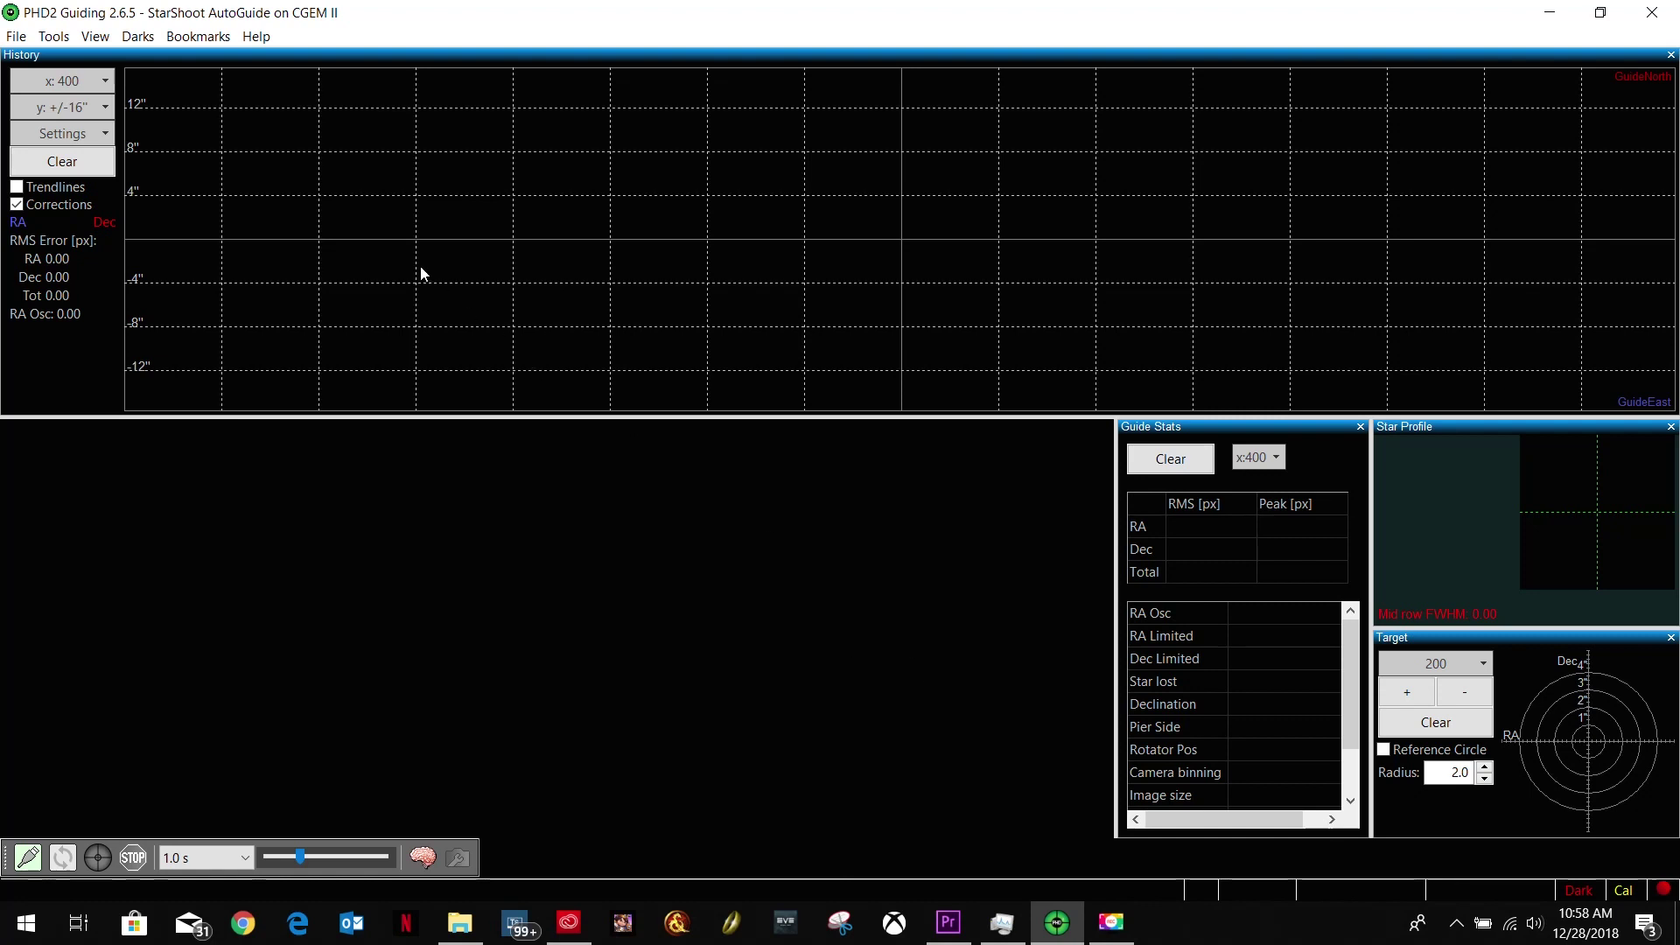
- Review the window display options and the history graph's x-axis and y-axis range choices
click(95, 36)
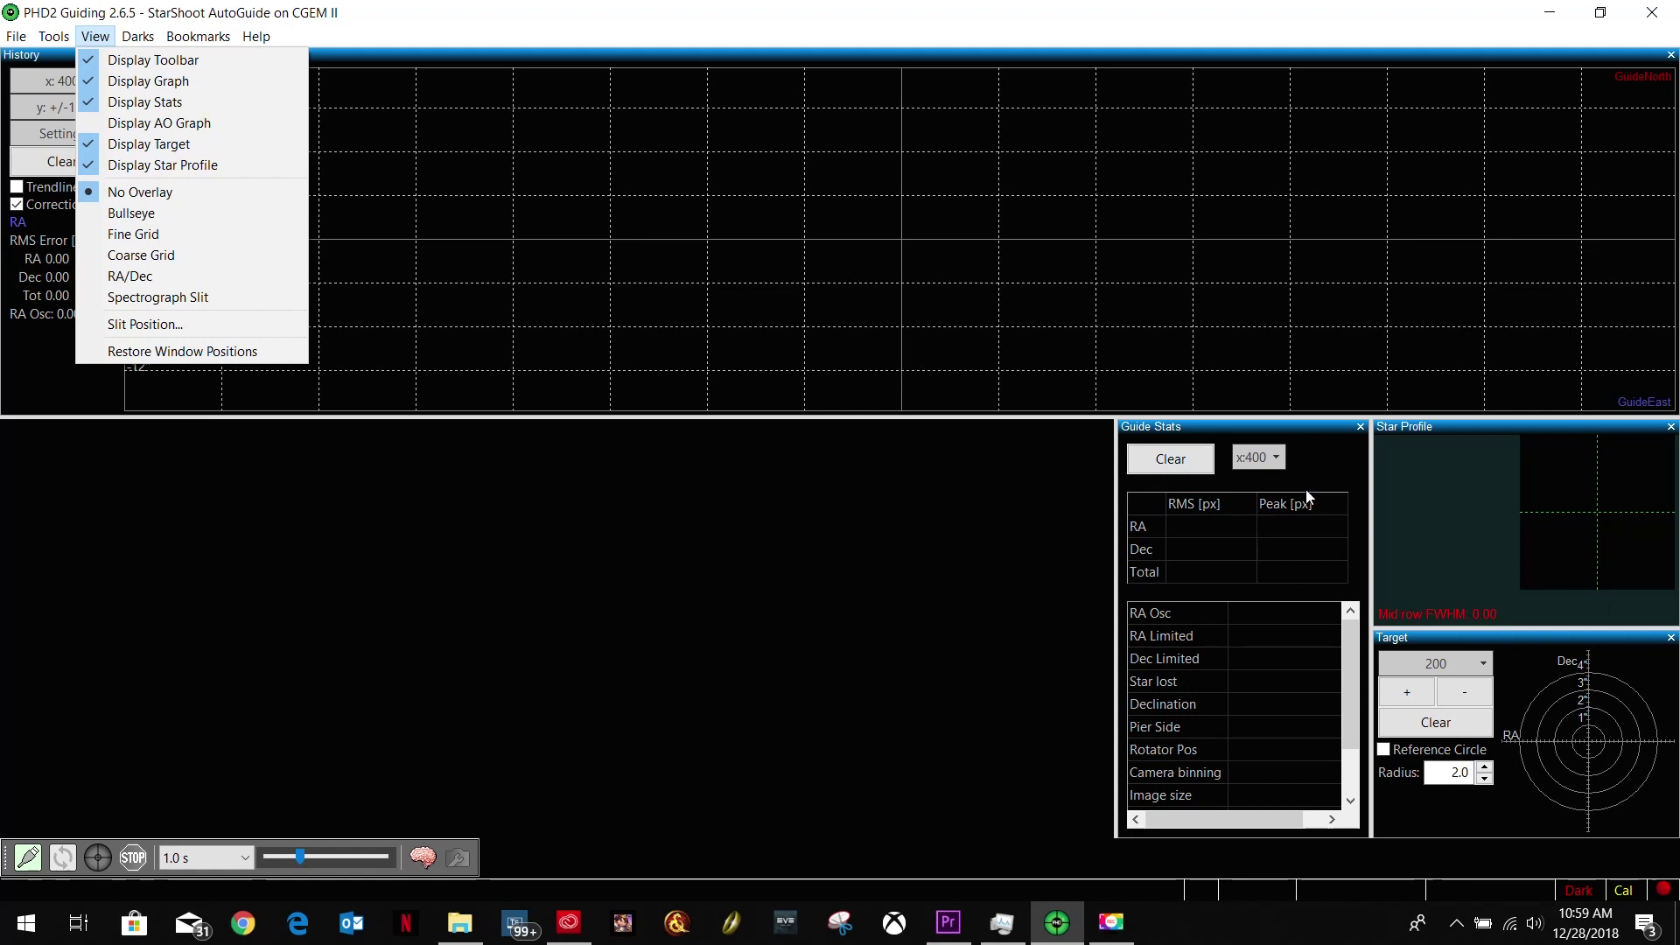
click(1138, 35)
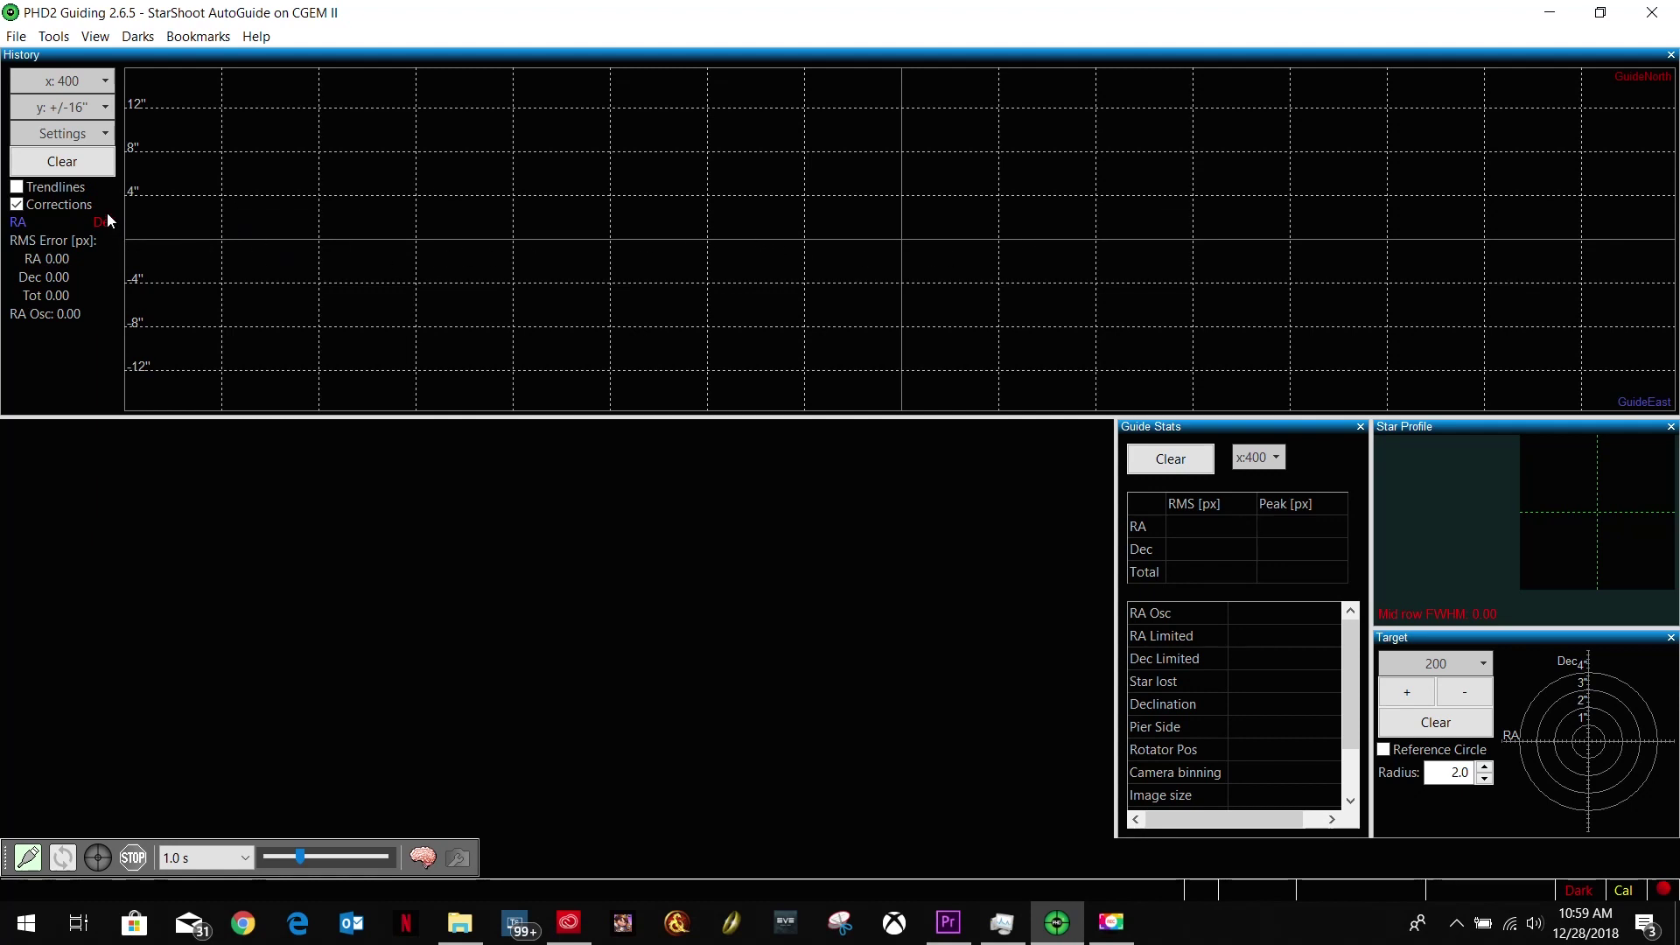
click(105, 82)
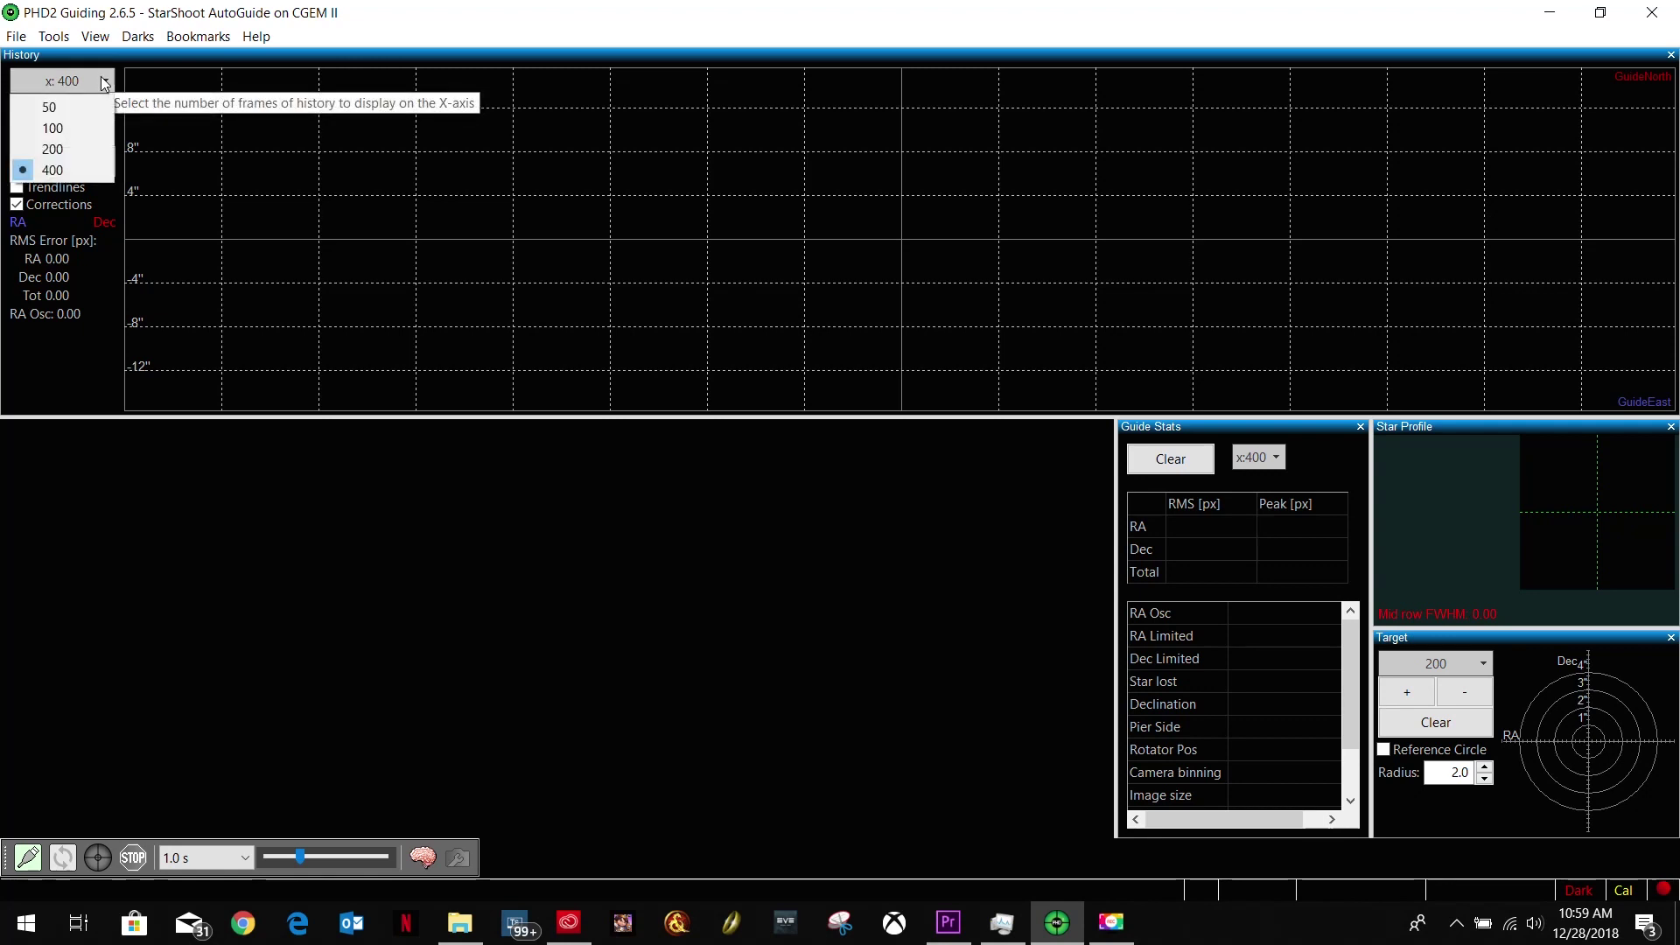
click(88, 486)
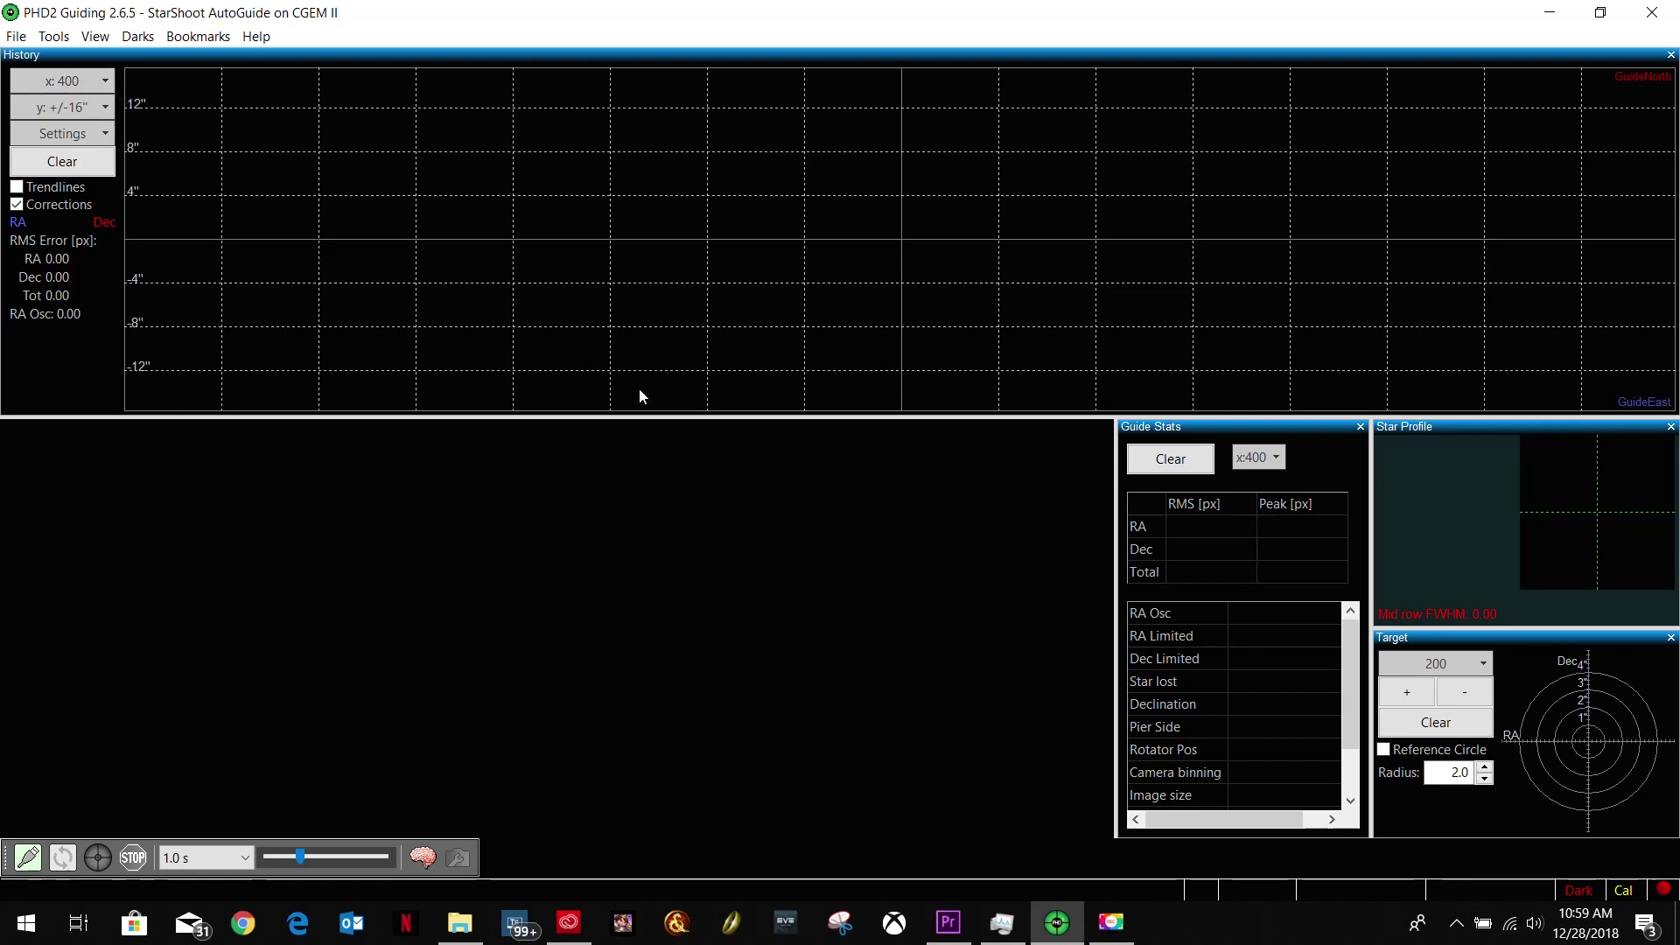
click(103, 106)
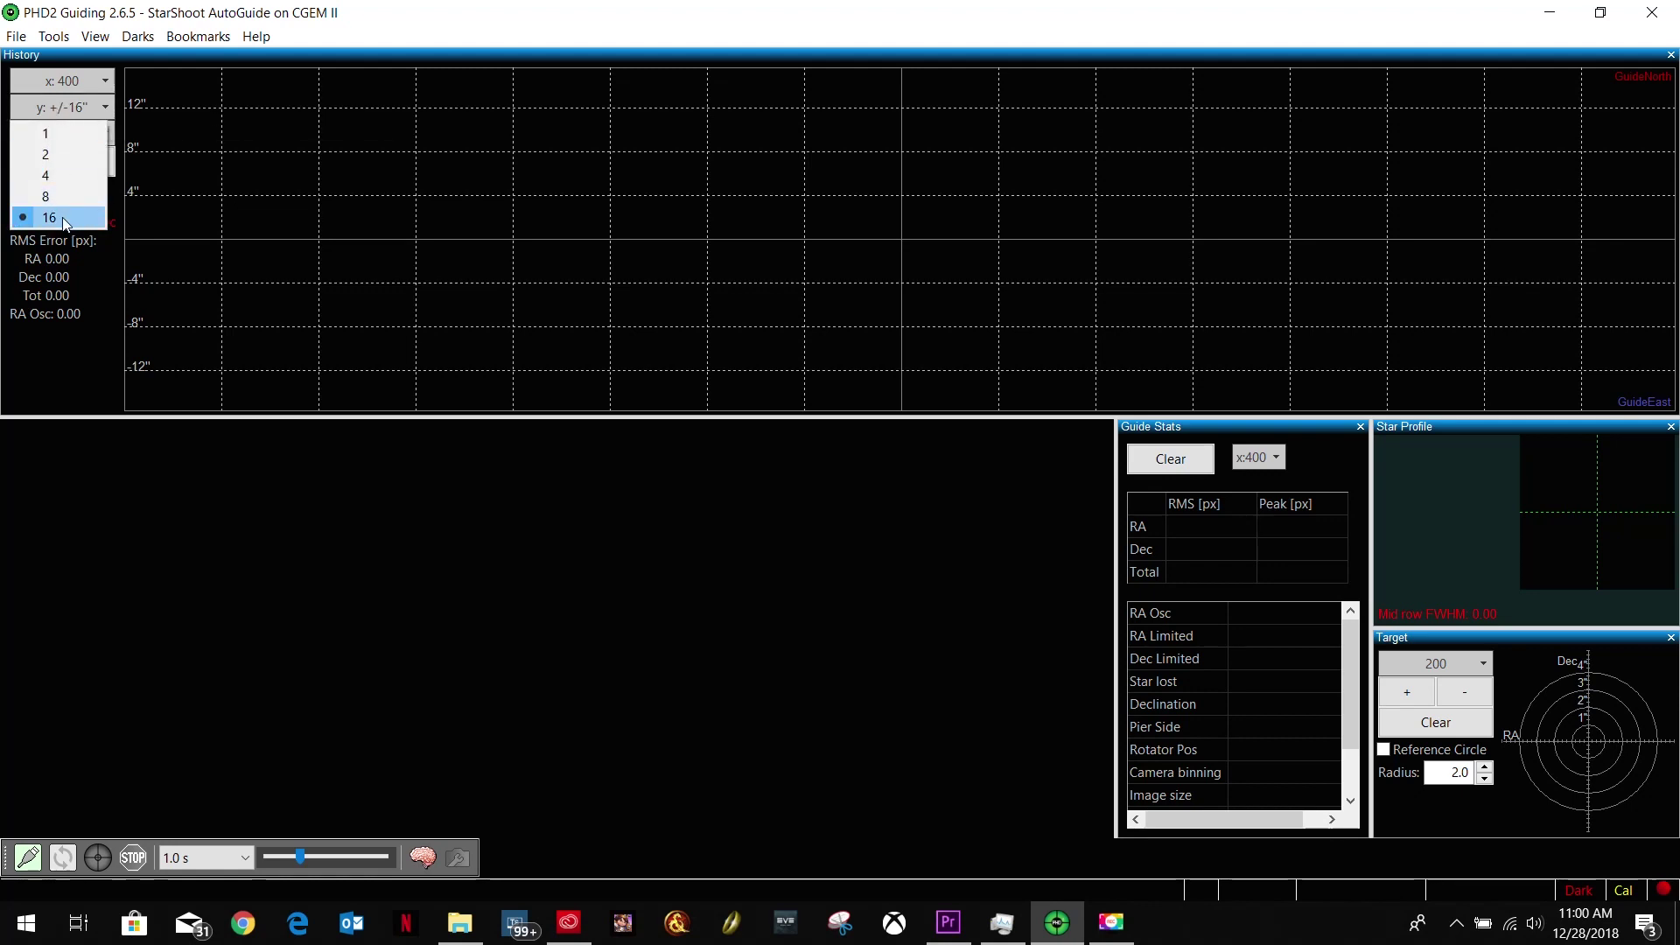
click(122, 461)
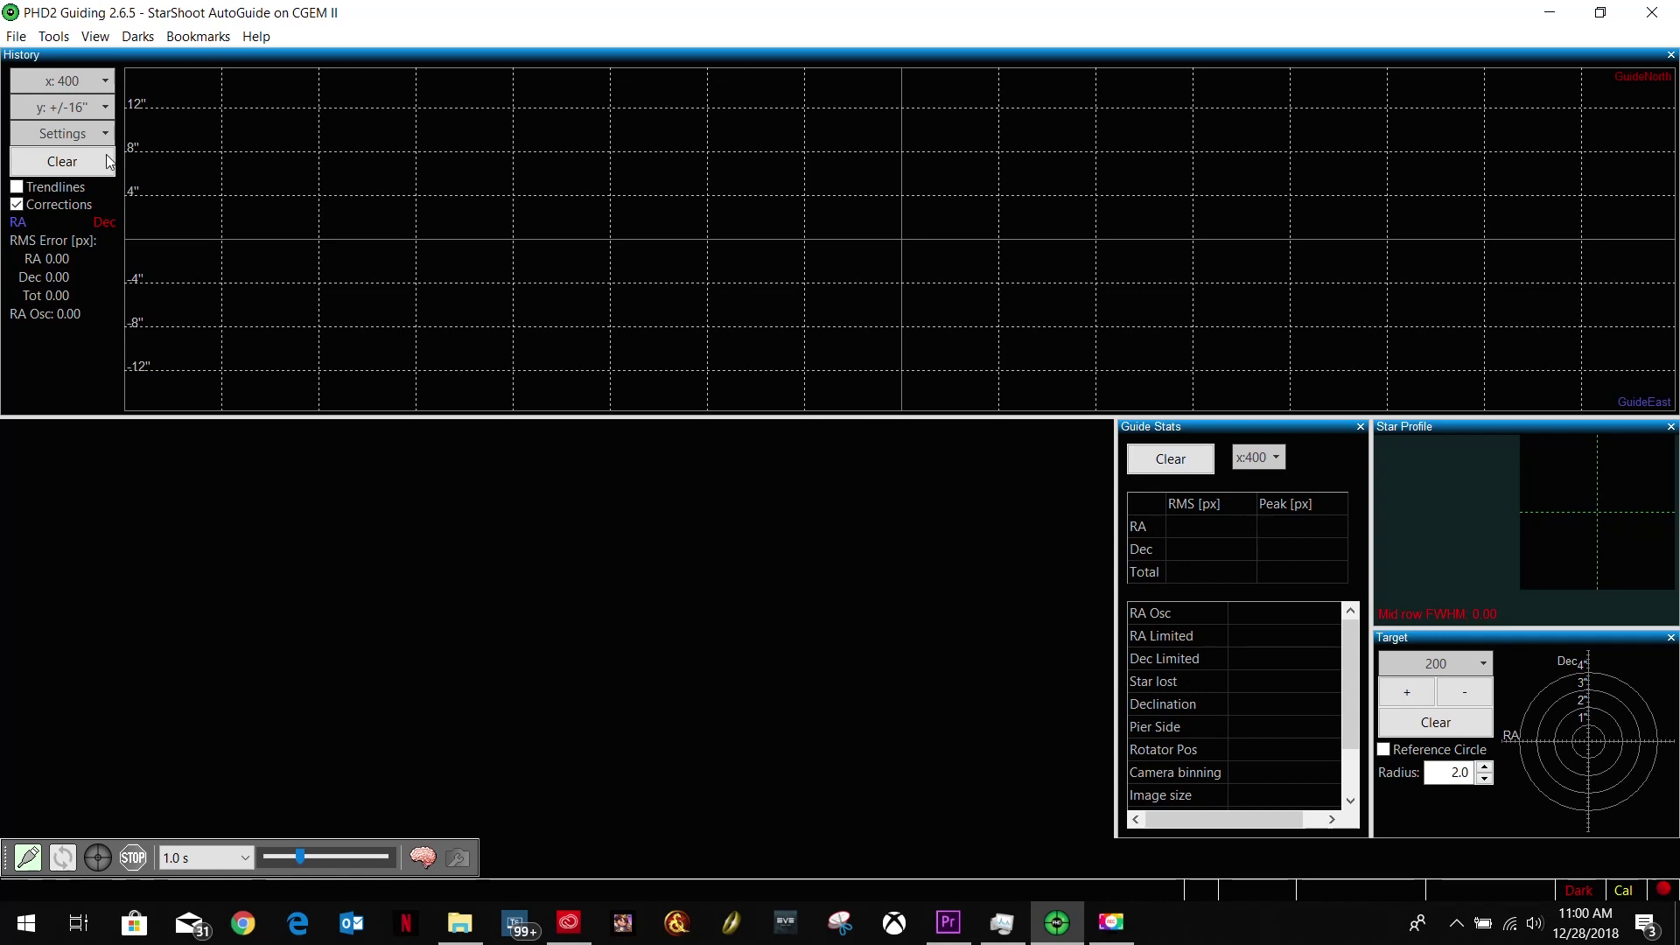
- Try the history graph's y-axis scale at 4 and 8, and set it back to 16
click(87, 107)
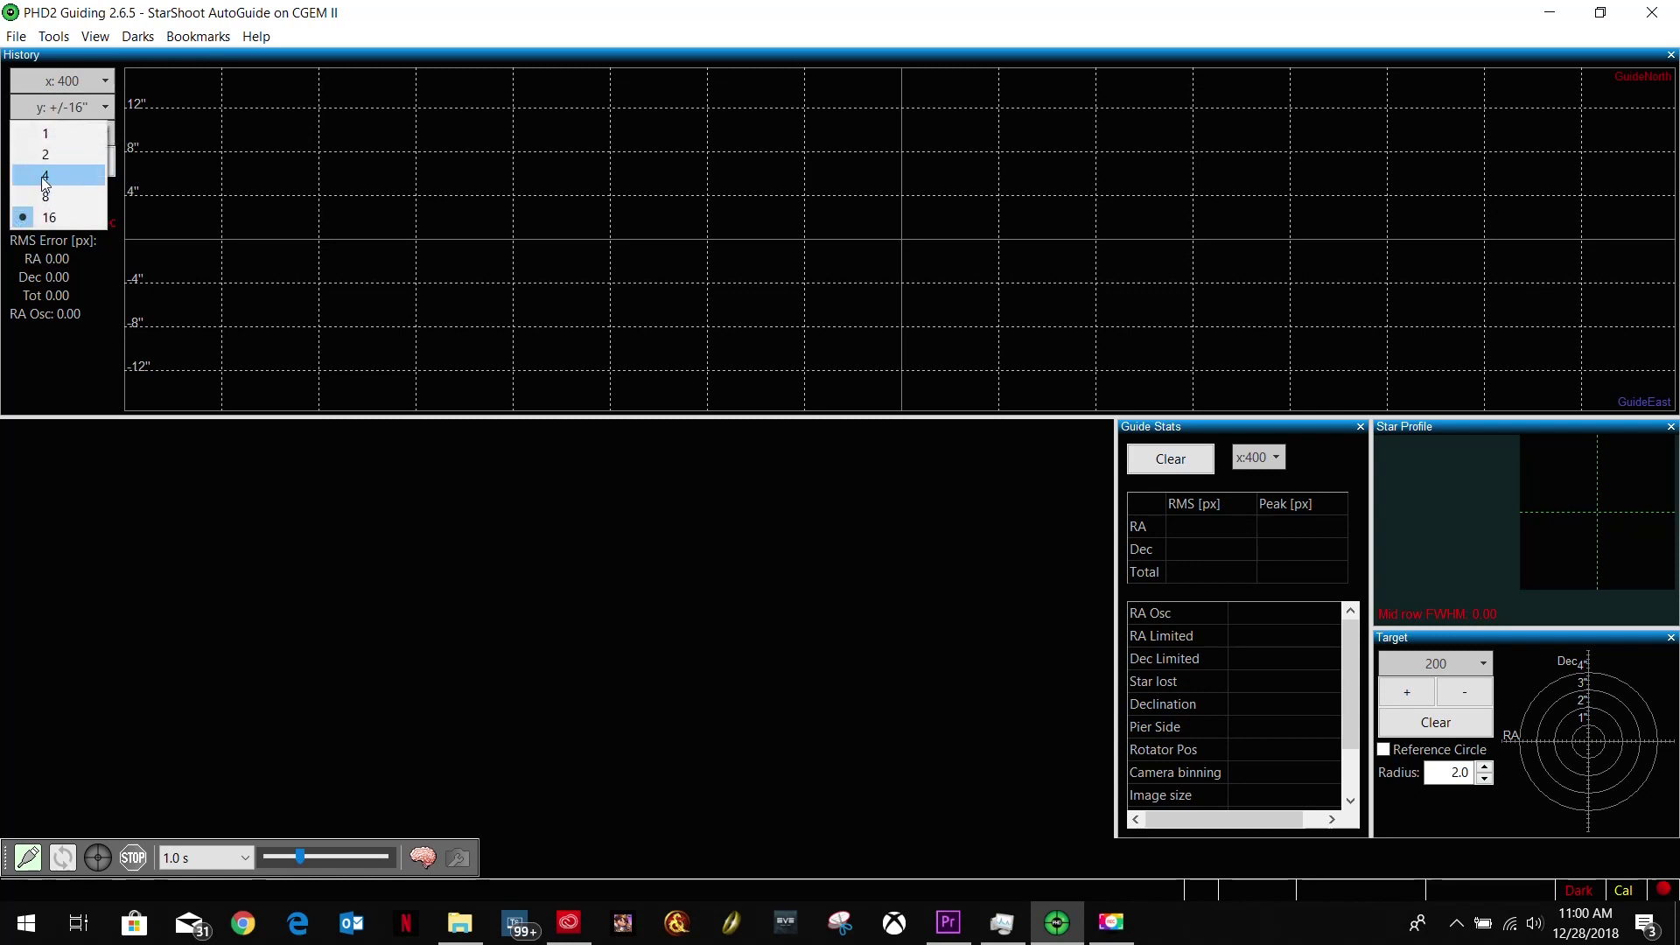
click(55, 174)
click(81, 134)
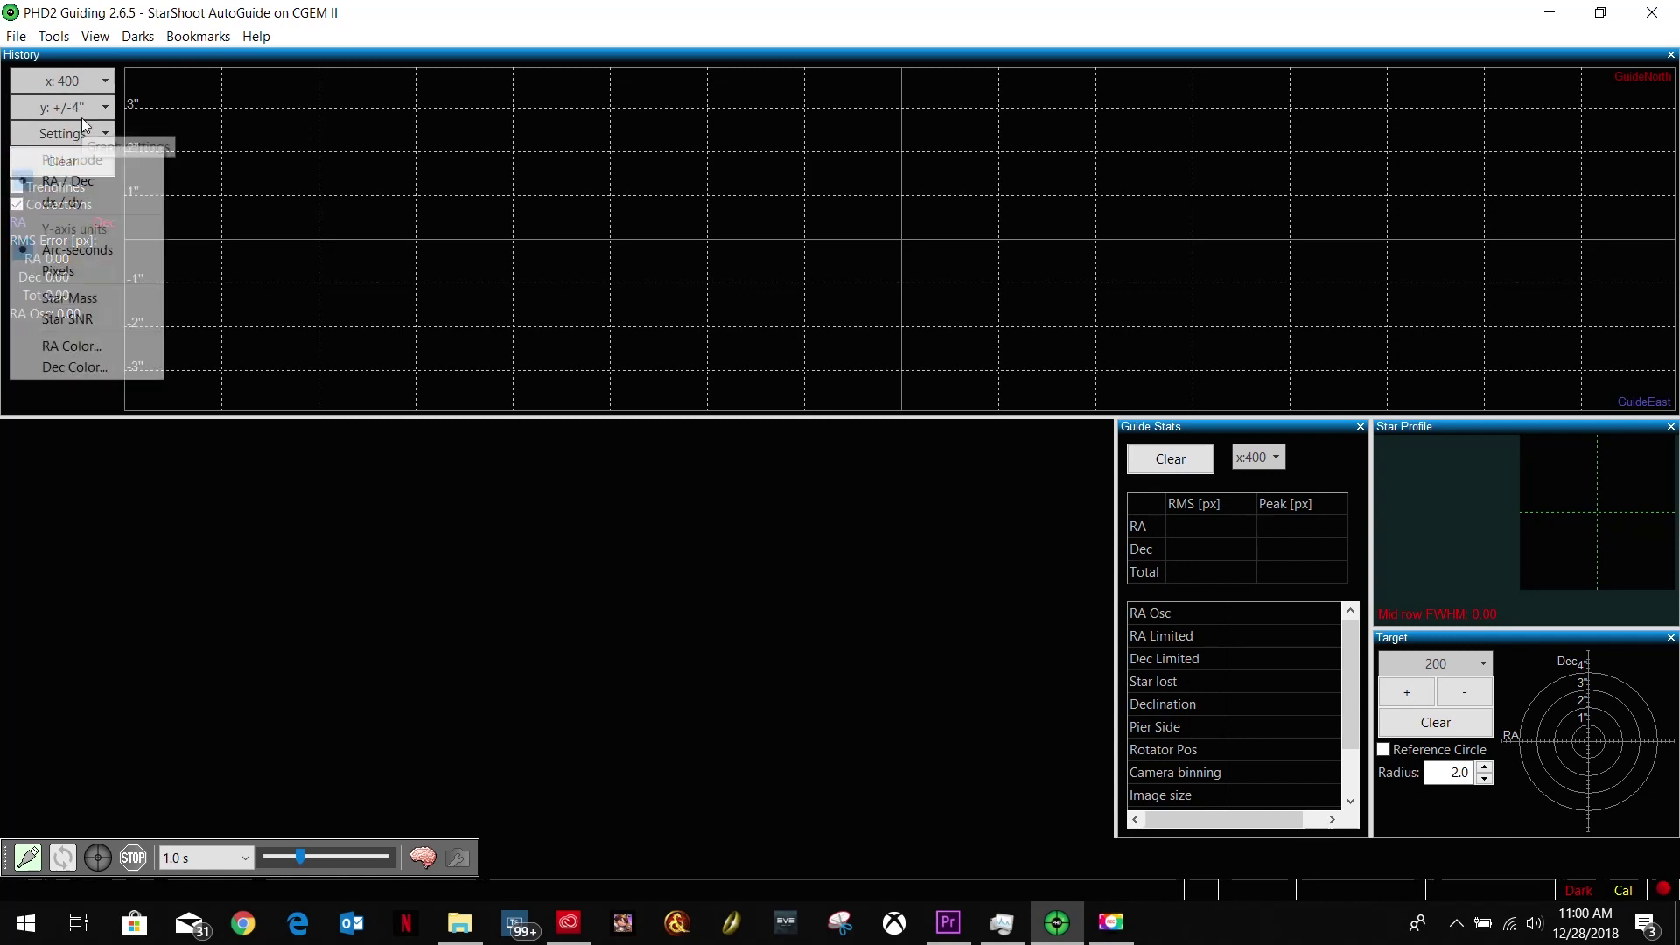
click(84, 107)
click(66, 200)
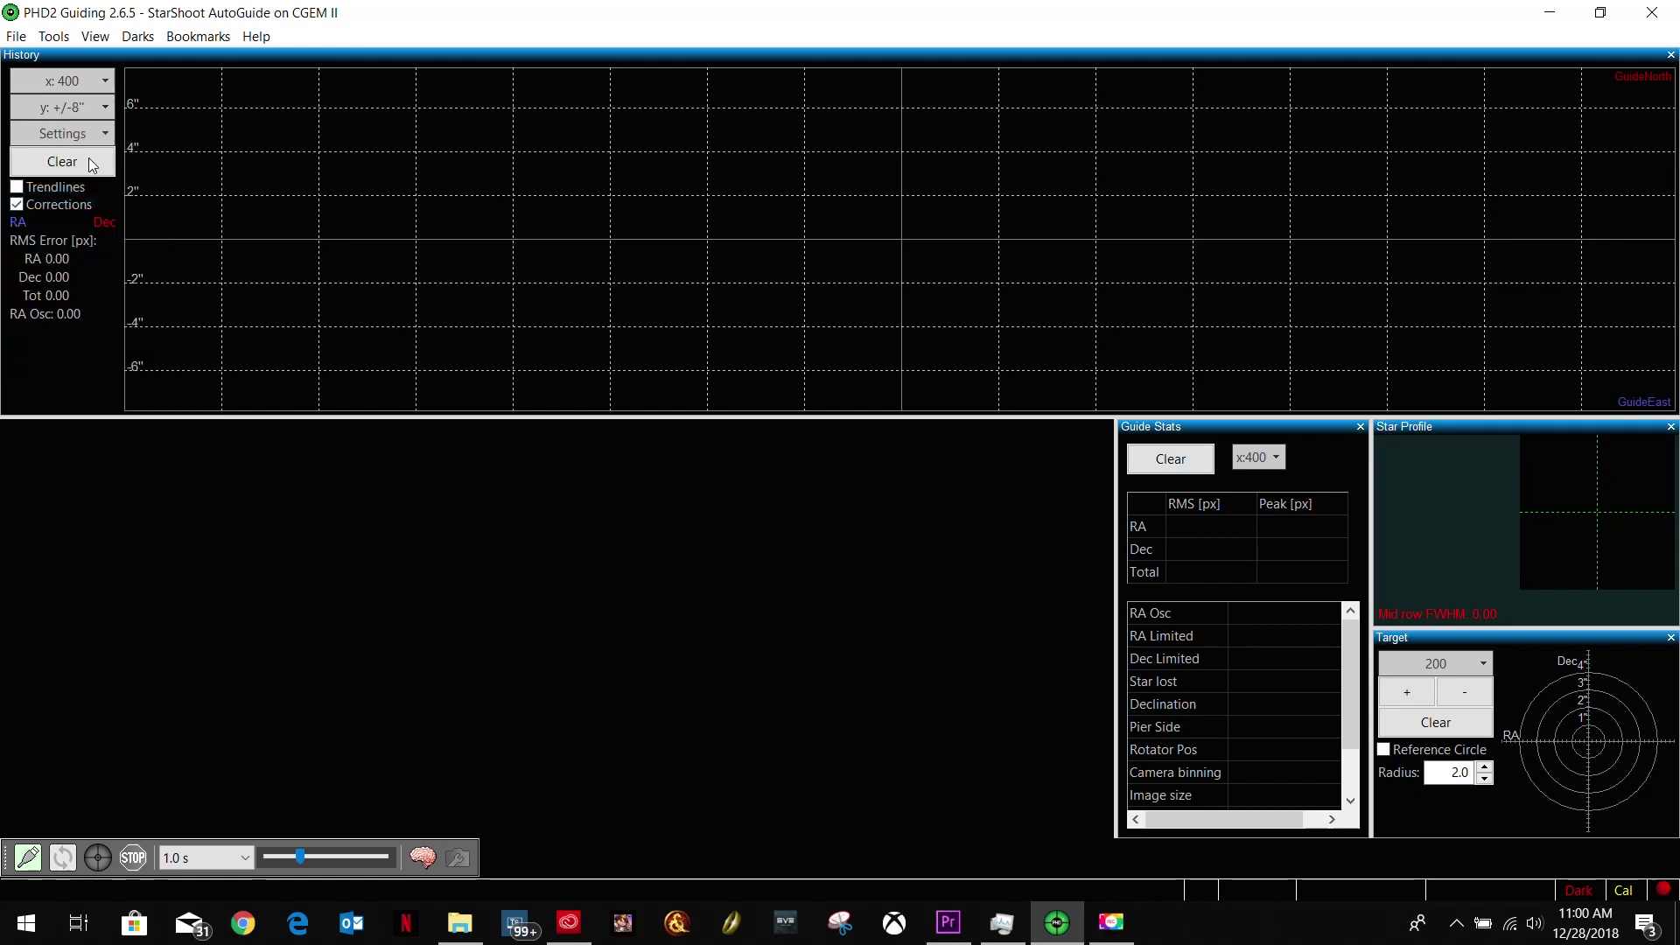
click(81, 107)
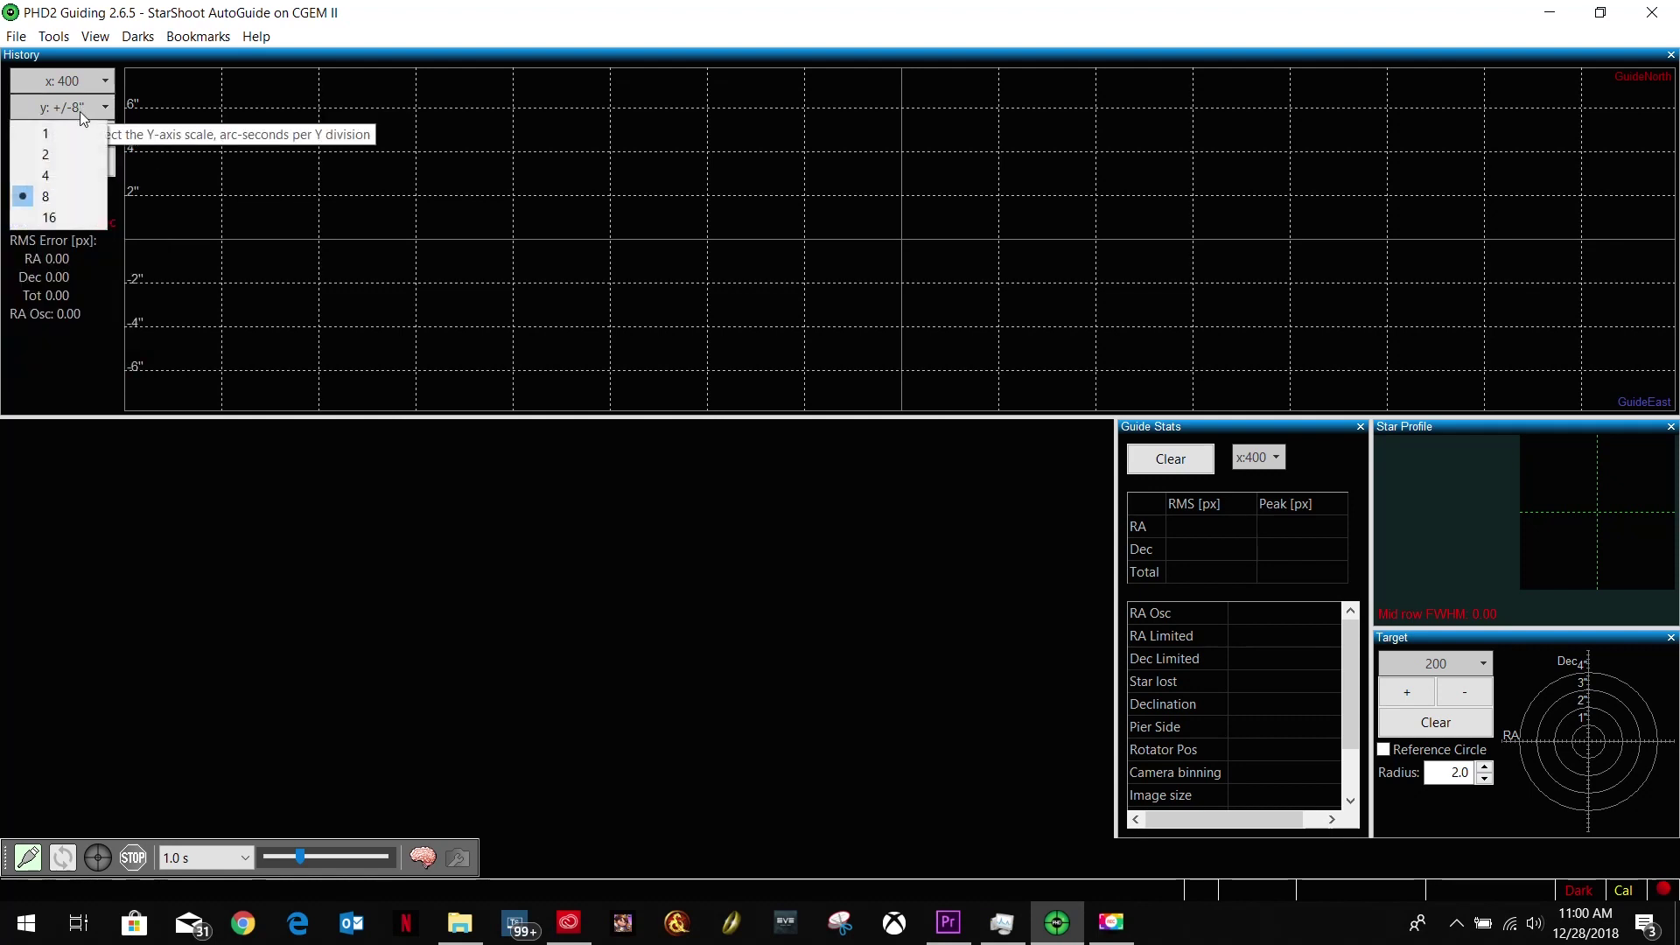
click(63, 218)
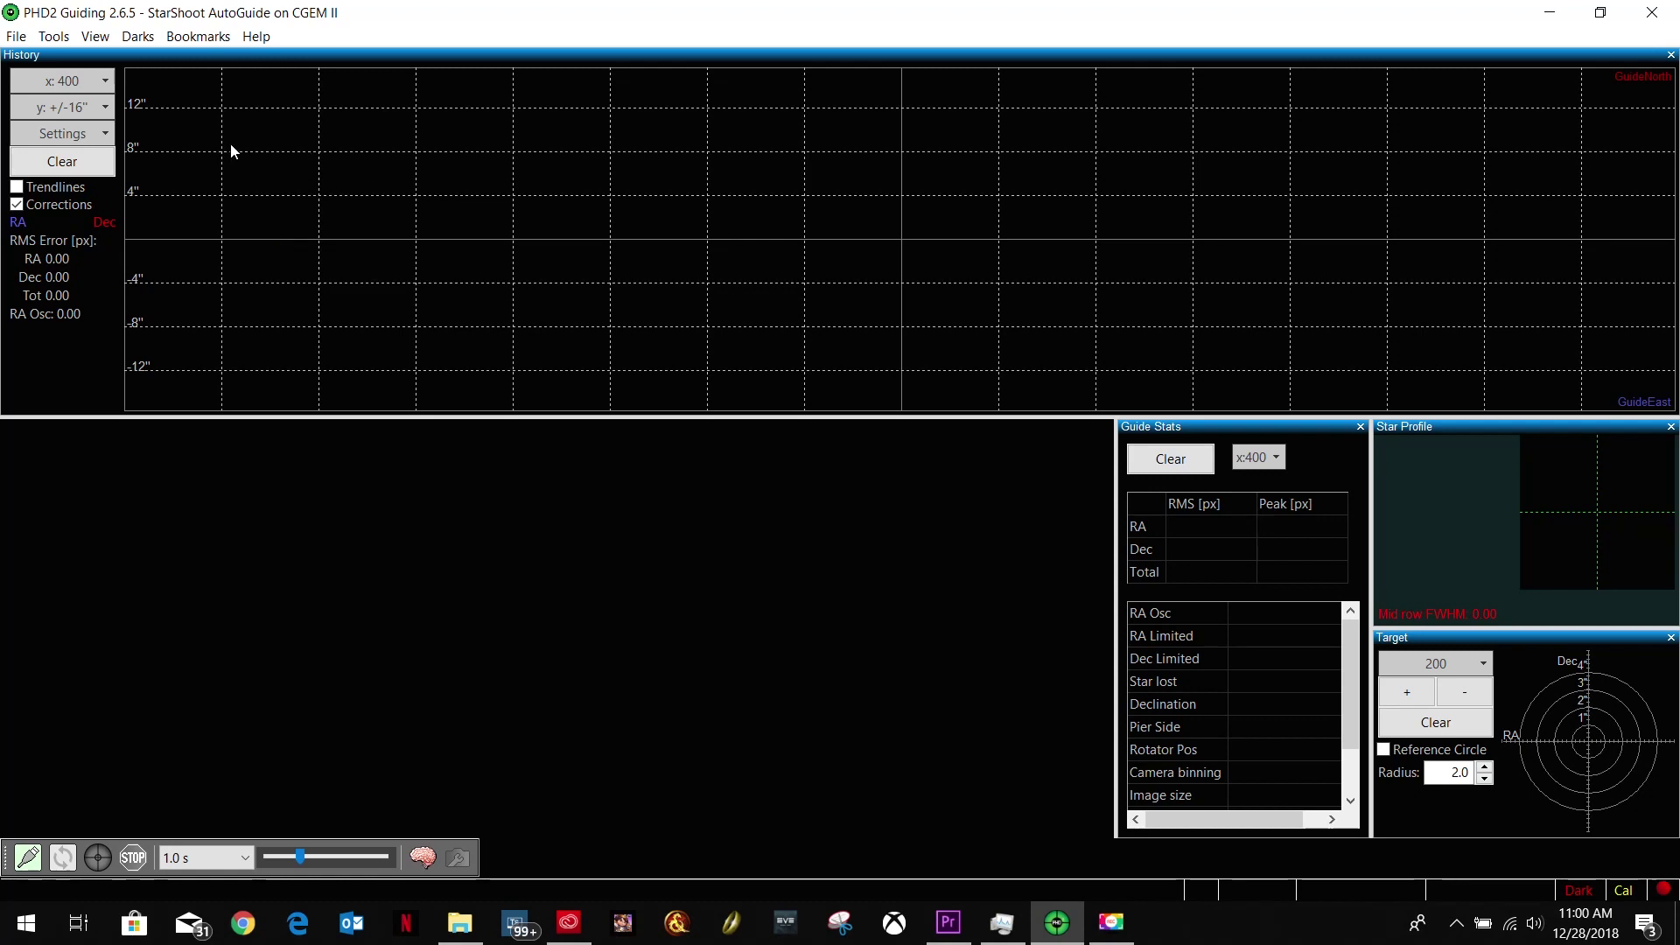
- Review the history graph's plot mode and unit settings, along with the bookmark and display options
click(97, 132)
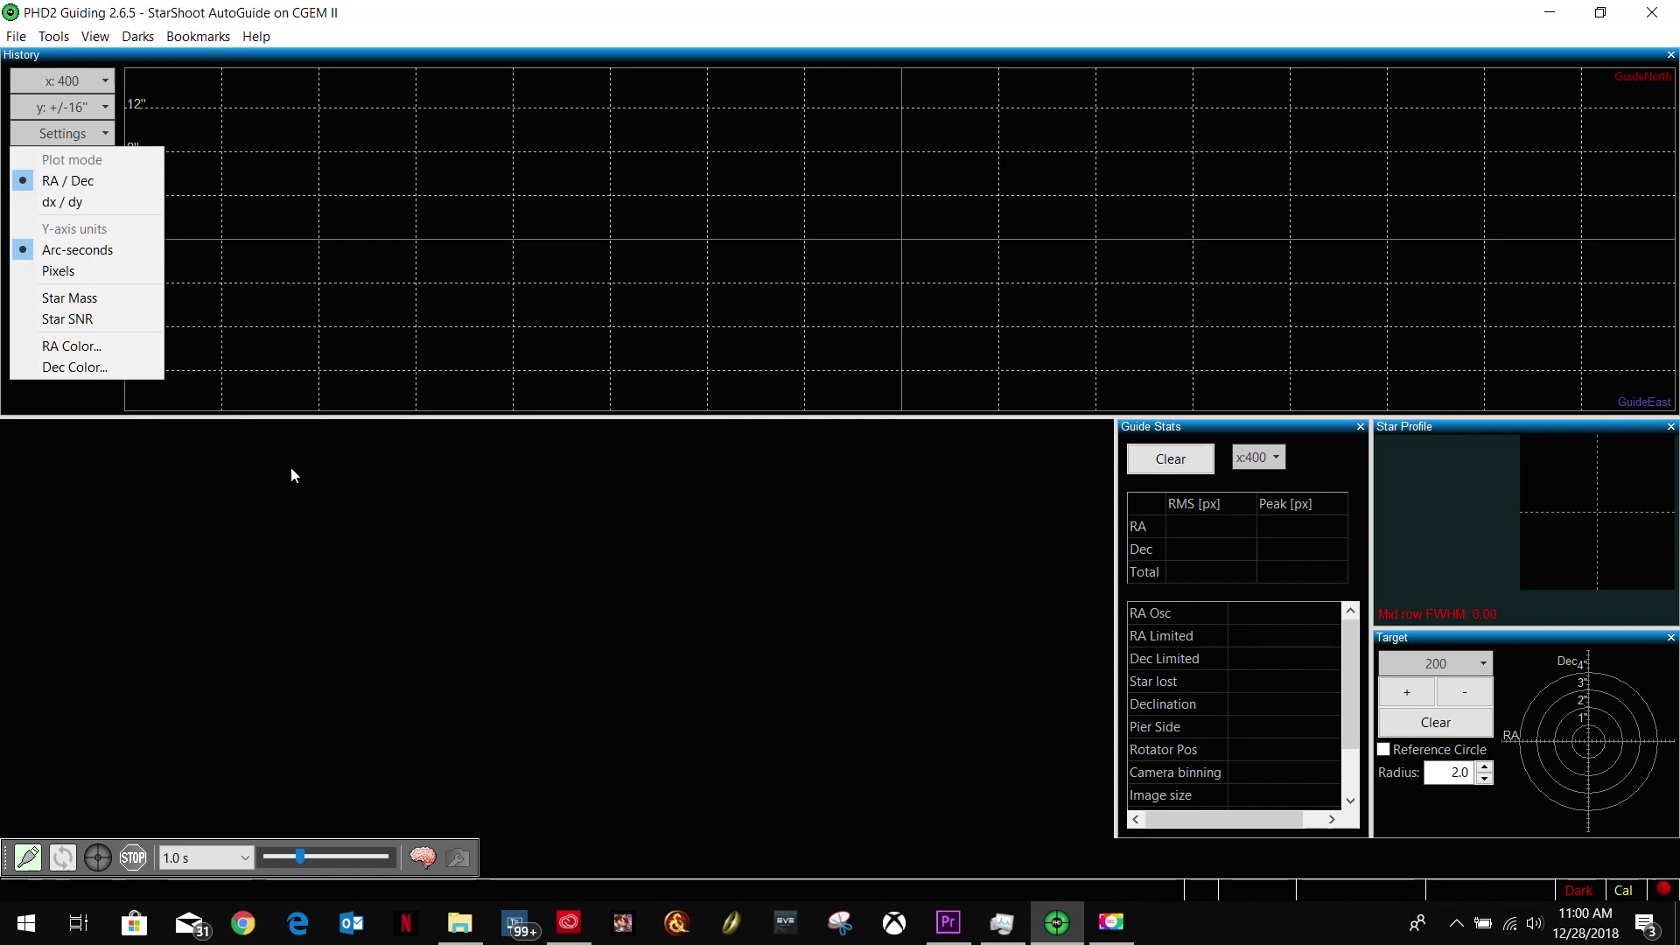
click(480, 15)
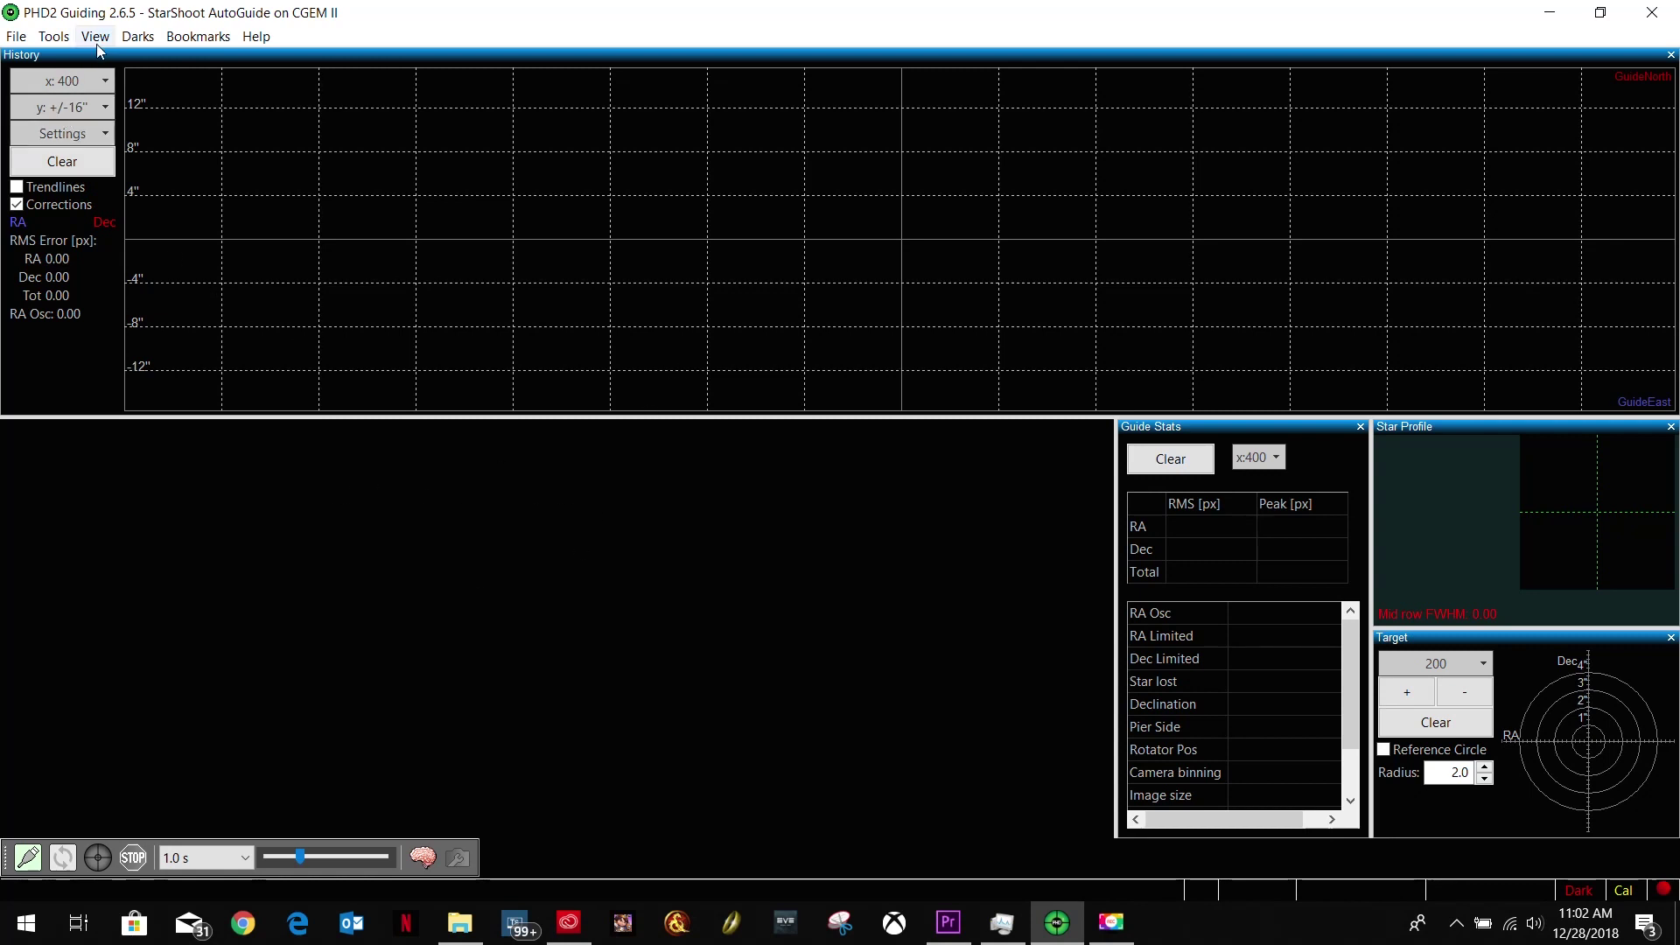
click(256, 36)
mouse_move(225, 39)
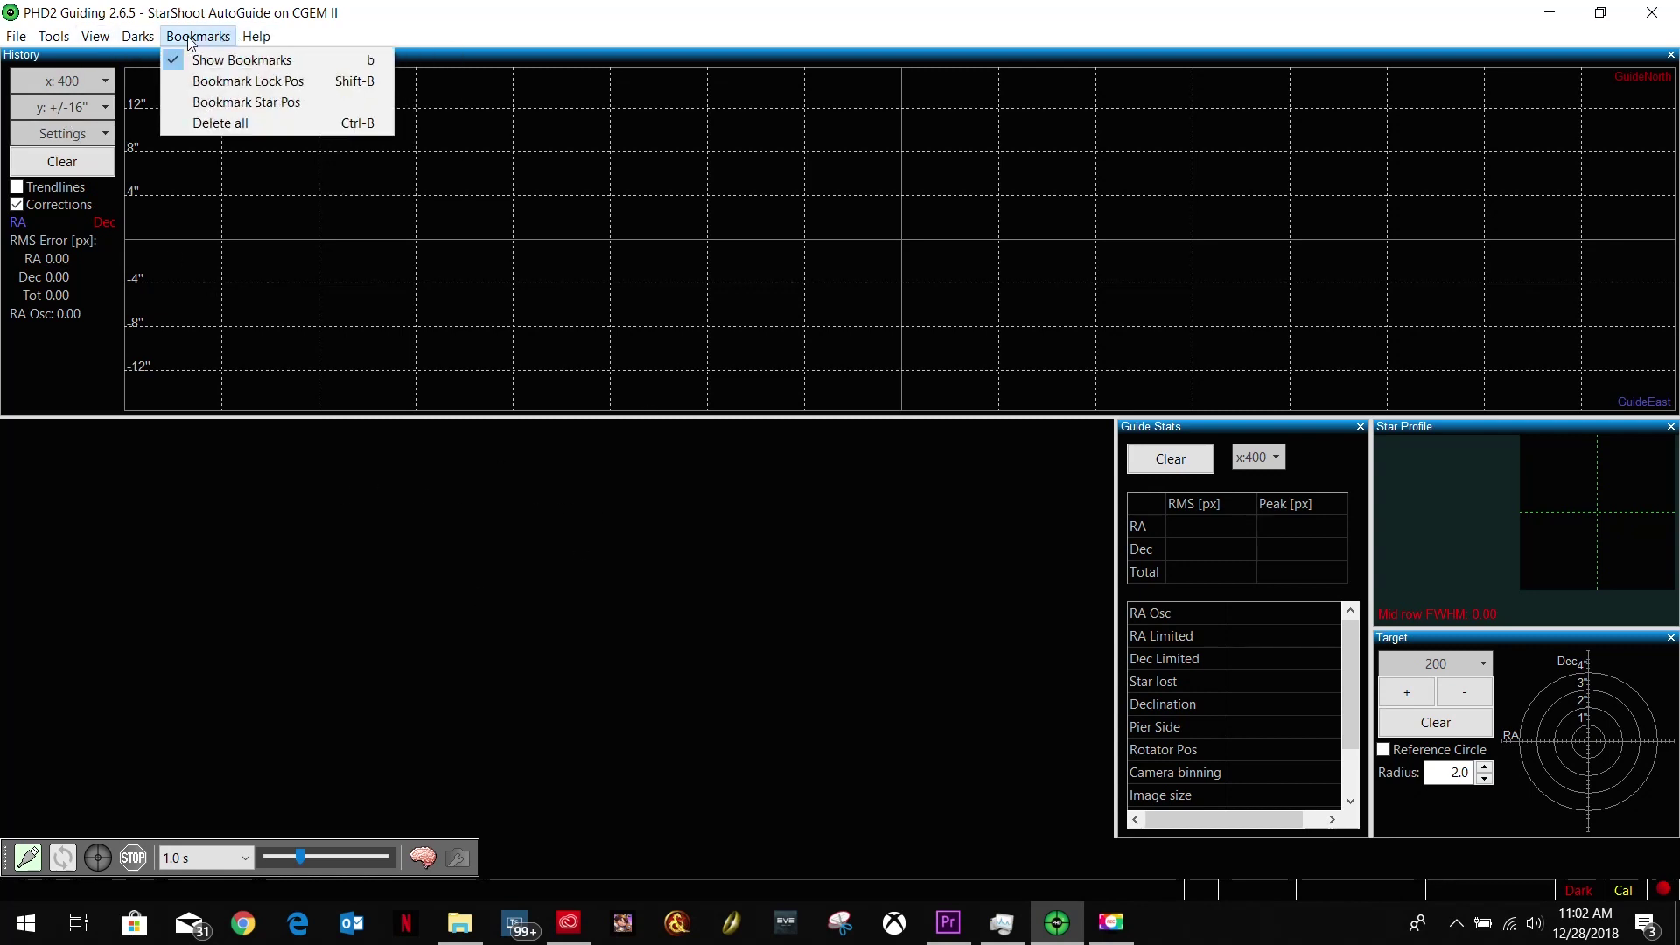
mouse_move(52, 43)
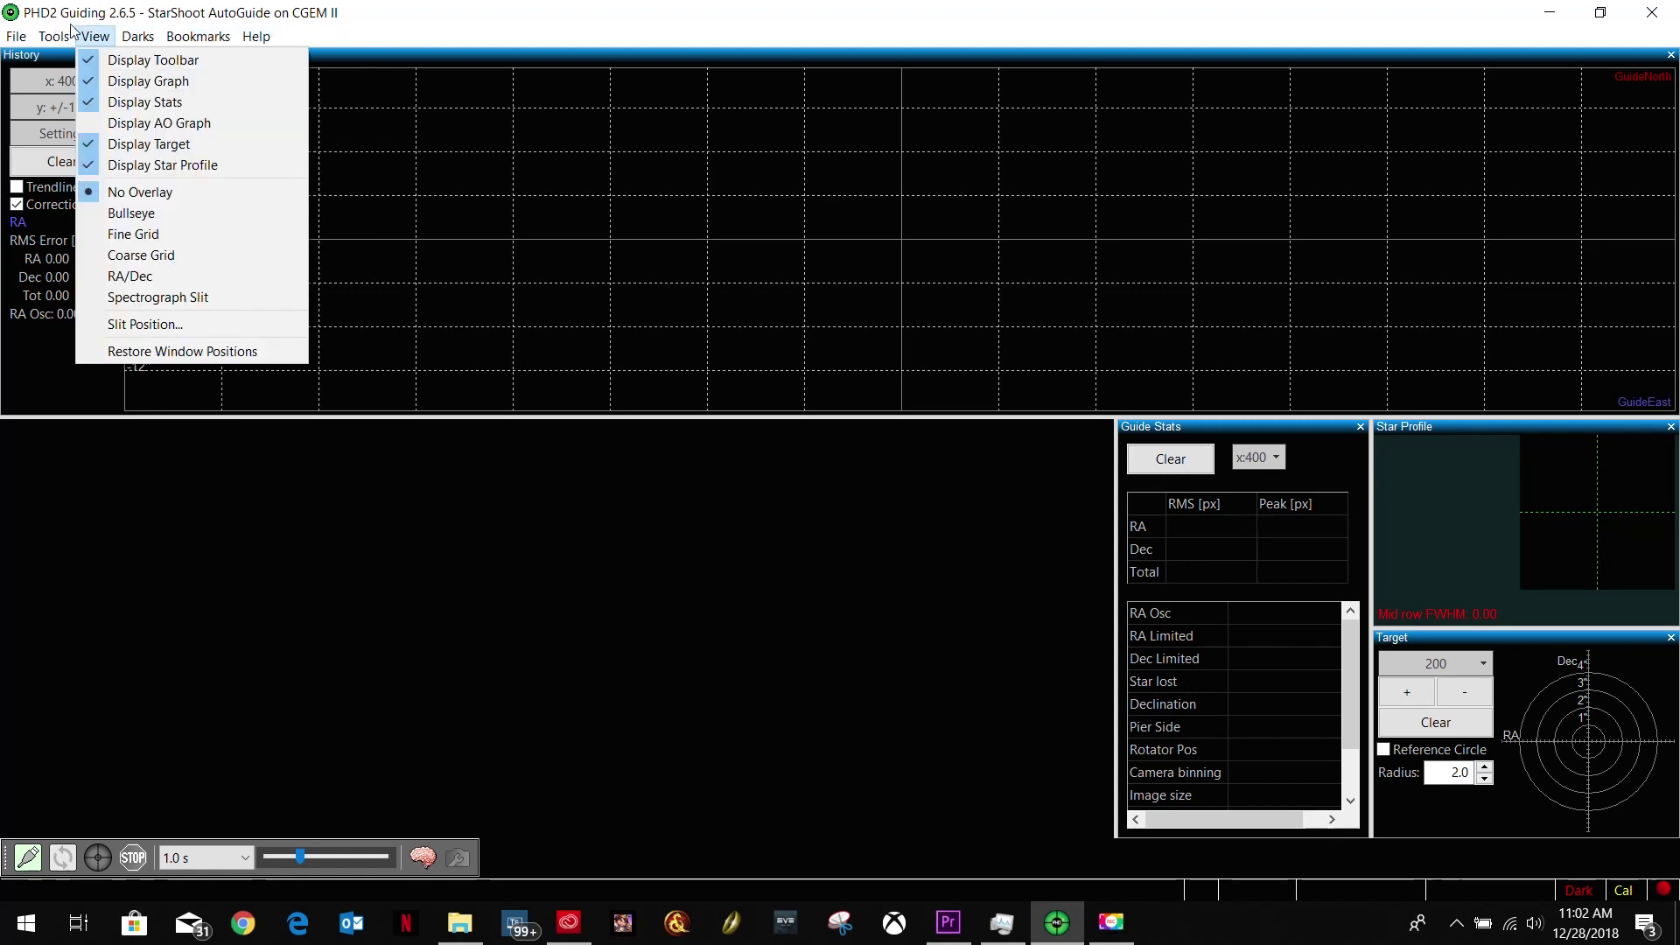
click(475, 705)
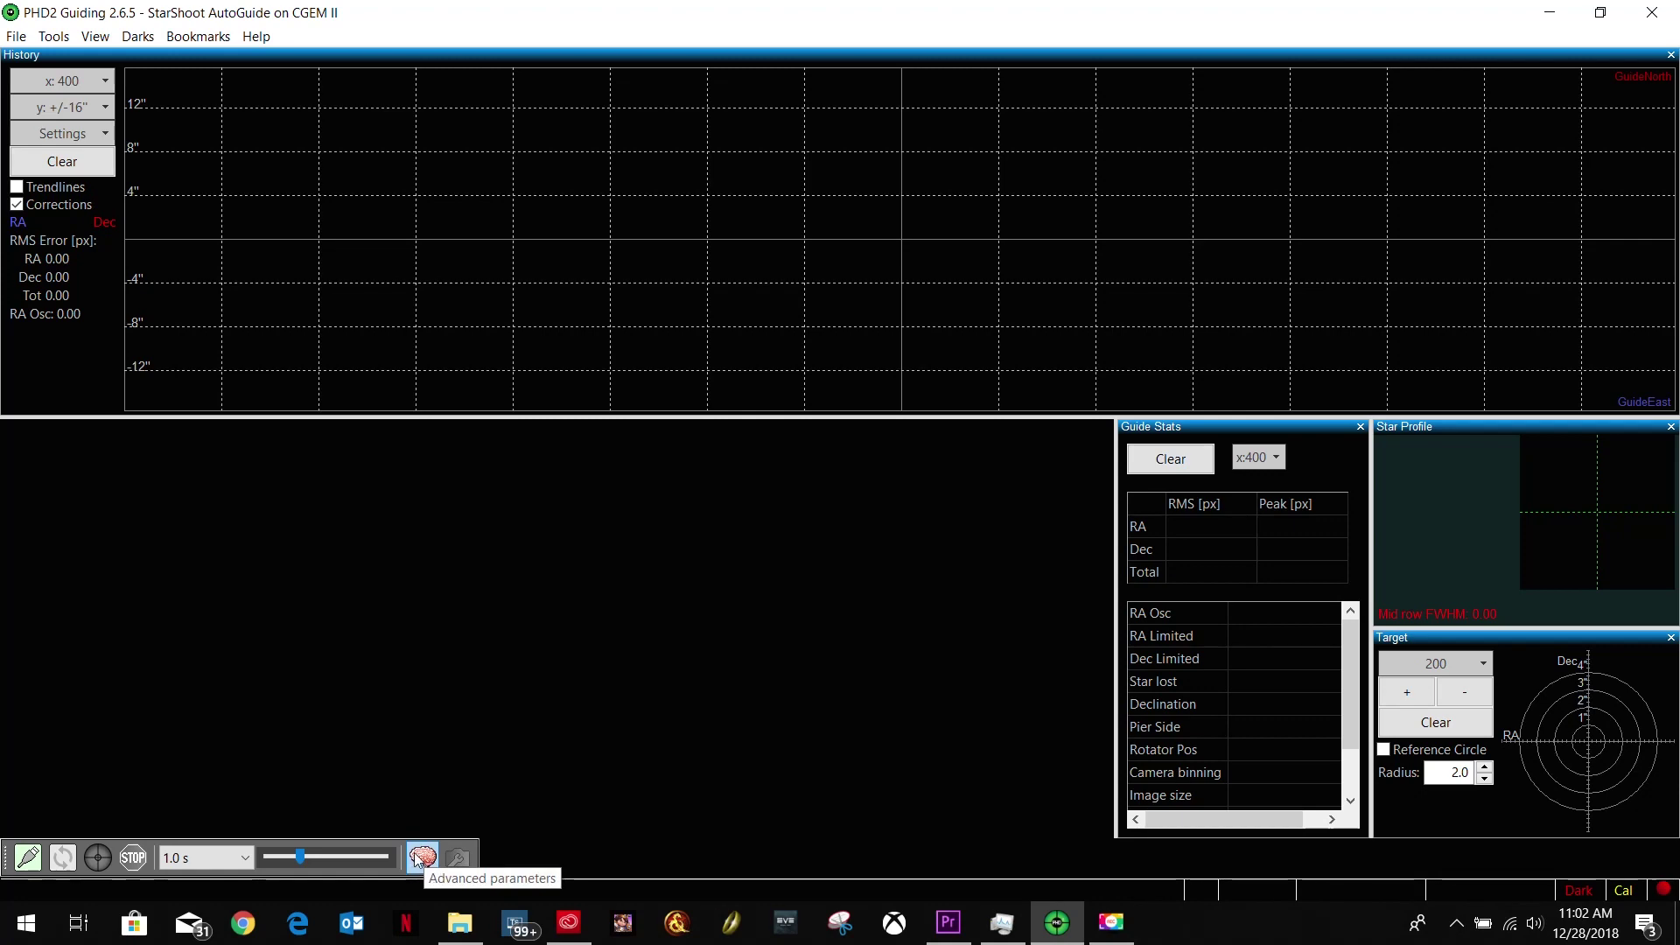
- Open the advanced parameters, check the global settings and bring up the camera settings
click(428, 865)
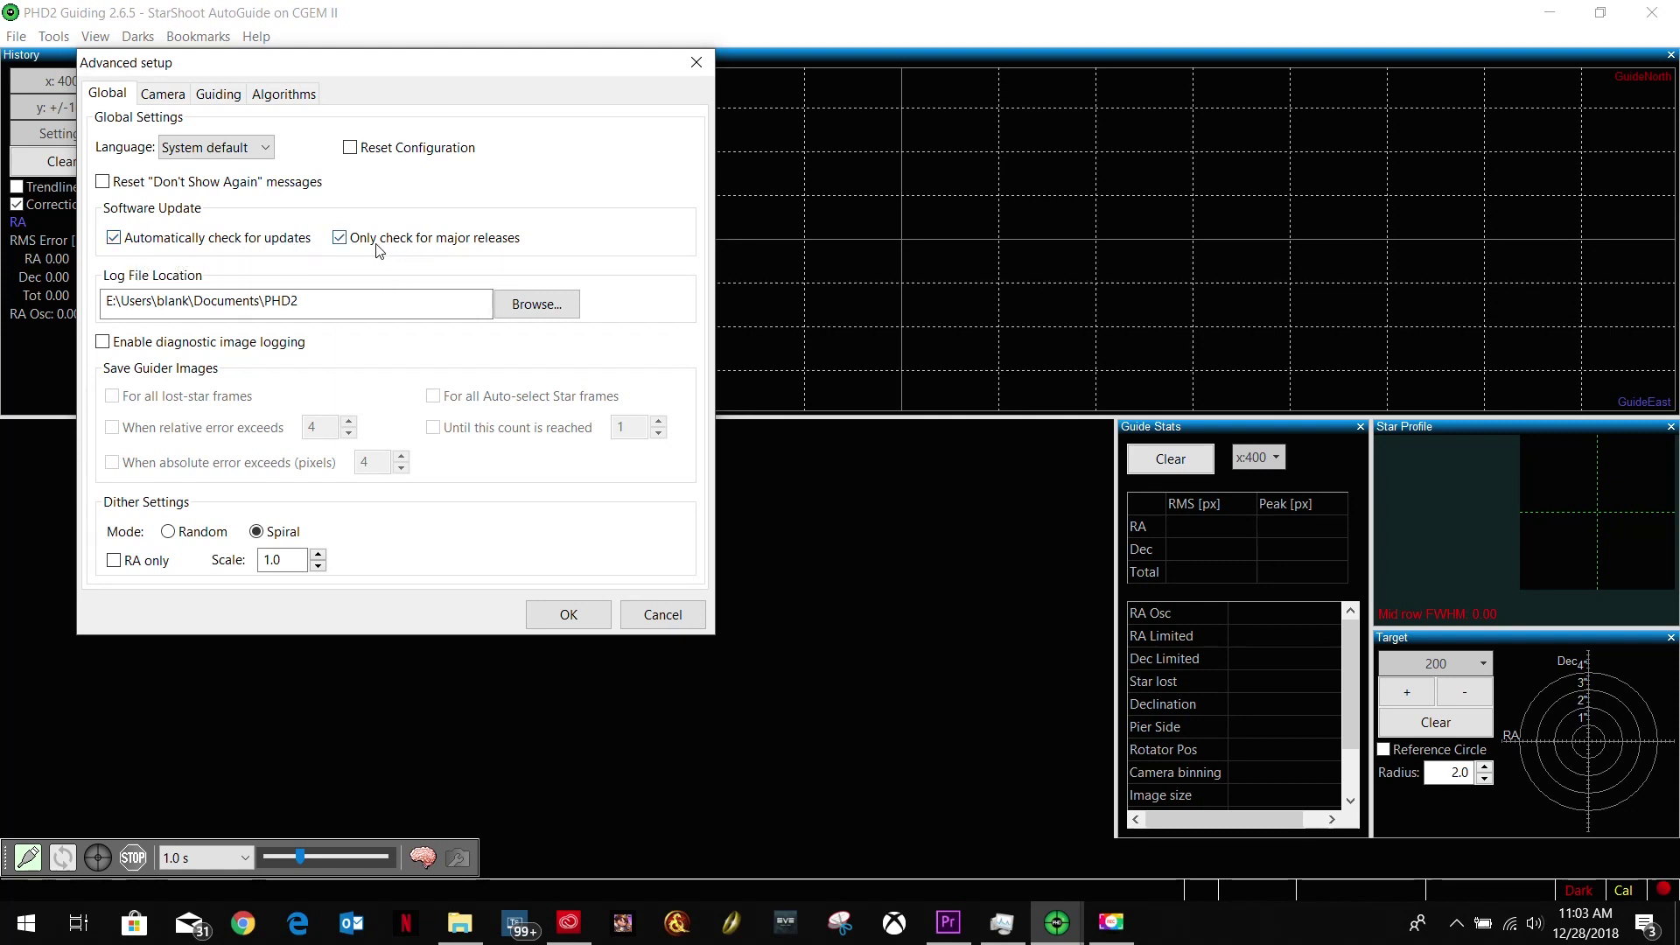
key(F10)
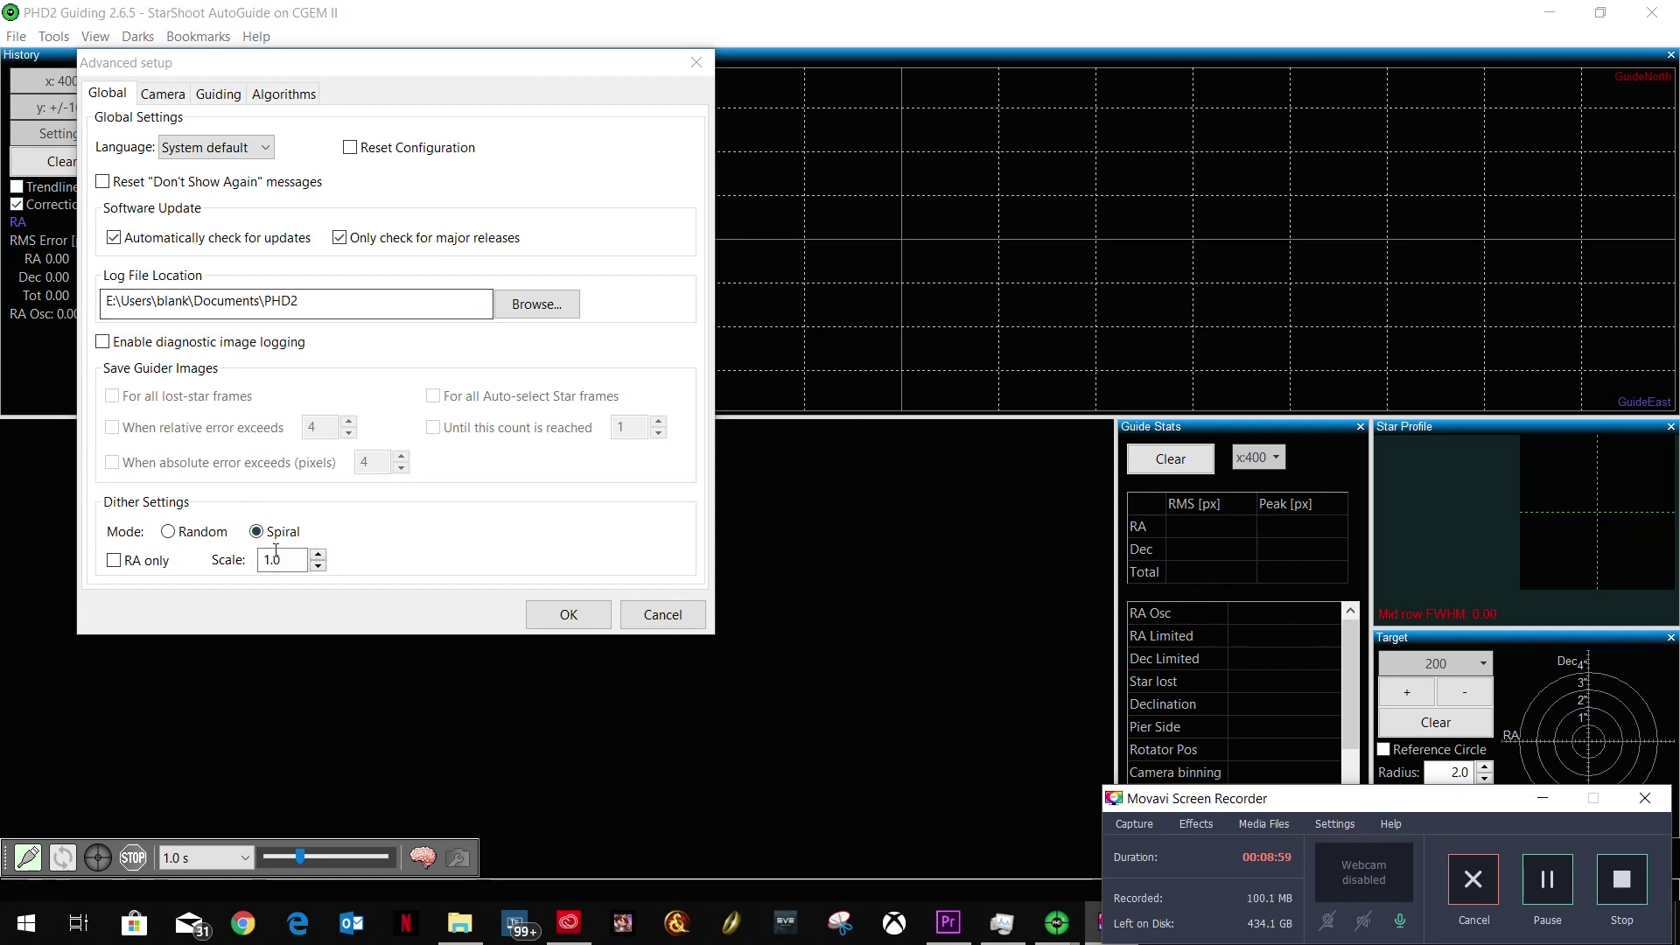
click(165, 95)
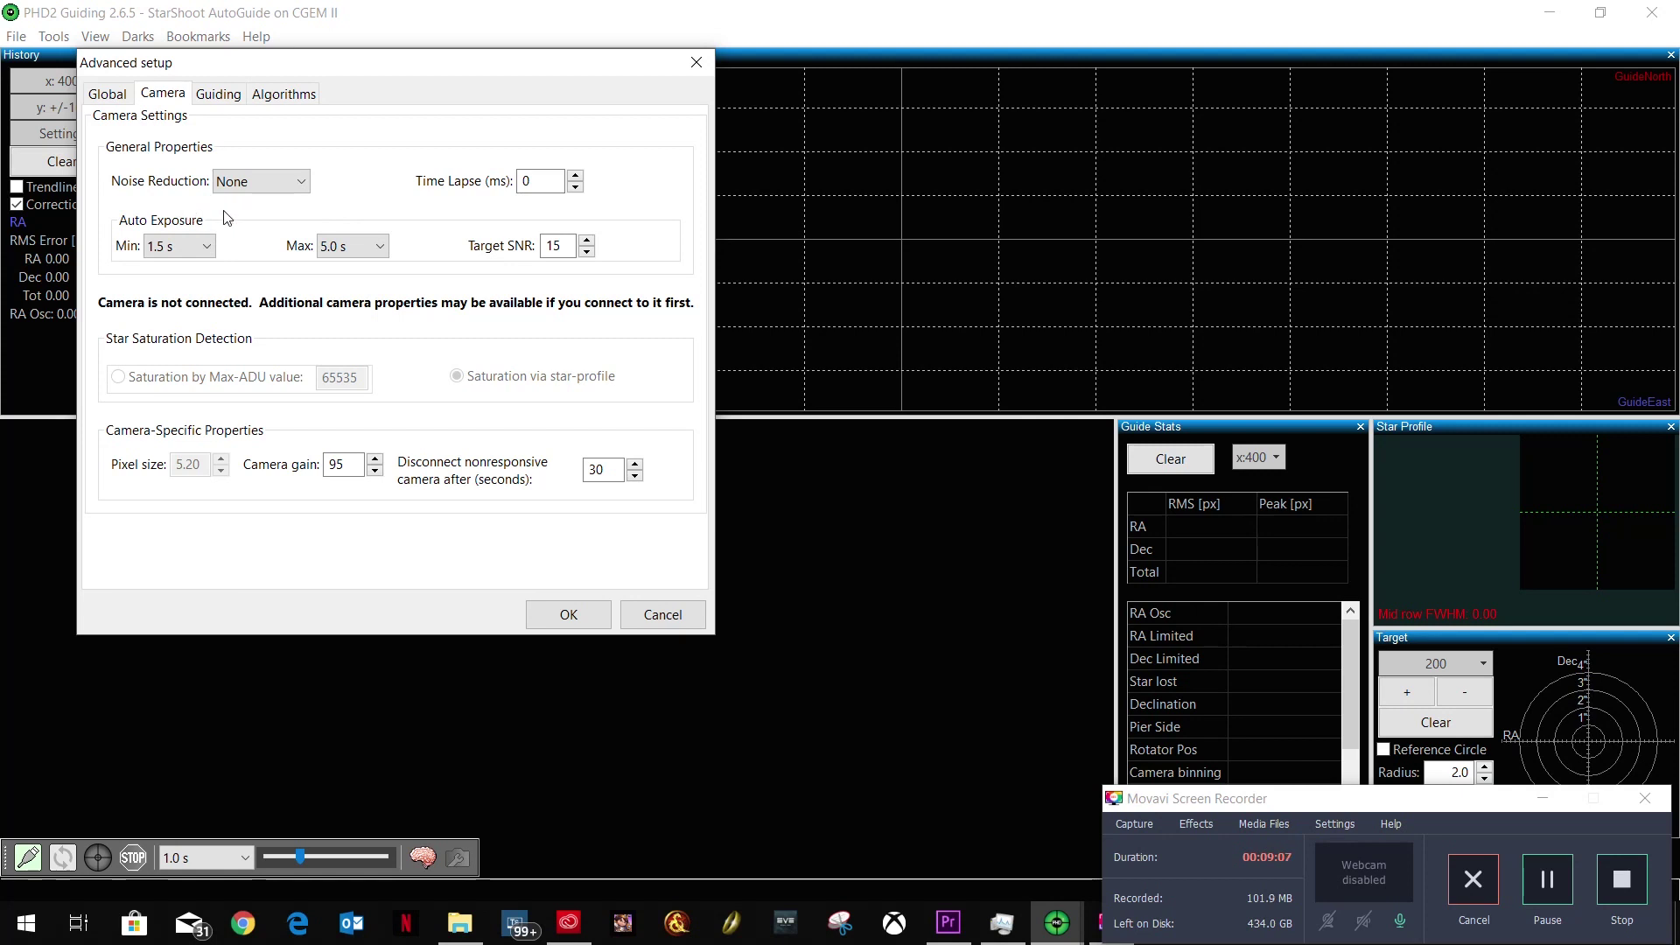
- Try 2x2 mean noise reduction for the camera and set it back to None
click(295, 182)
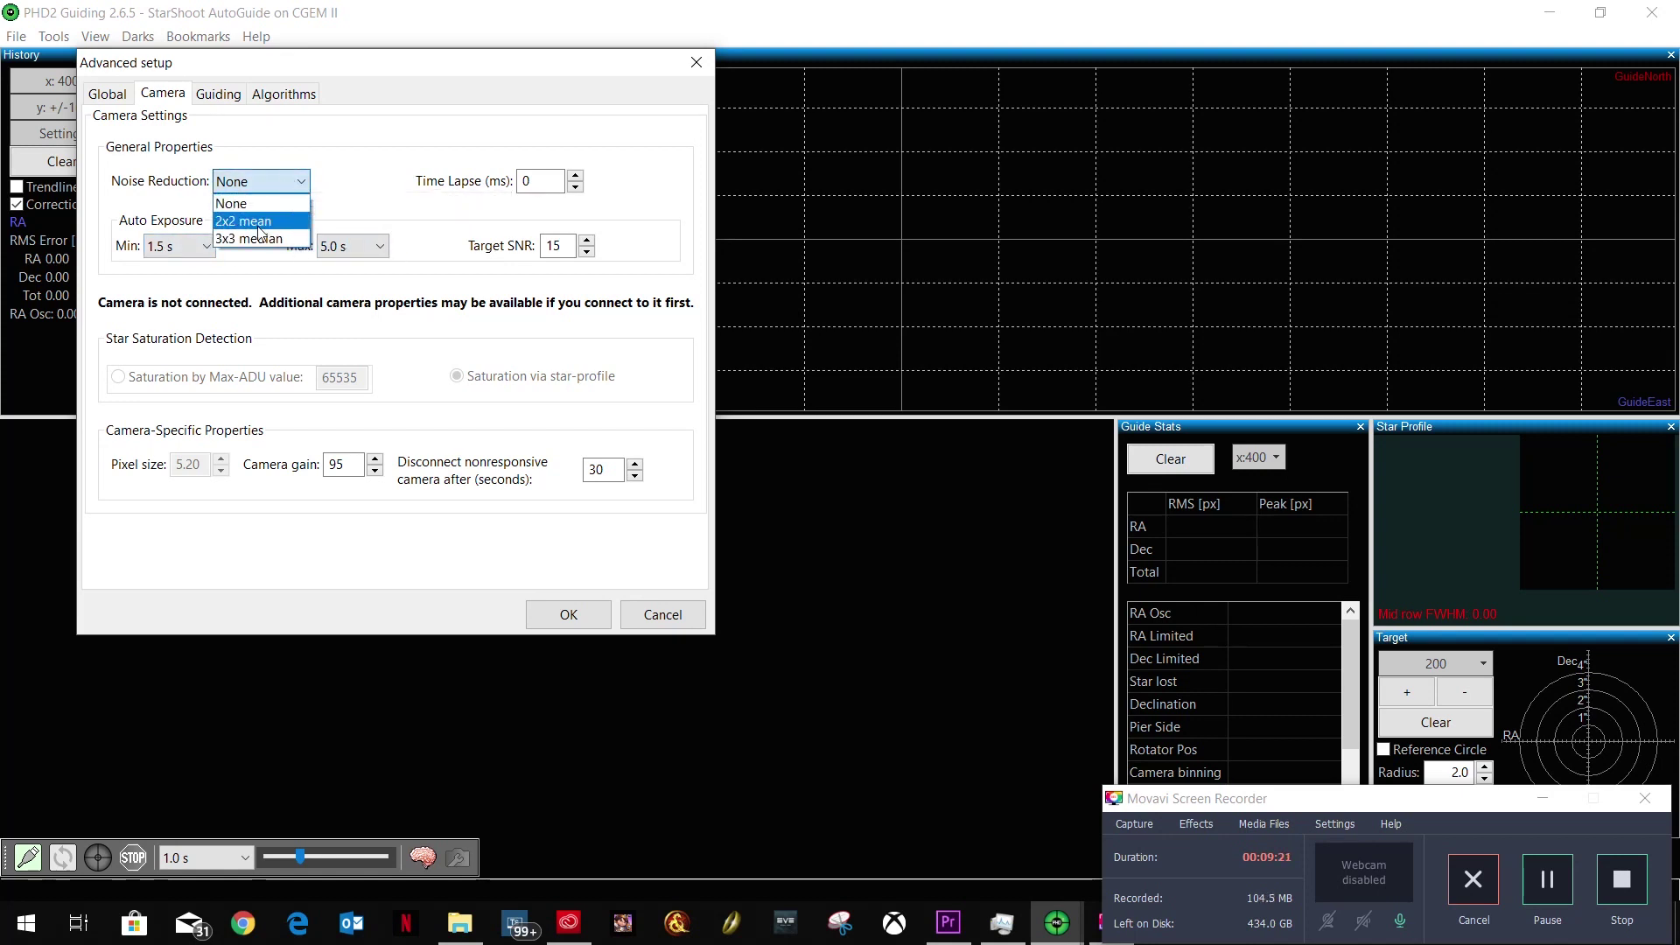
click(262, 224)
click(284, 183)
click(233, 201)
- Examine the camera's minimum auto exposure durations and the target SNR setting
click(204, 247)
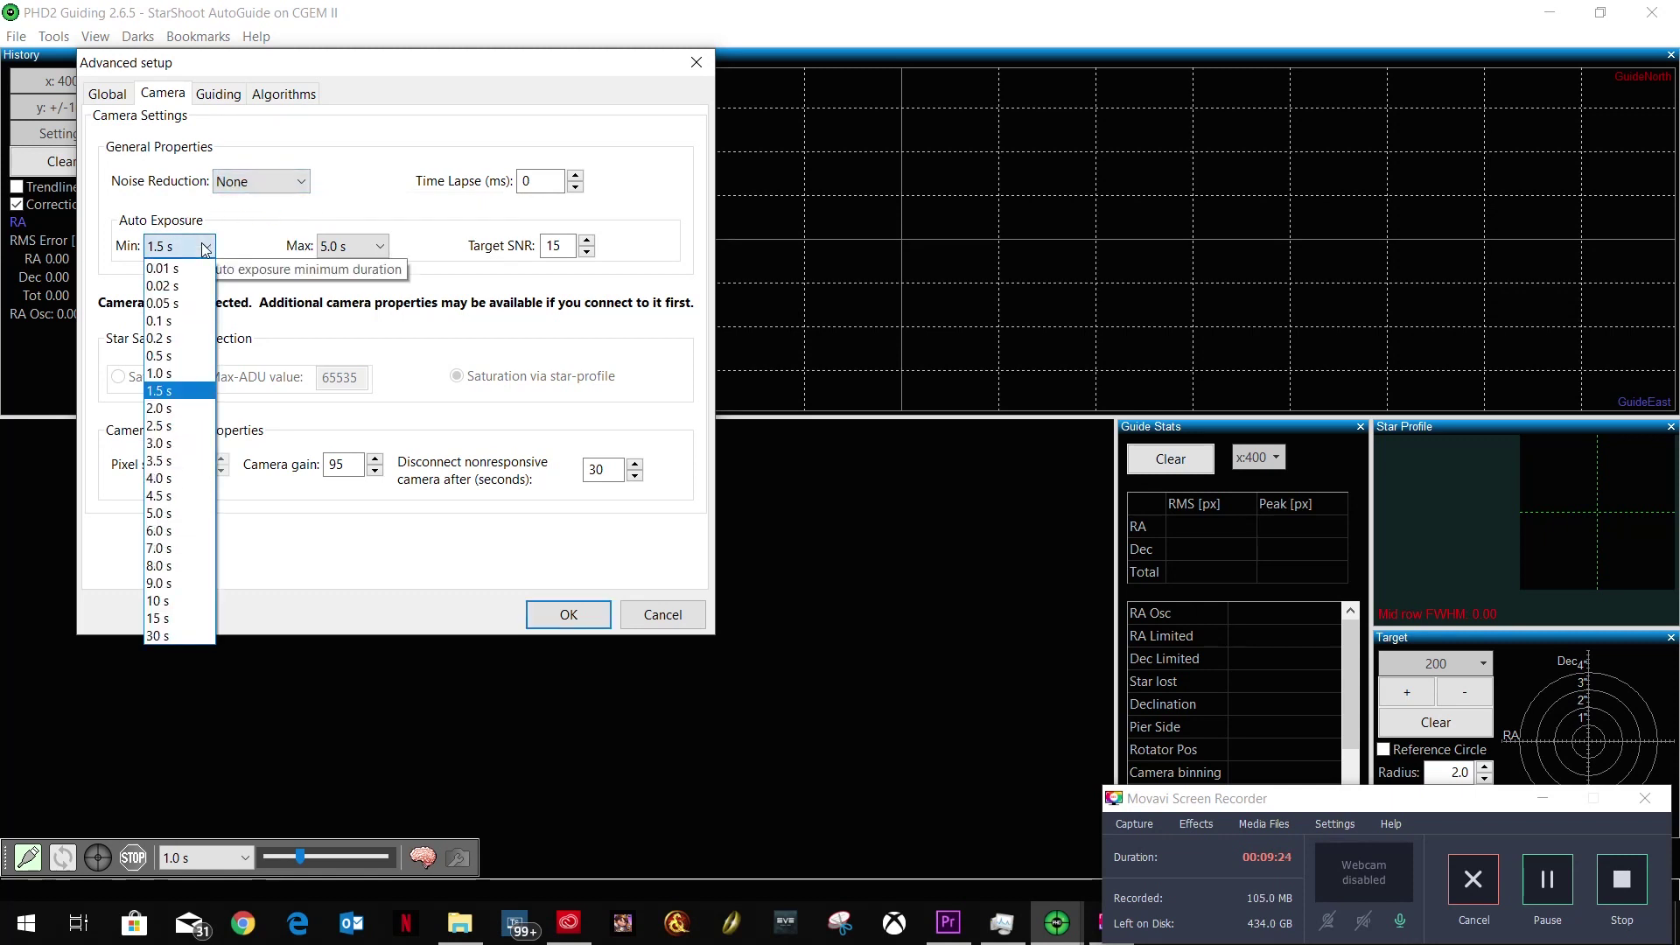
click(204, 247)
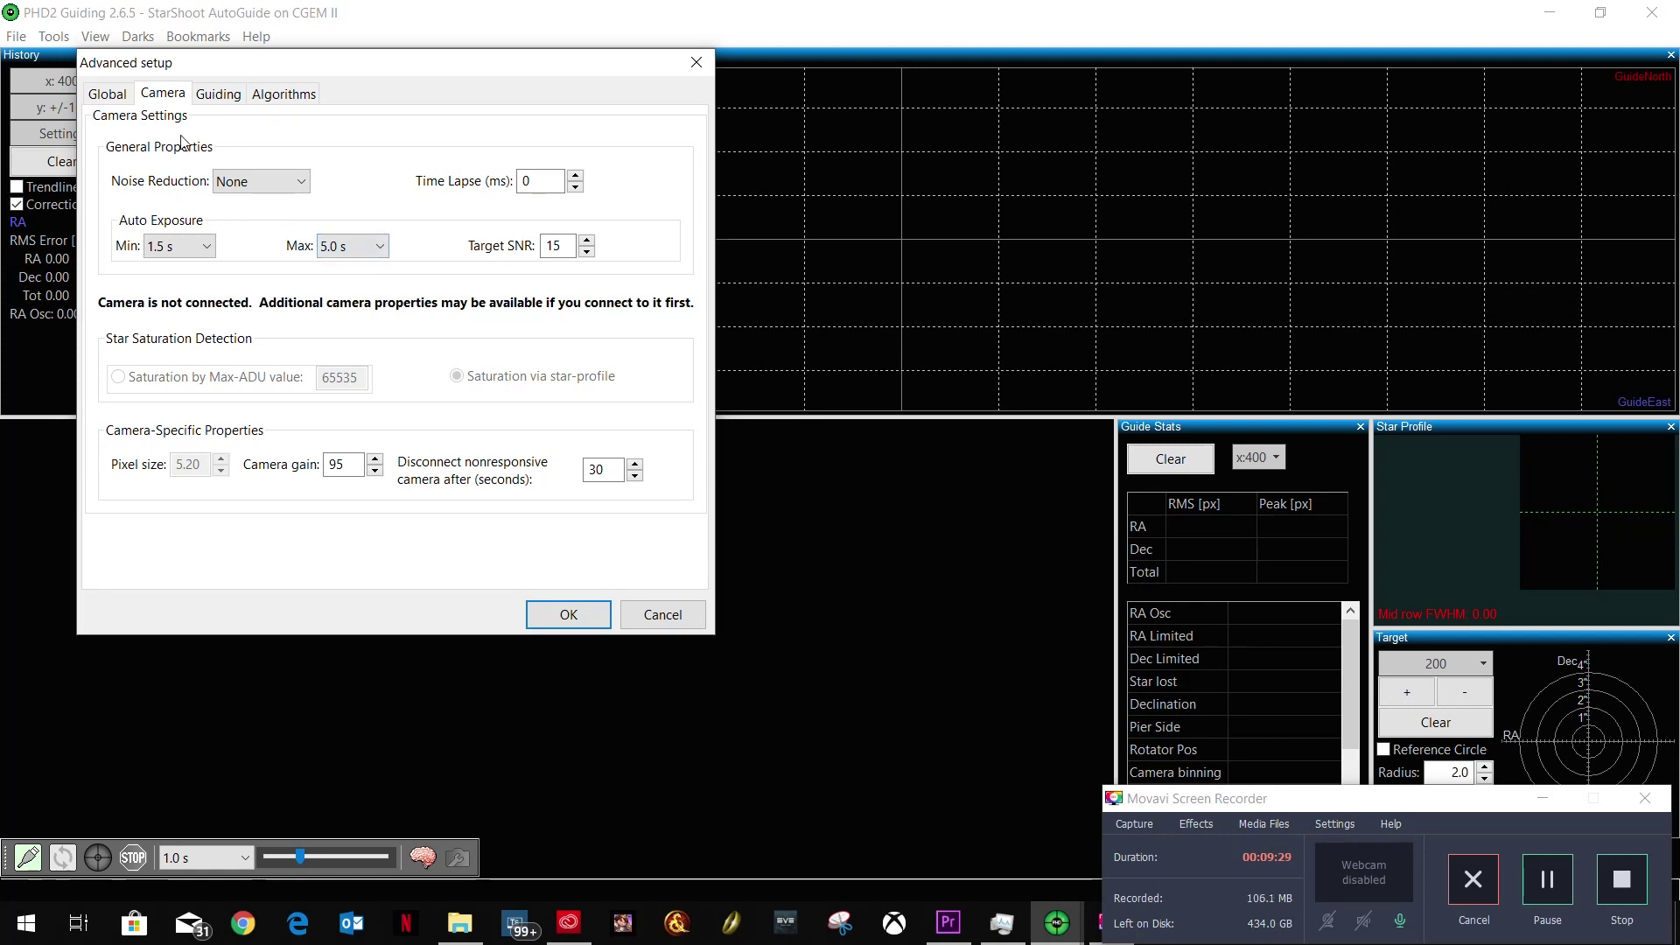
double_click(559, 248)
click(557, 246)
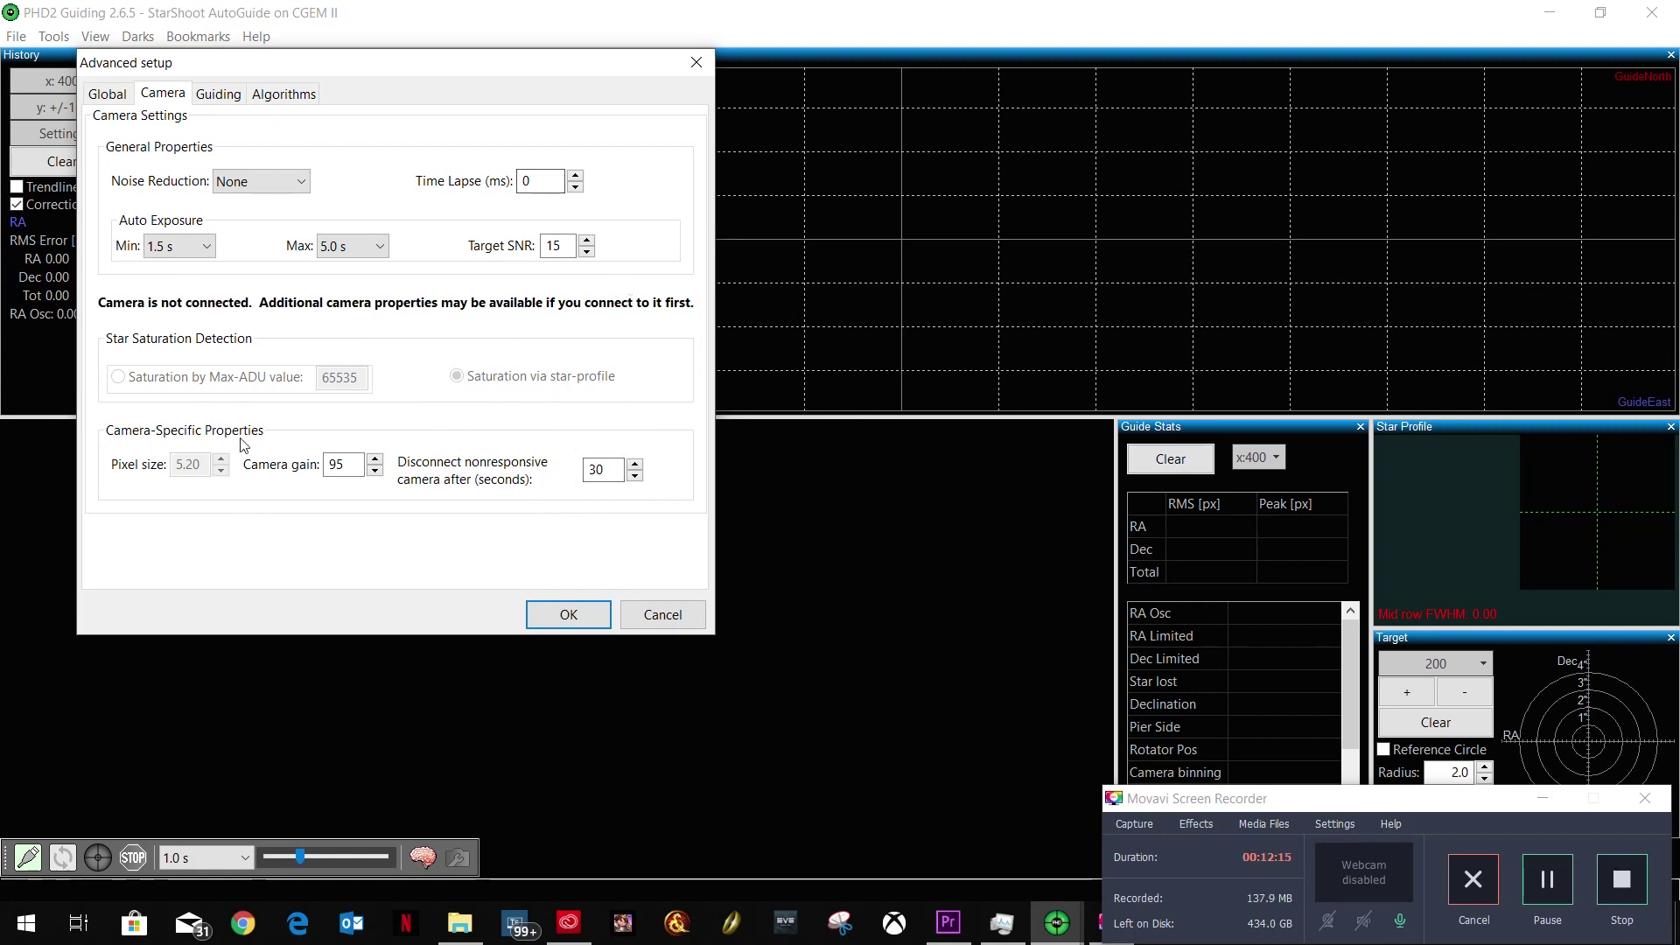
- Review the guiding settings, including focal length and the calibration step calculator, and cancel the calculator without applying it
click(218, 94)
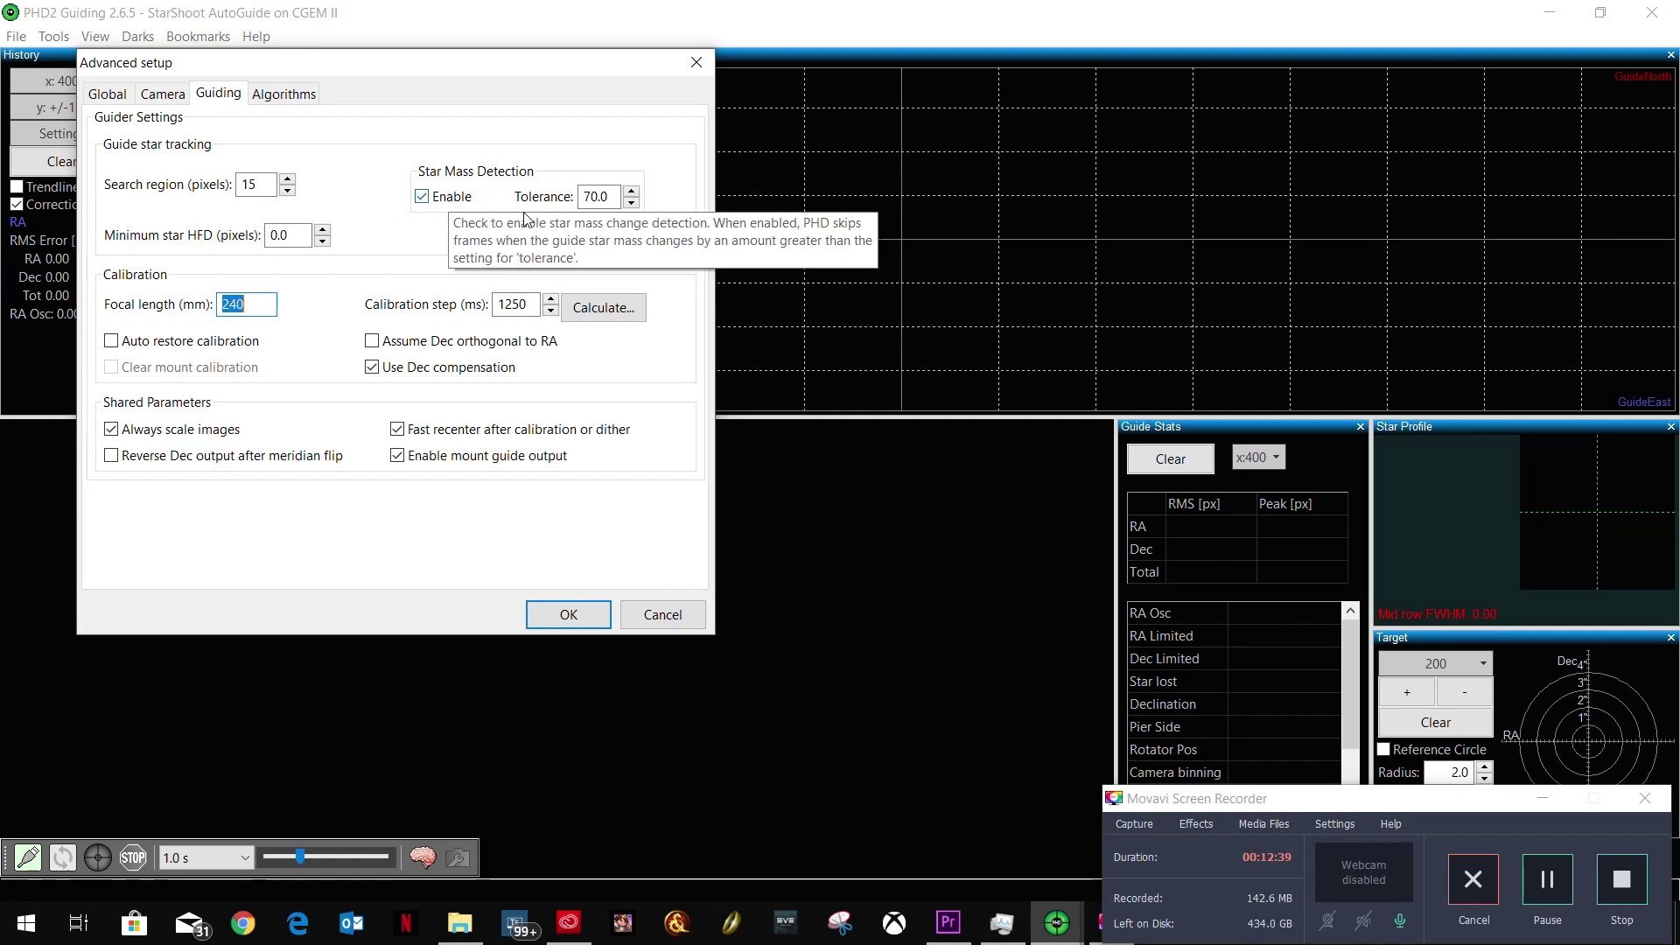
mouse_move(601, 194)
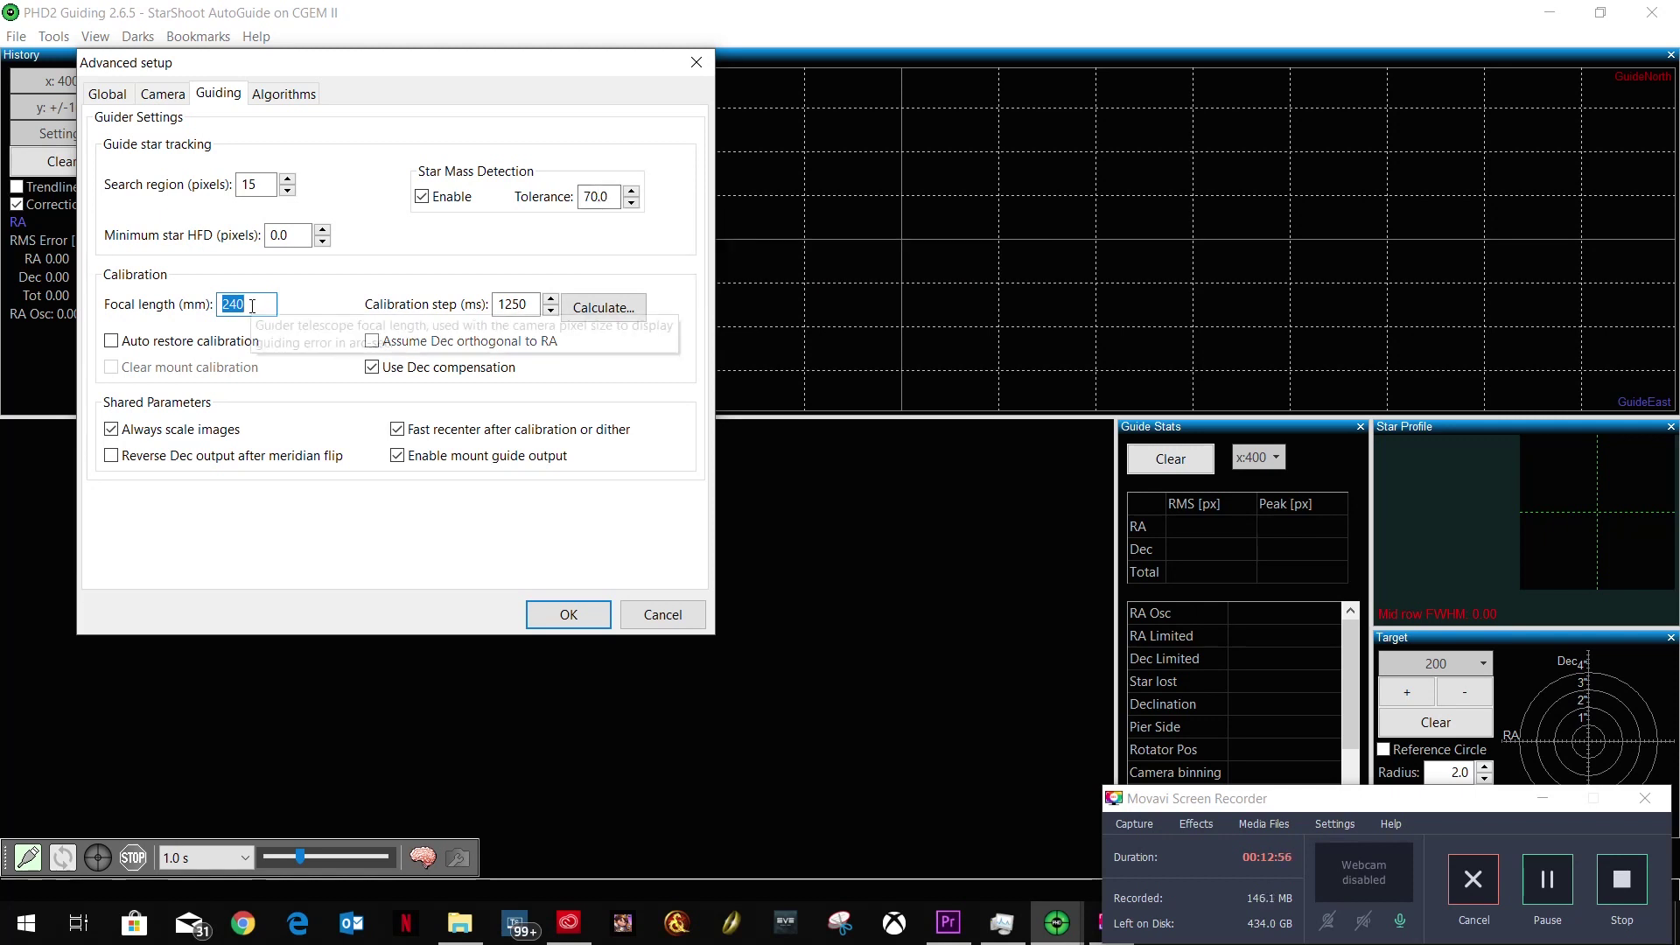
click(260, 303)
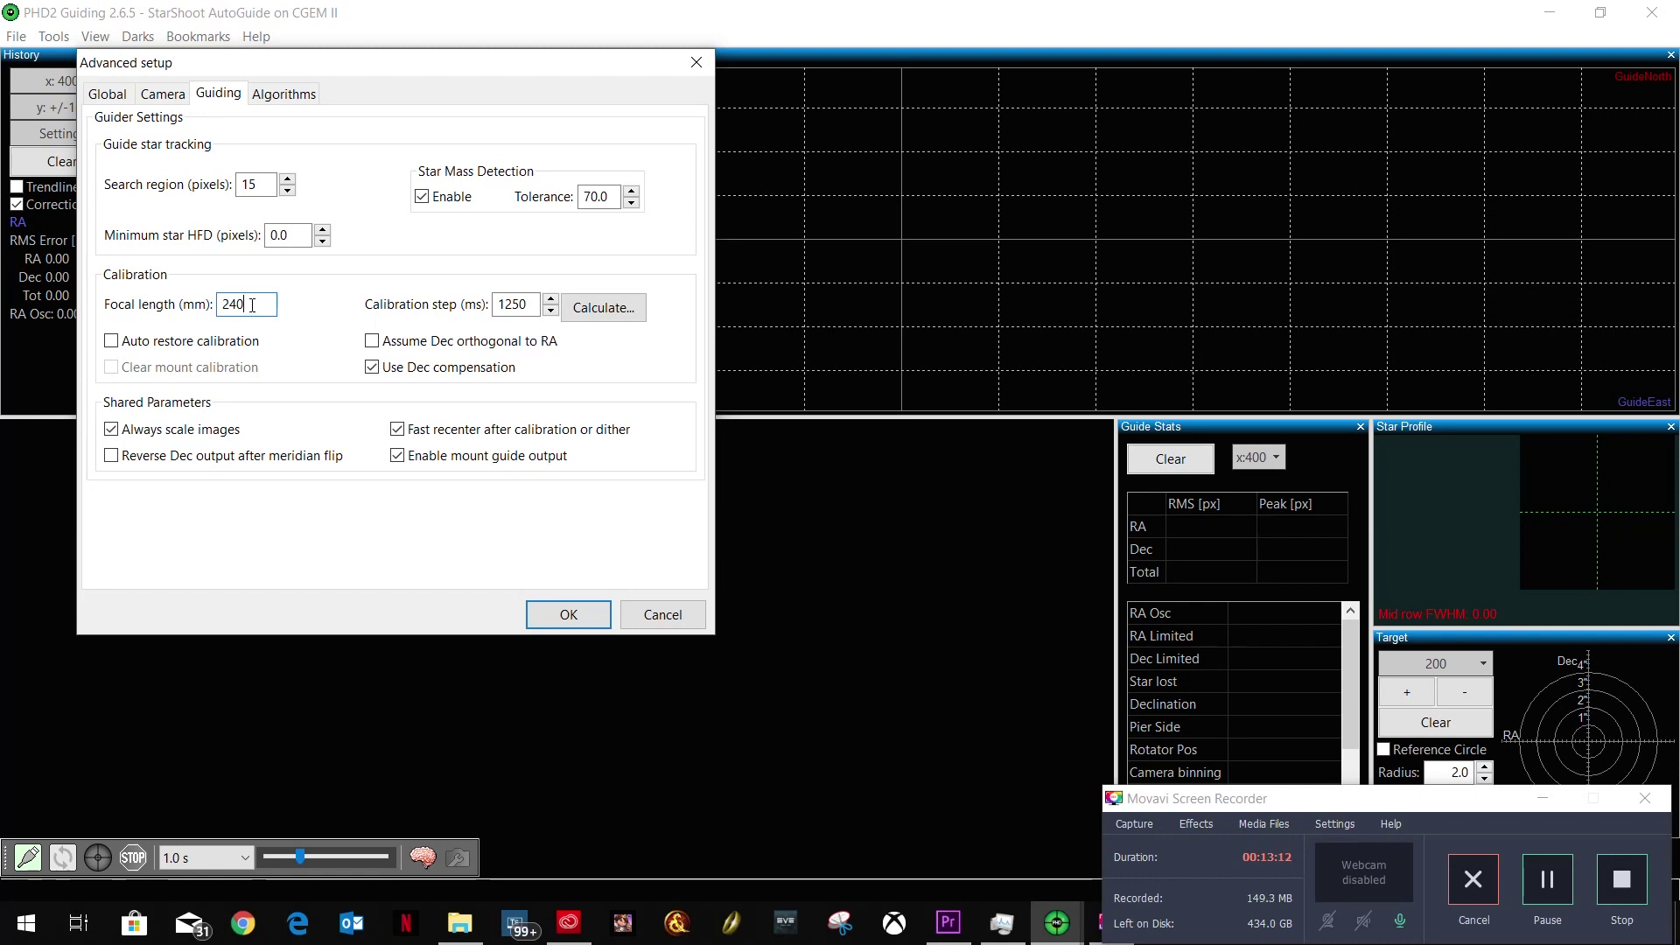
double_click(259, 304)
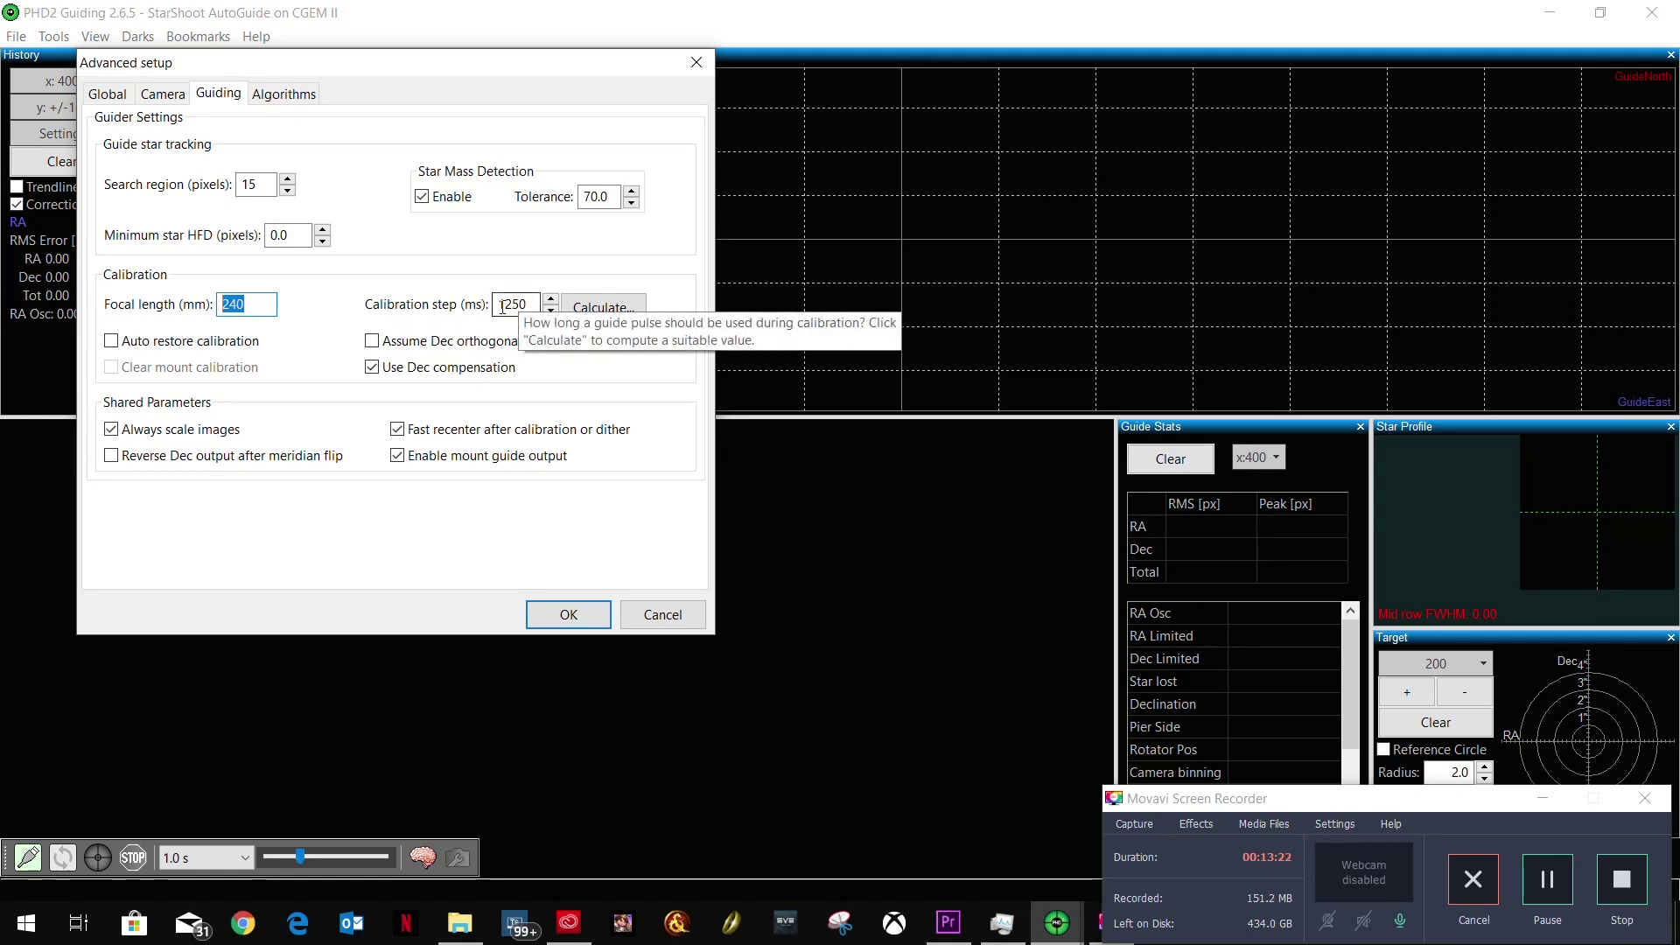
click(606, 310)
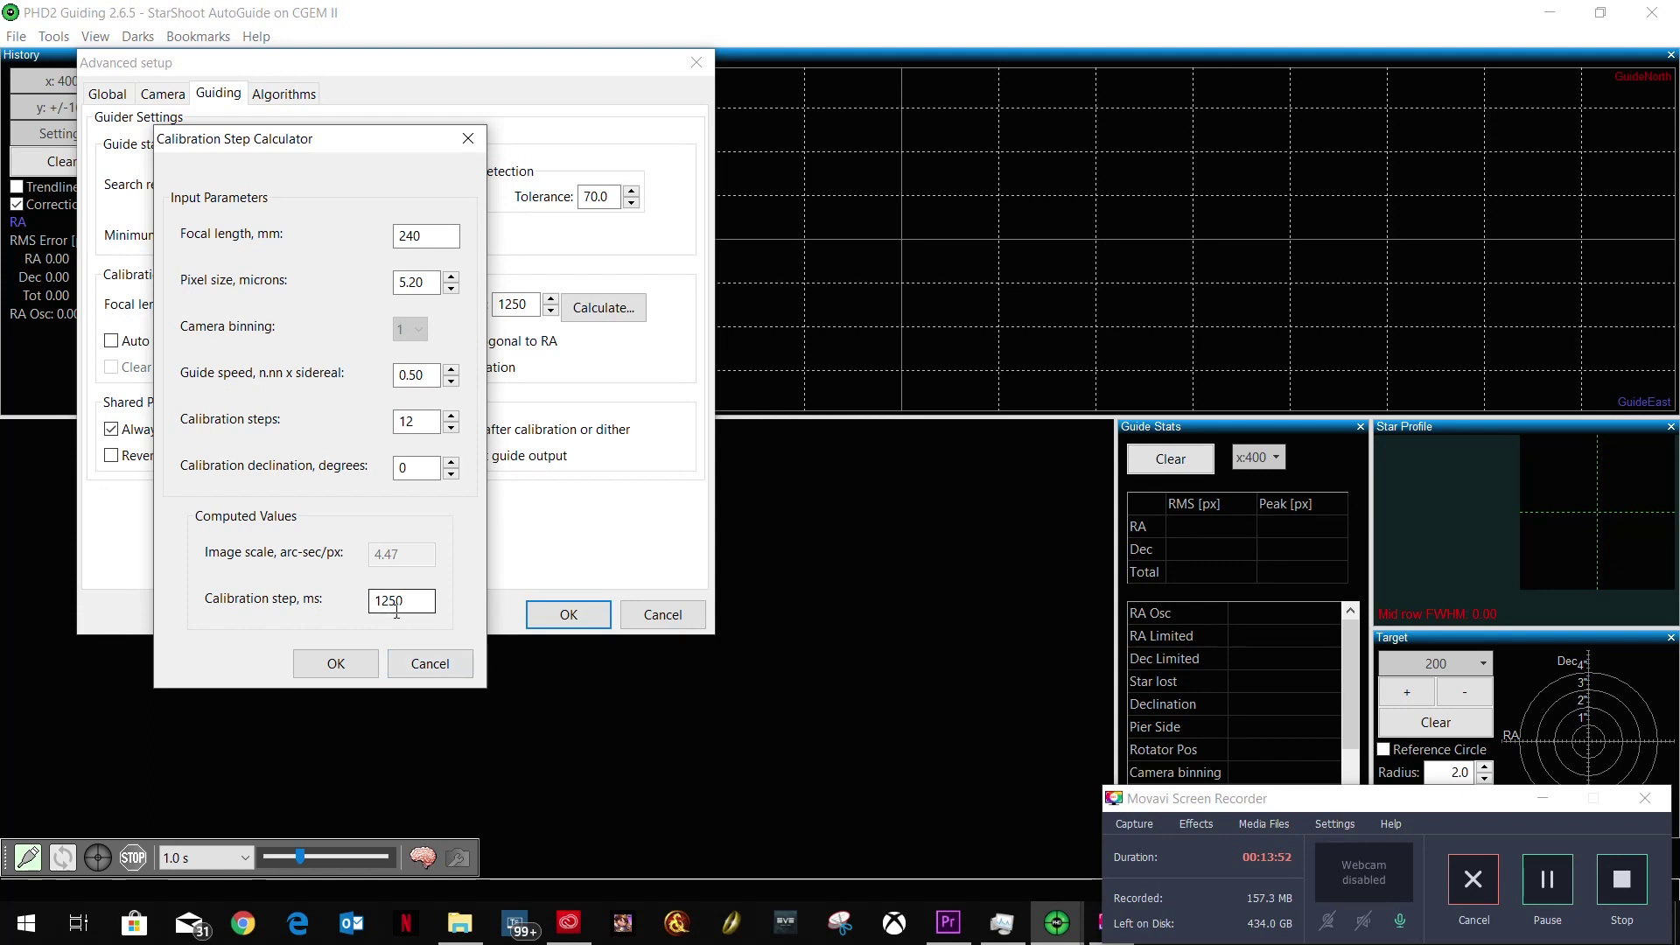
click(430, 664)
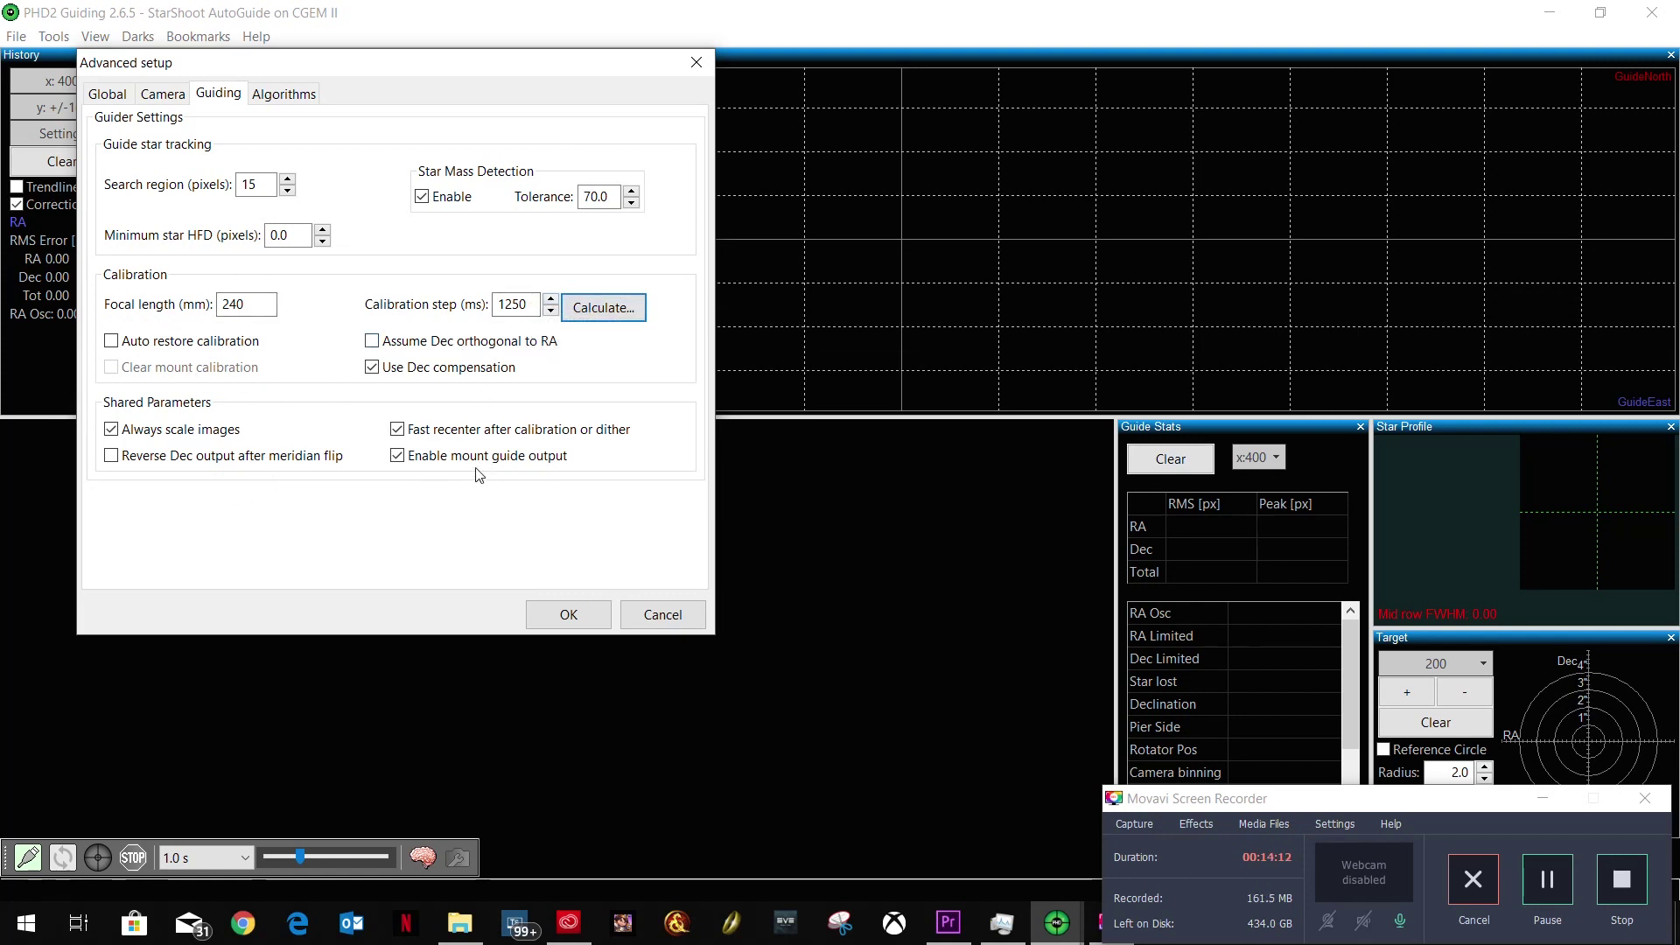
- Review the guide algorithms available for Right Ascension and keep Hysteresis selected
click(294, 96)
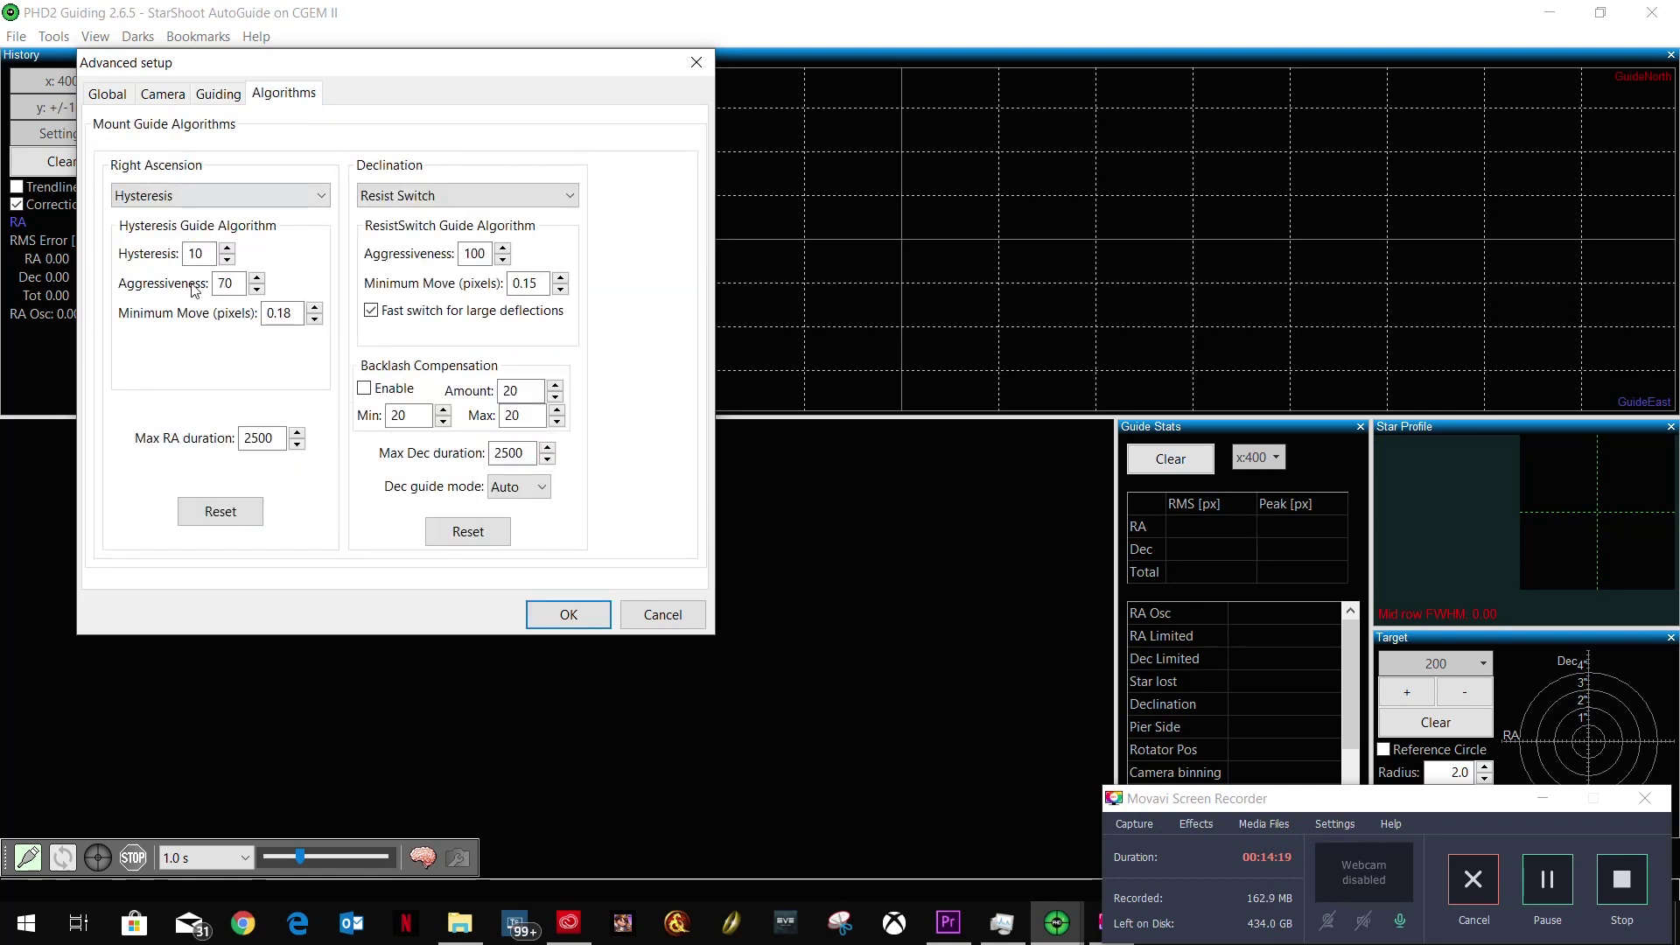
click(313, 198)
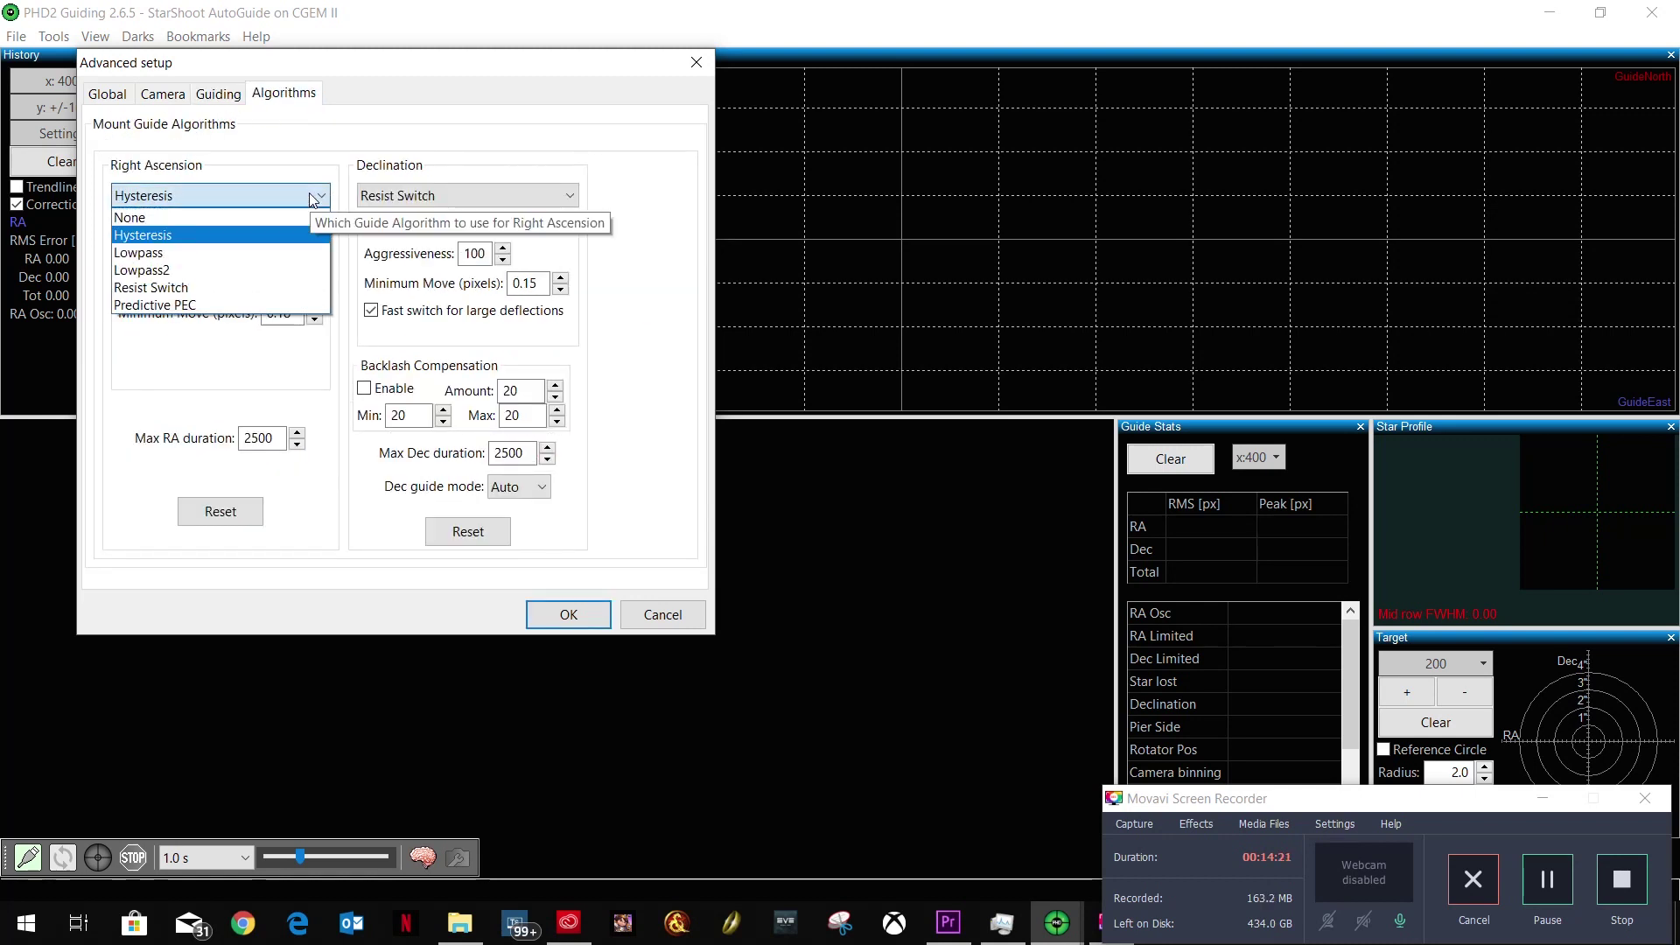
click(306, 234)
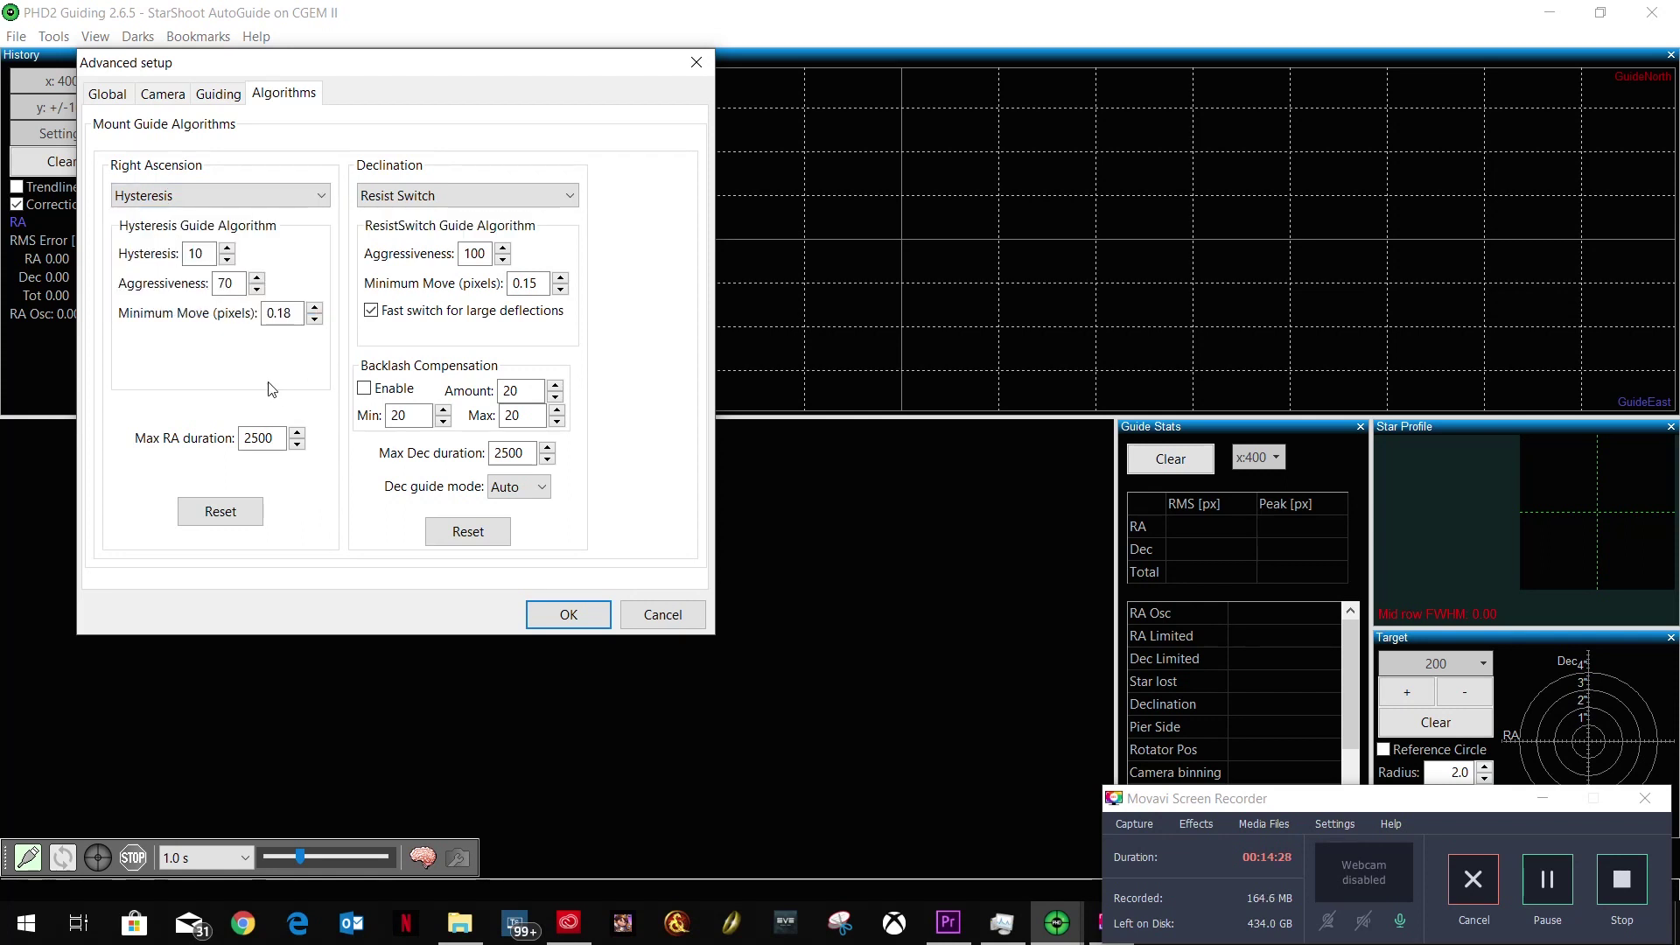
click(282, 198)
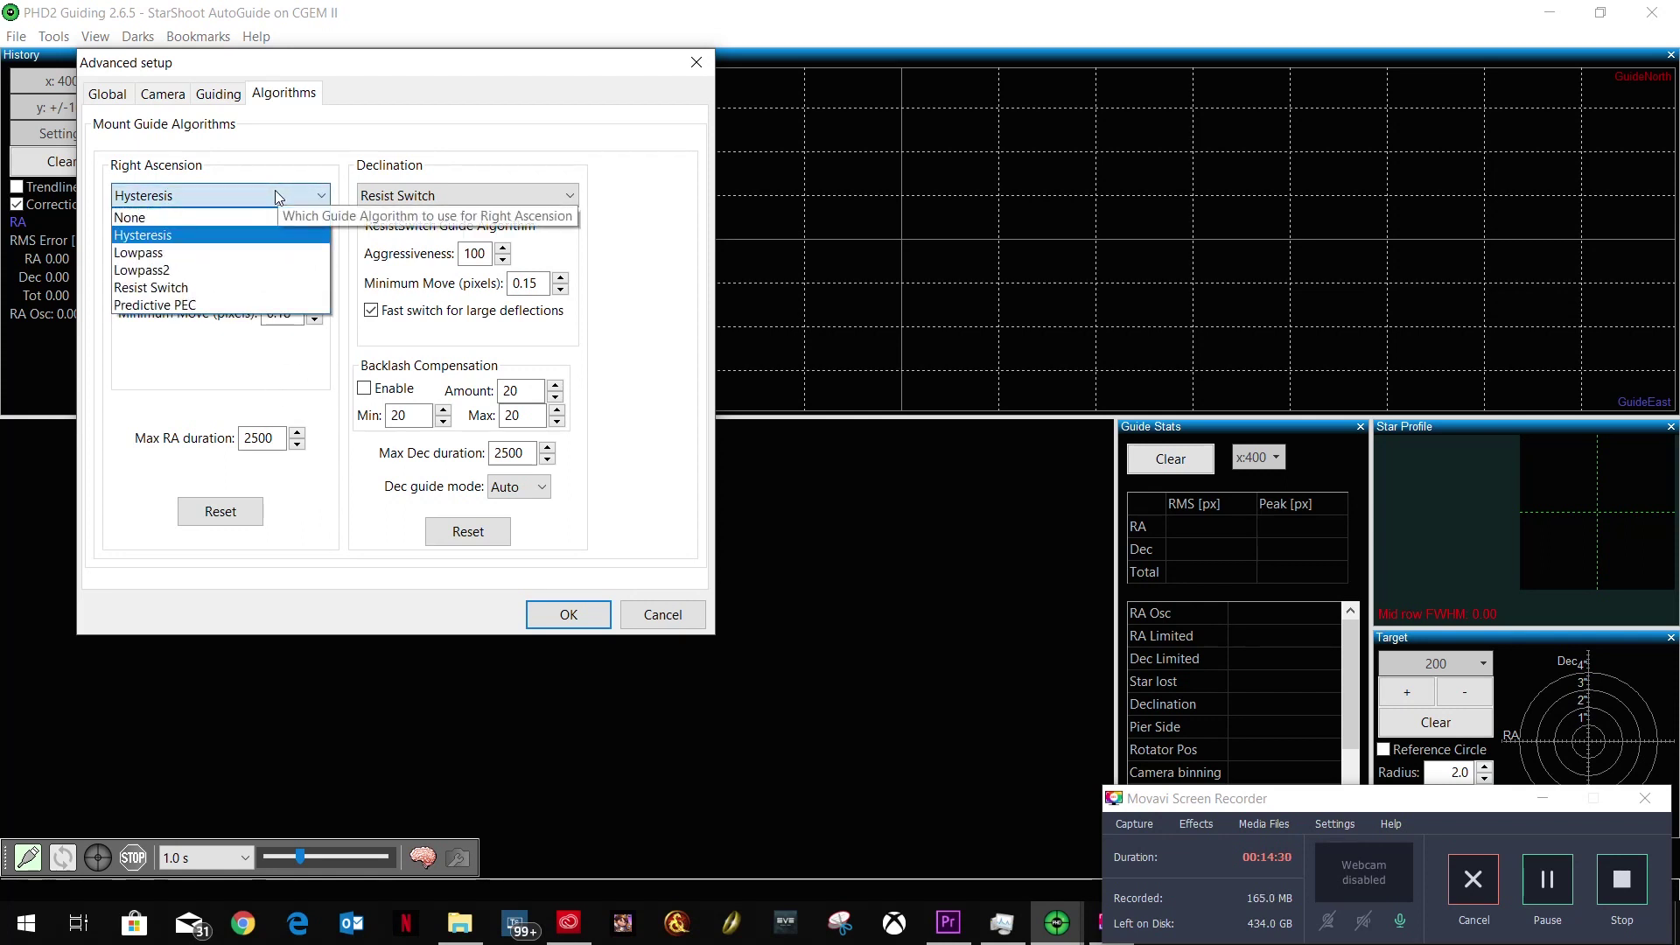
click(168, 236)
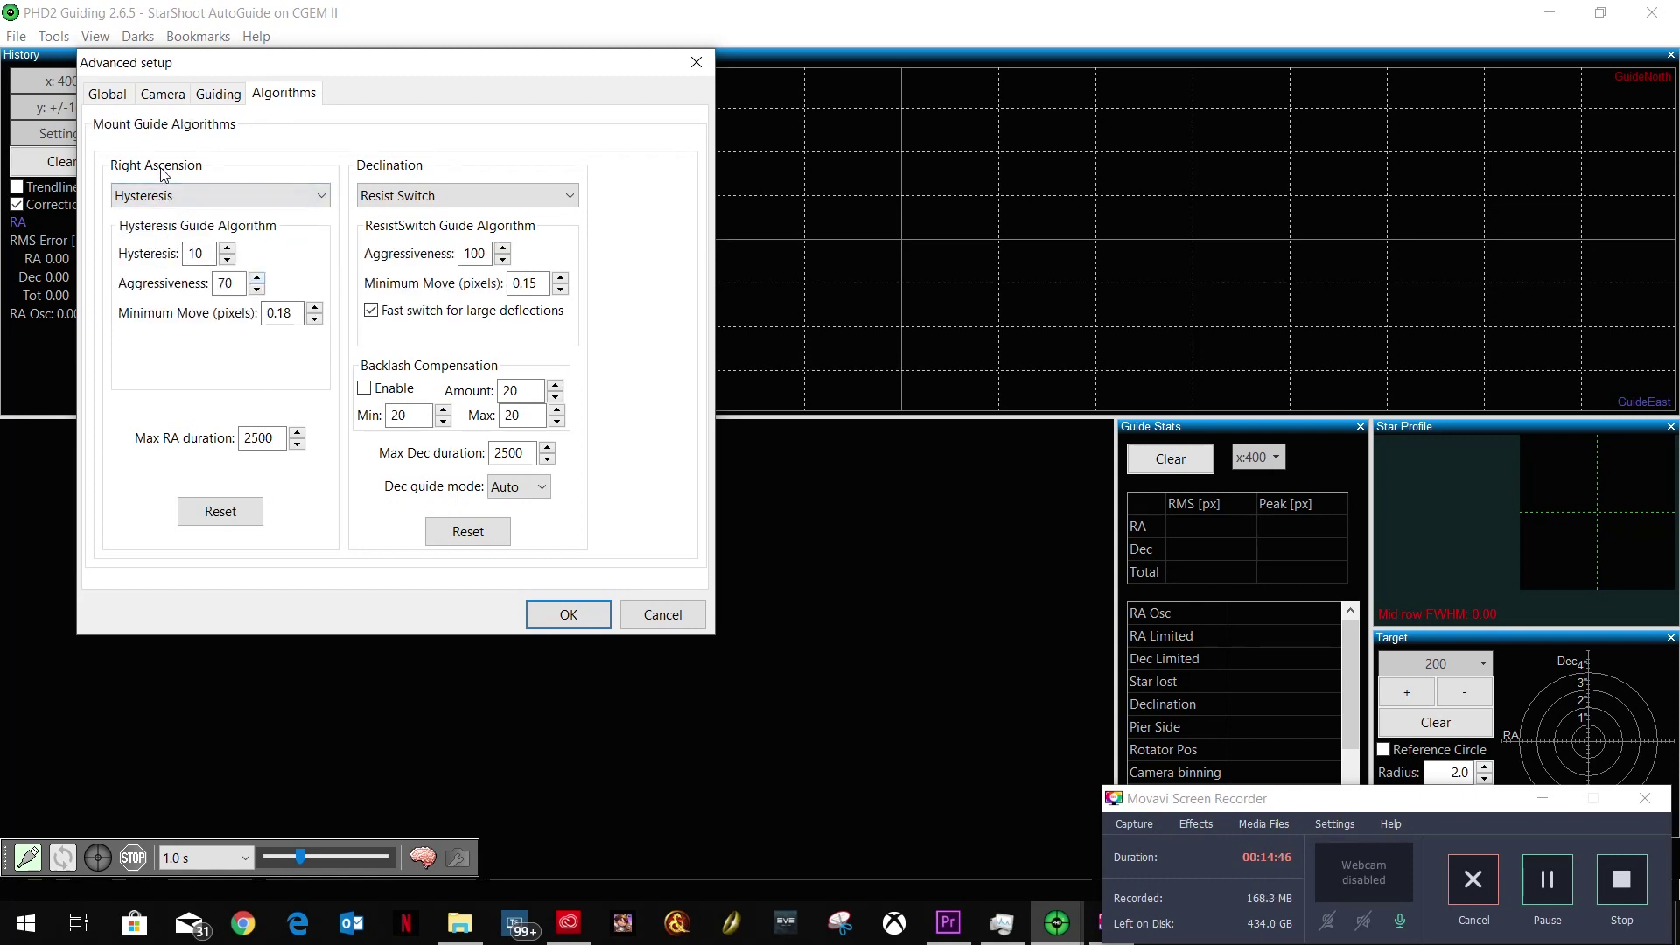
- Check the guide algorithms available for Declination, keep Resist Switch and accept the advanced setup
click(454, 197)
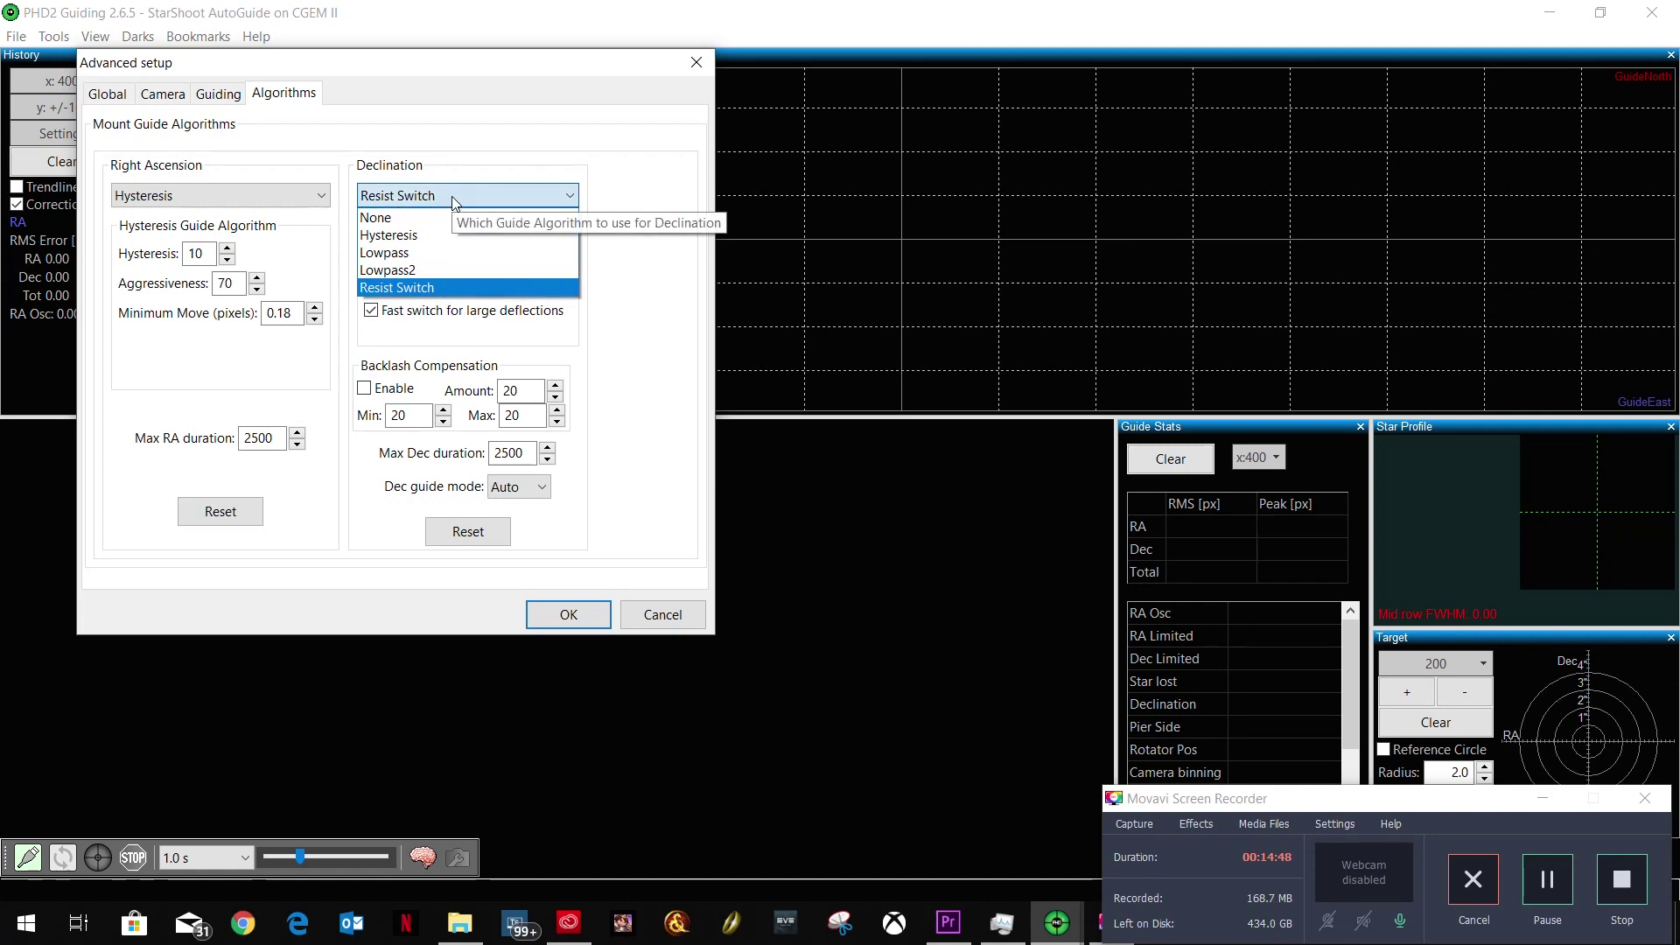
click(454, 198)
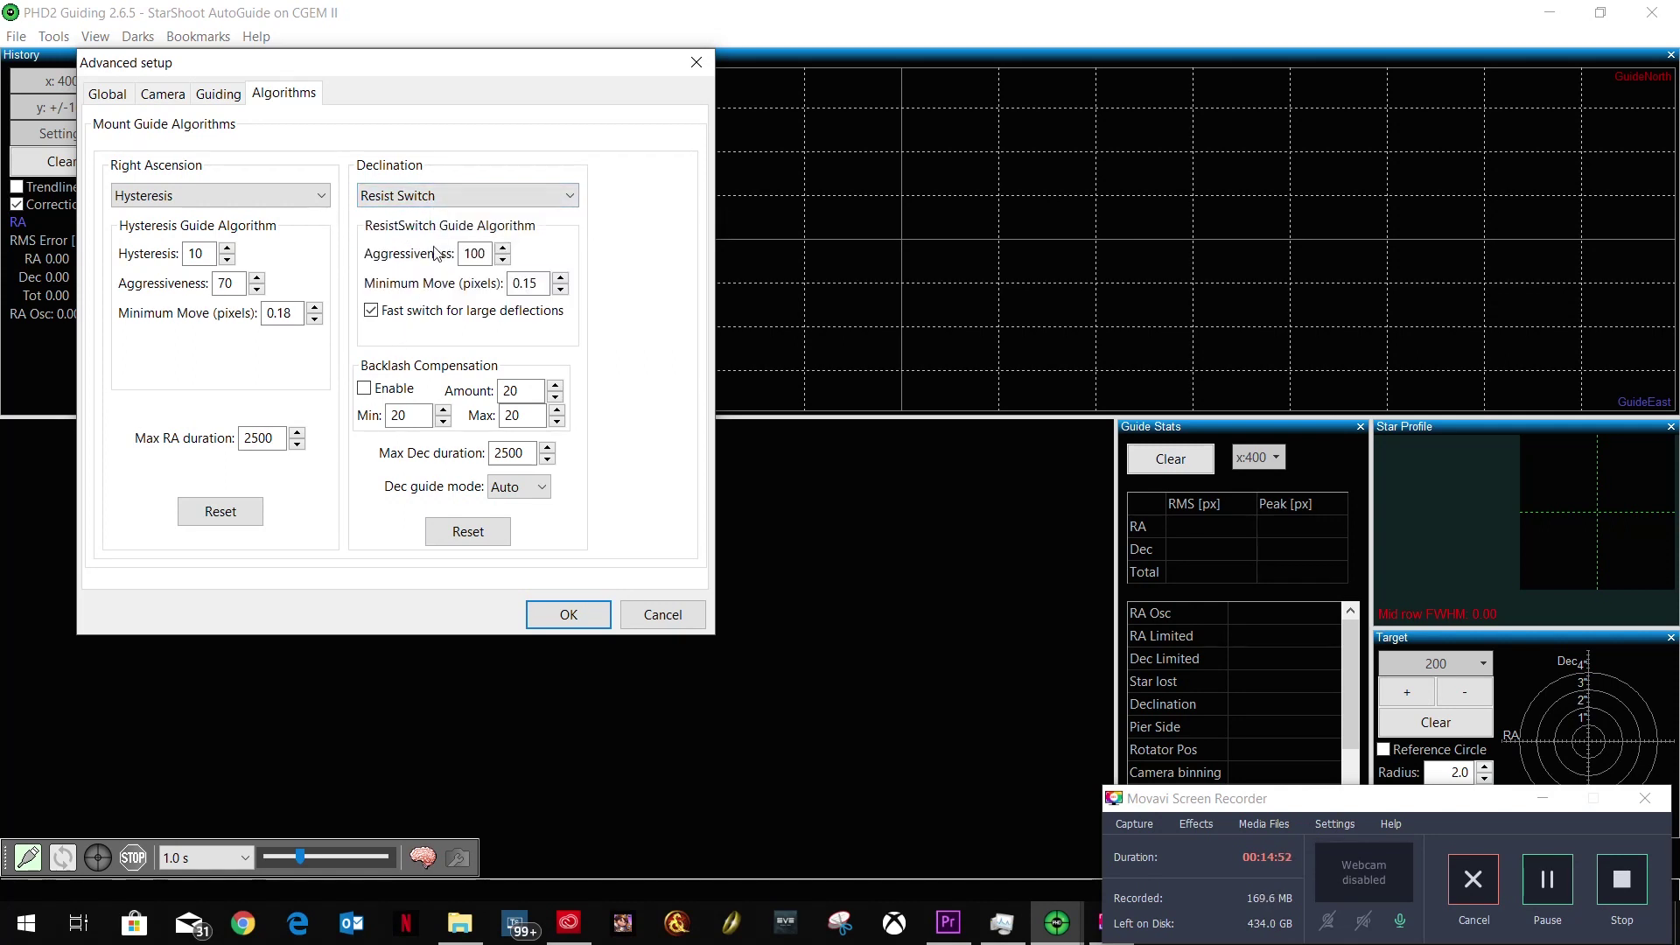
click(445, 202)
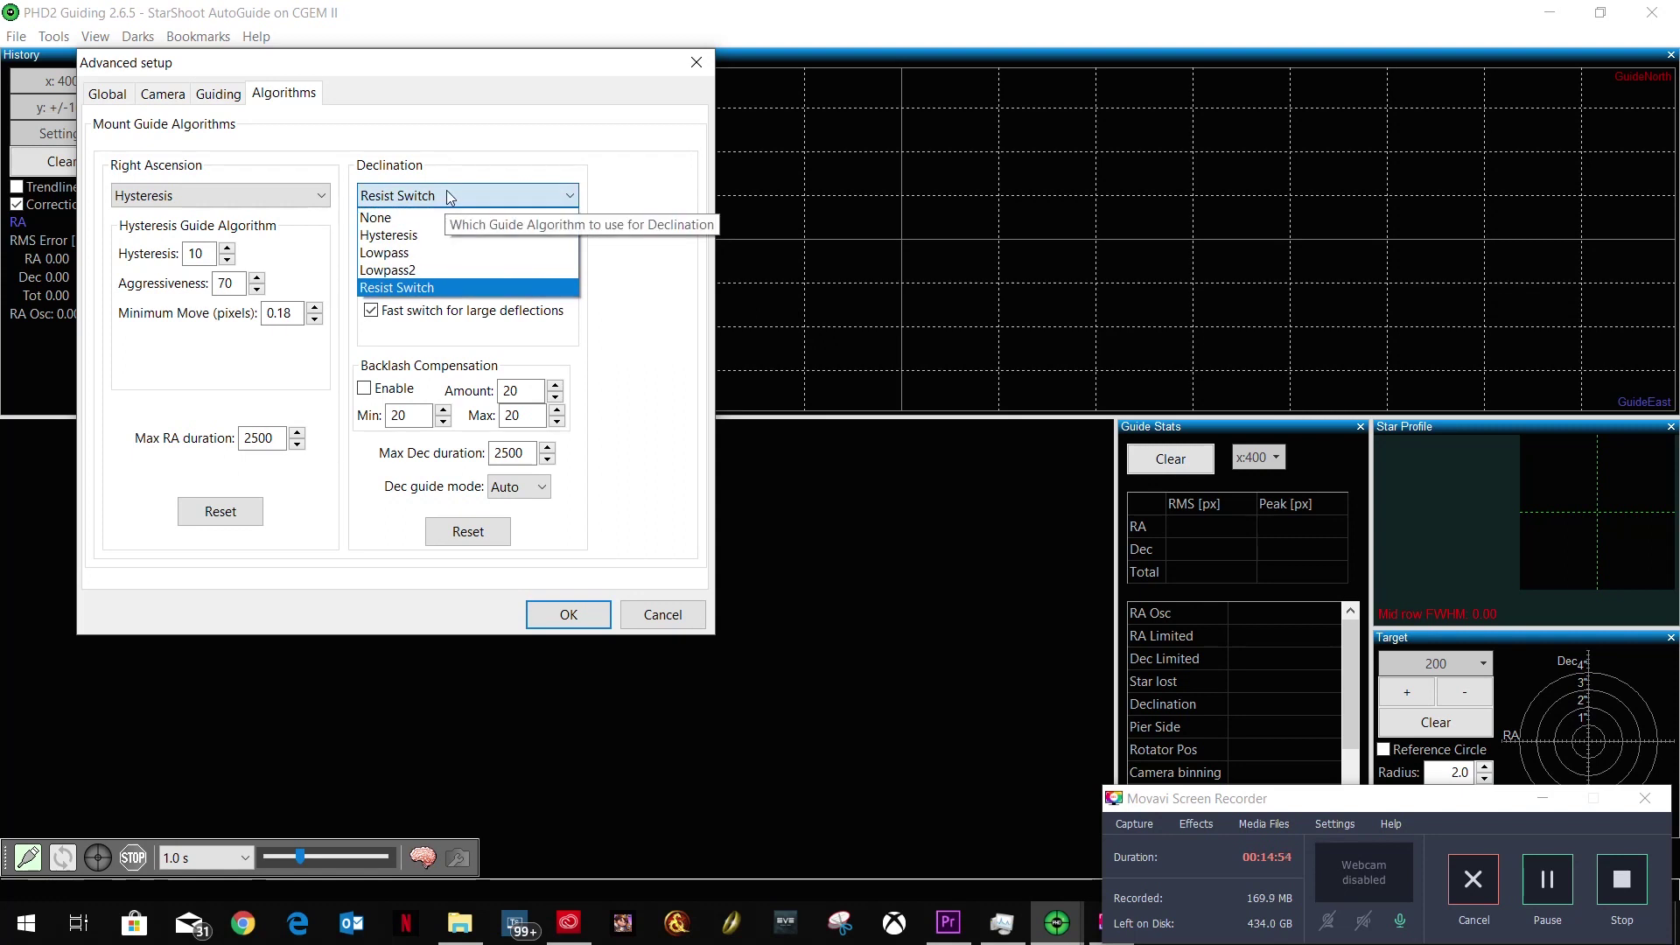
click(446, 191)
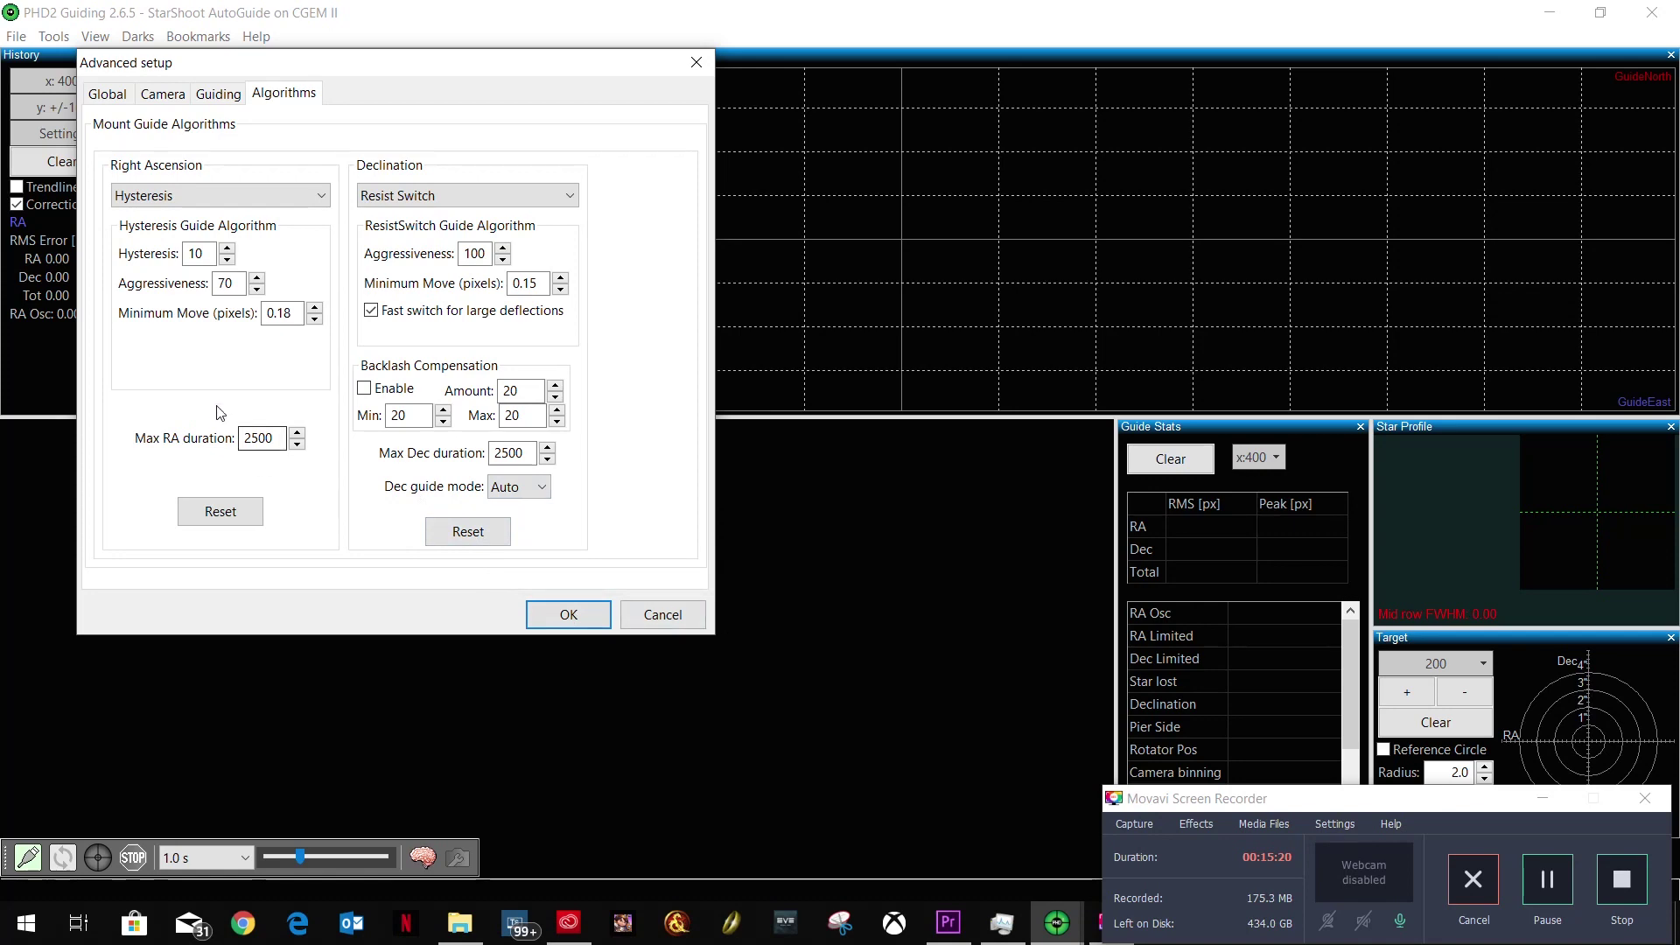
click(569, 616)
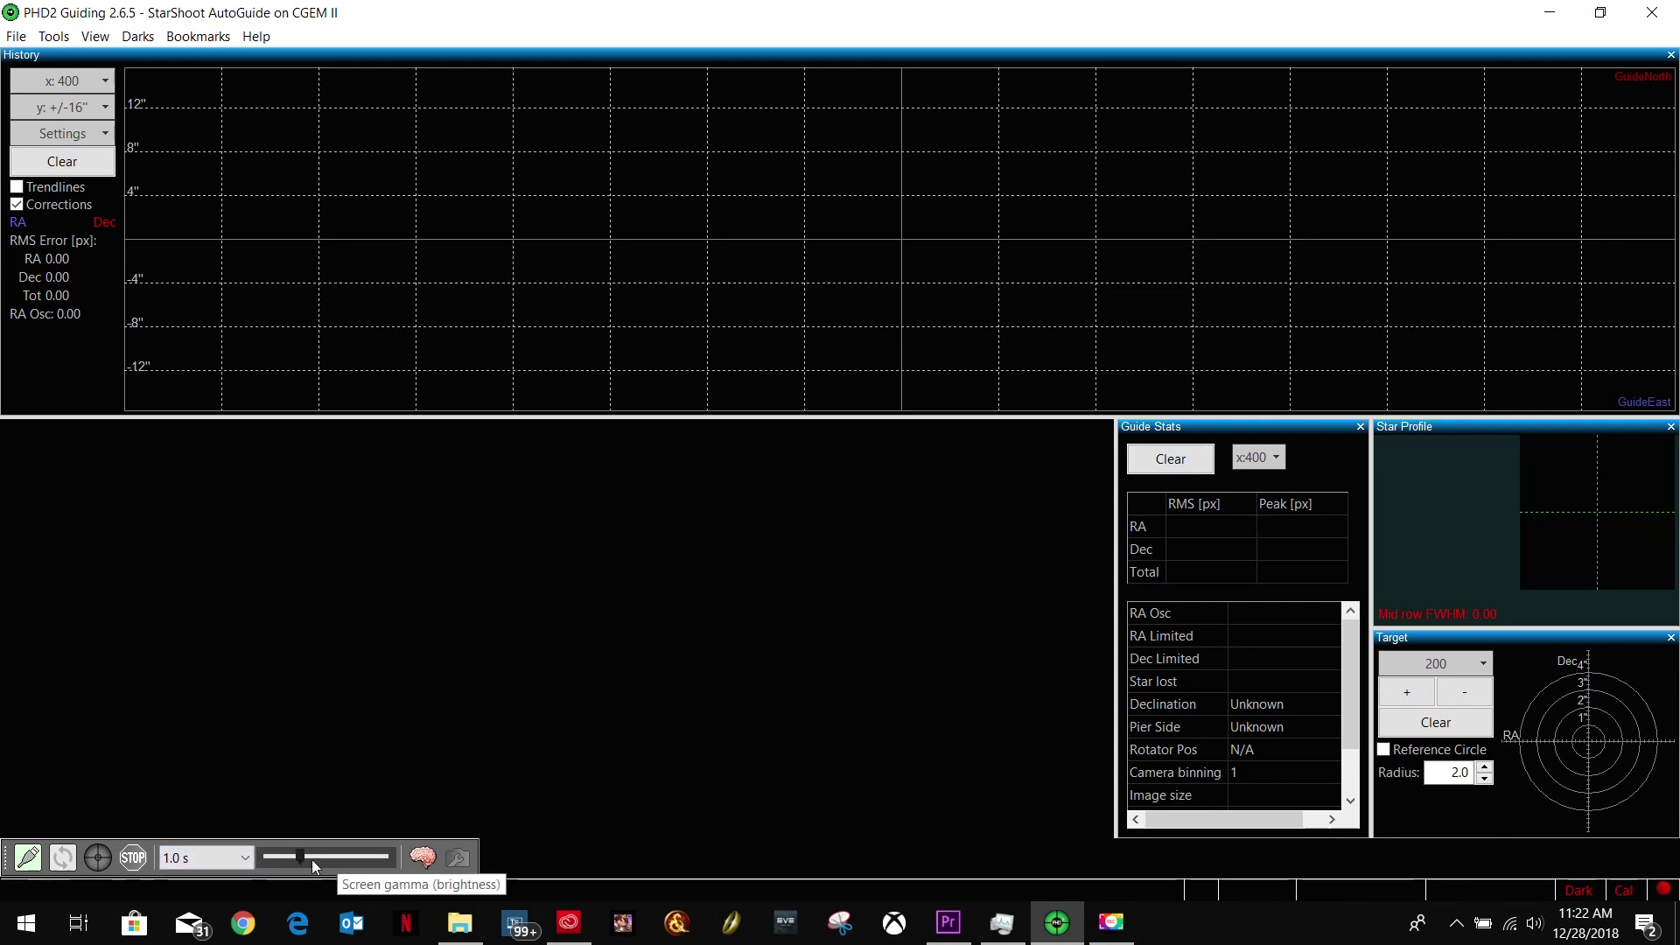
- Try the screen gamma at its maximum and minimum, and return it to about a quarter of its range
mouse_move(300, 859)
mouse_down()
mouse_move(318, 860)
mouse_move(299, 861)
mouse_up()
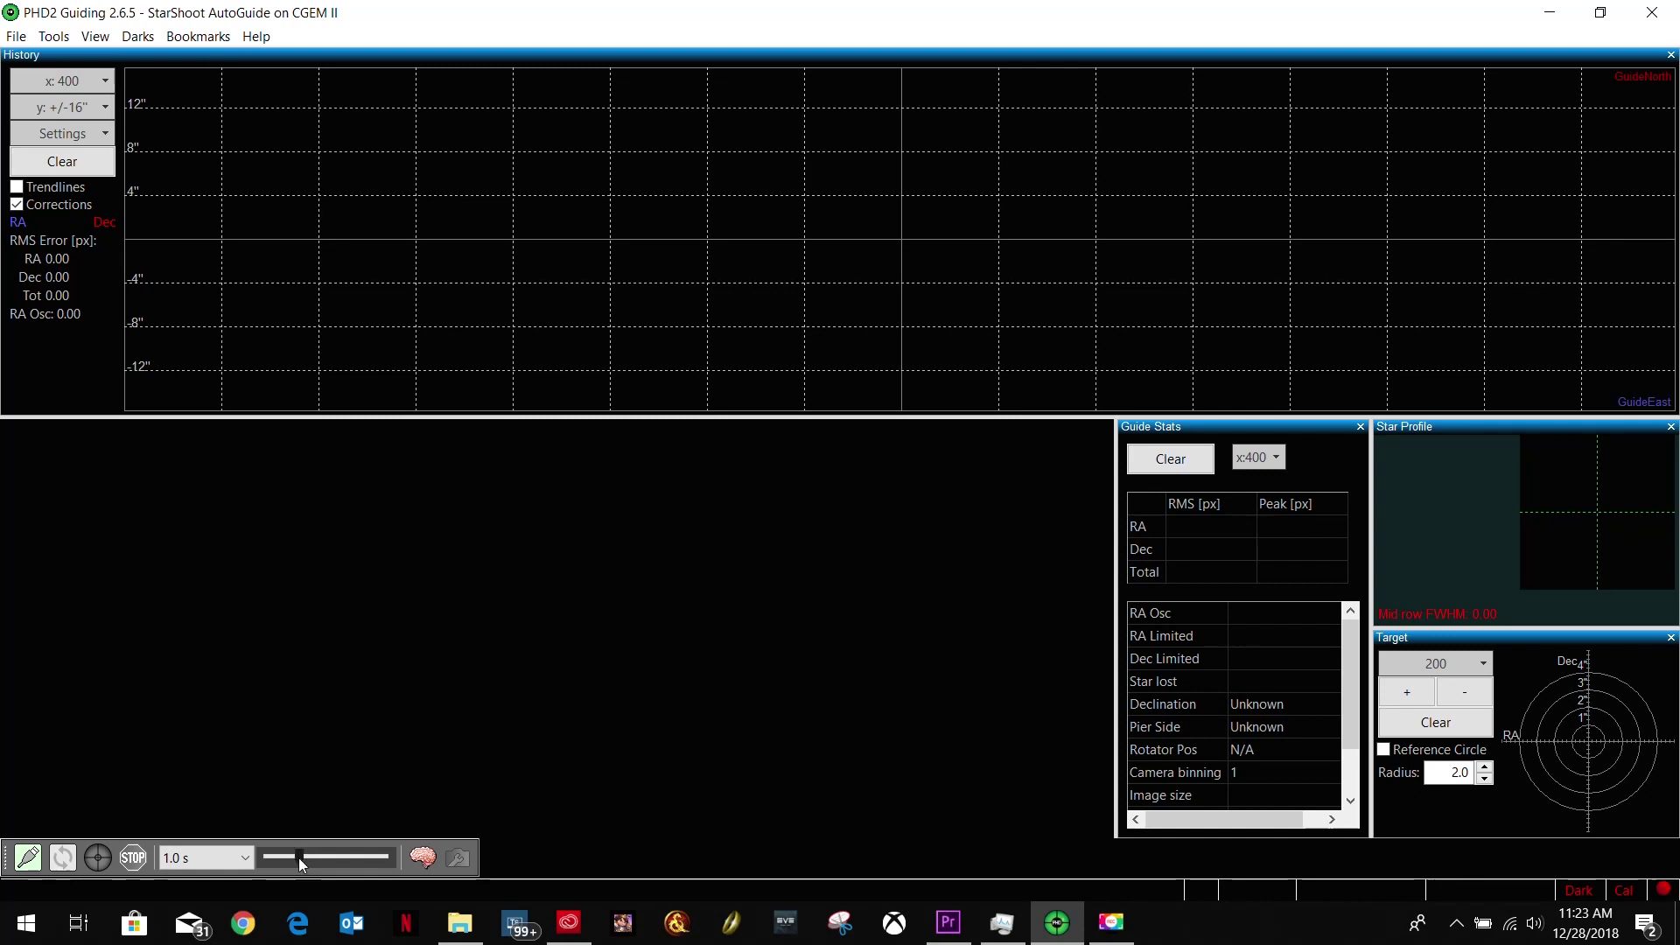
drag(296, 858, 398, 858)
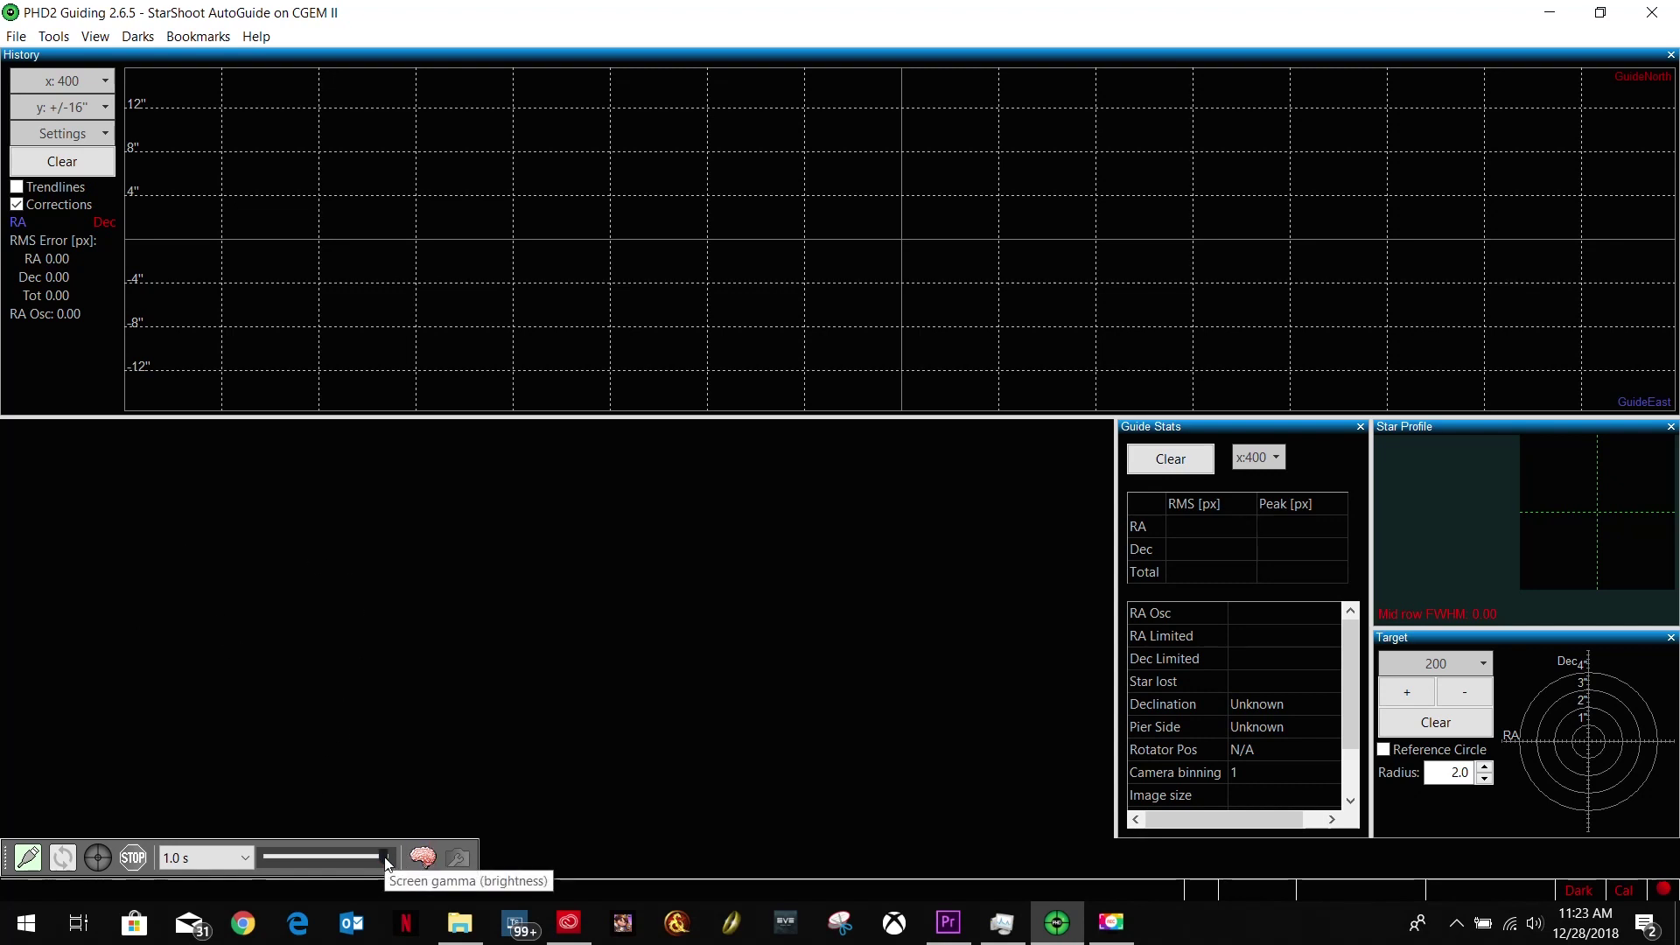
drag(385, 862, 269, 856)
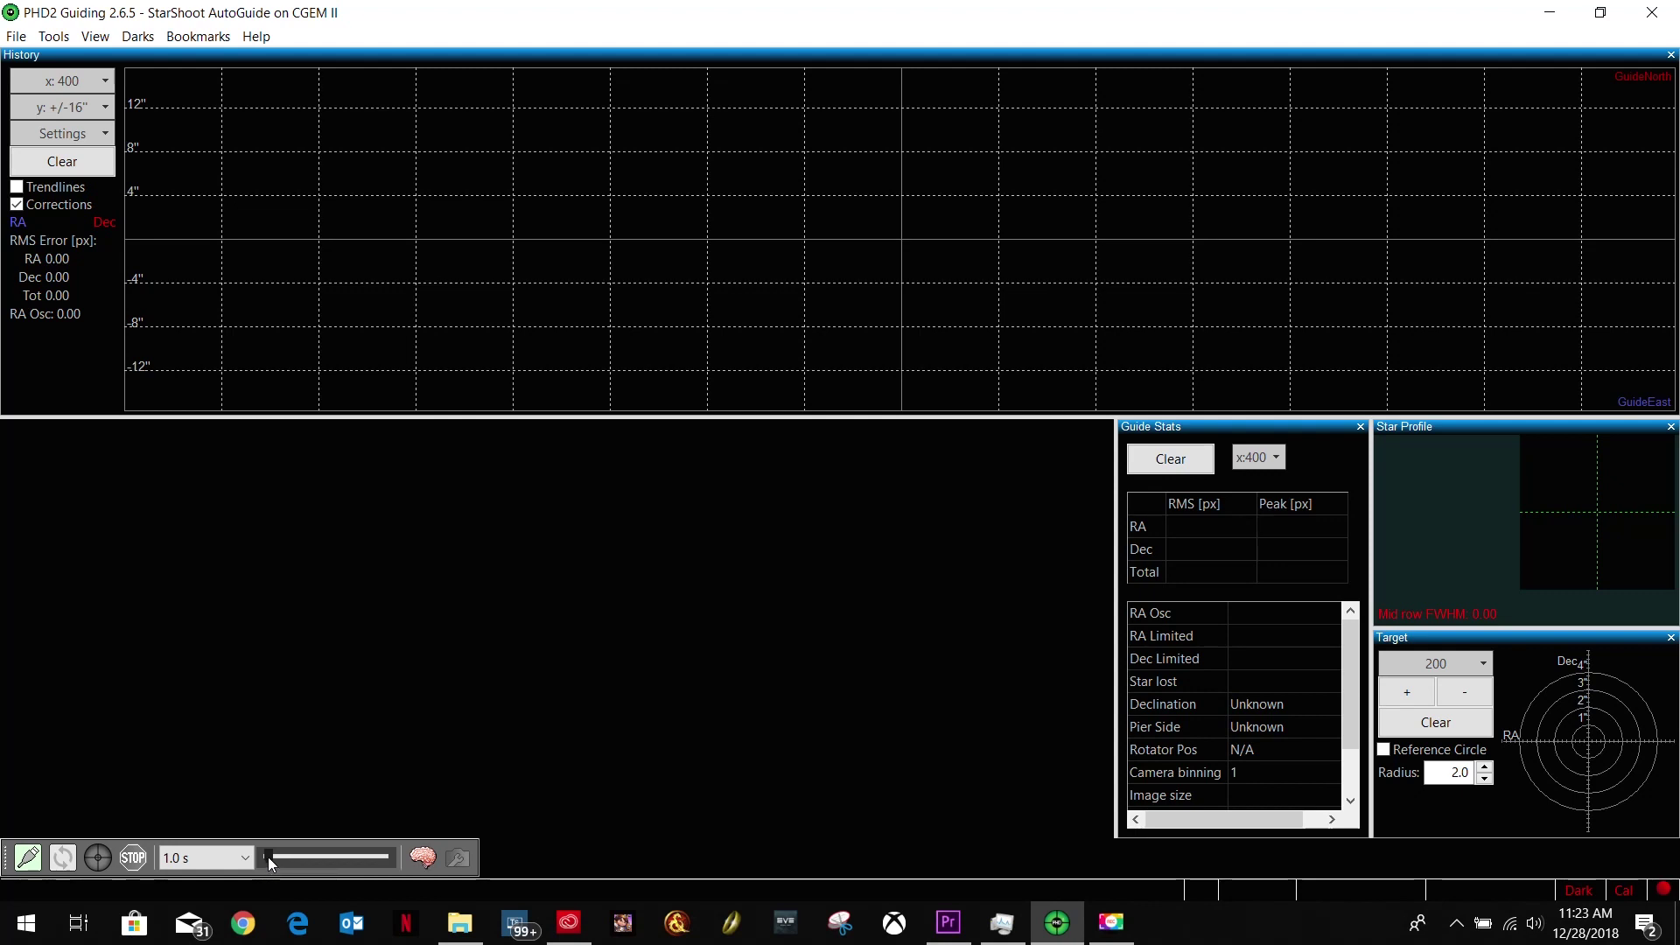
mouse_move(269, 862)
mouse_down()
mouse_move(317, 863)
mouse_move(299, 865)
mouse_up()
- Try camera exposure durations of 0.5 s and 3.0 s, and settle on 1.5 s
click(235, 858)
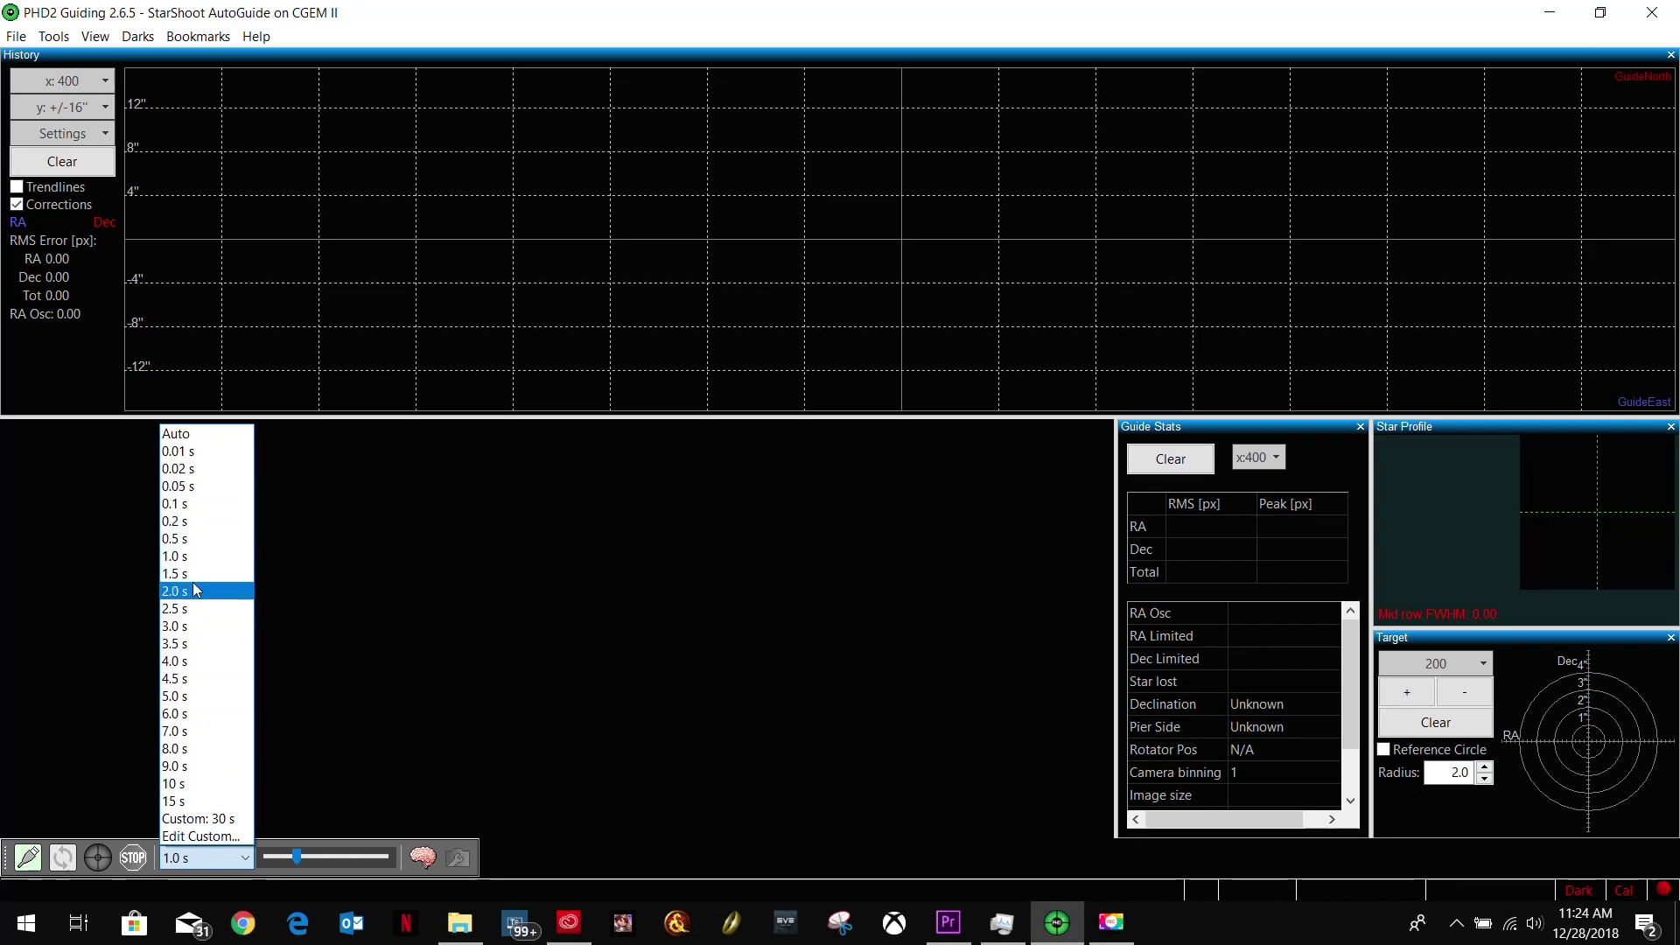
click(200, 538)
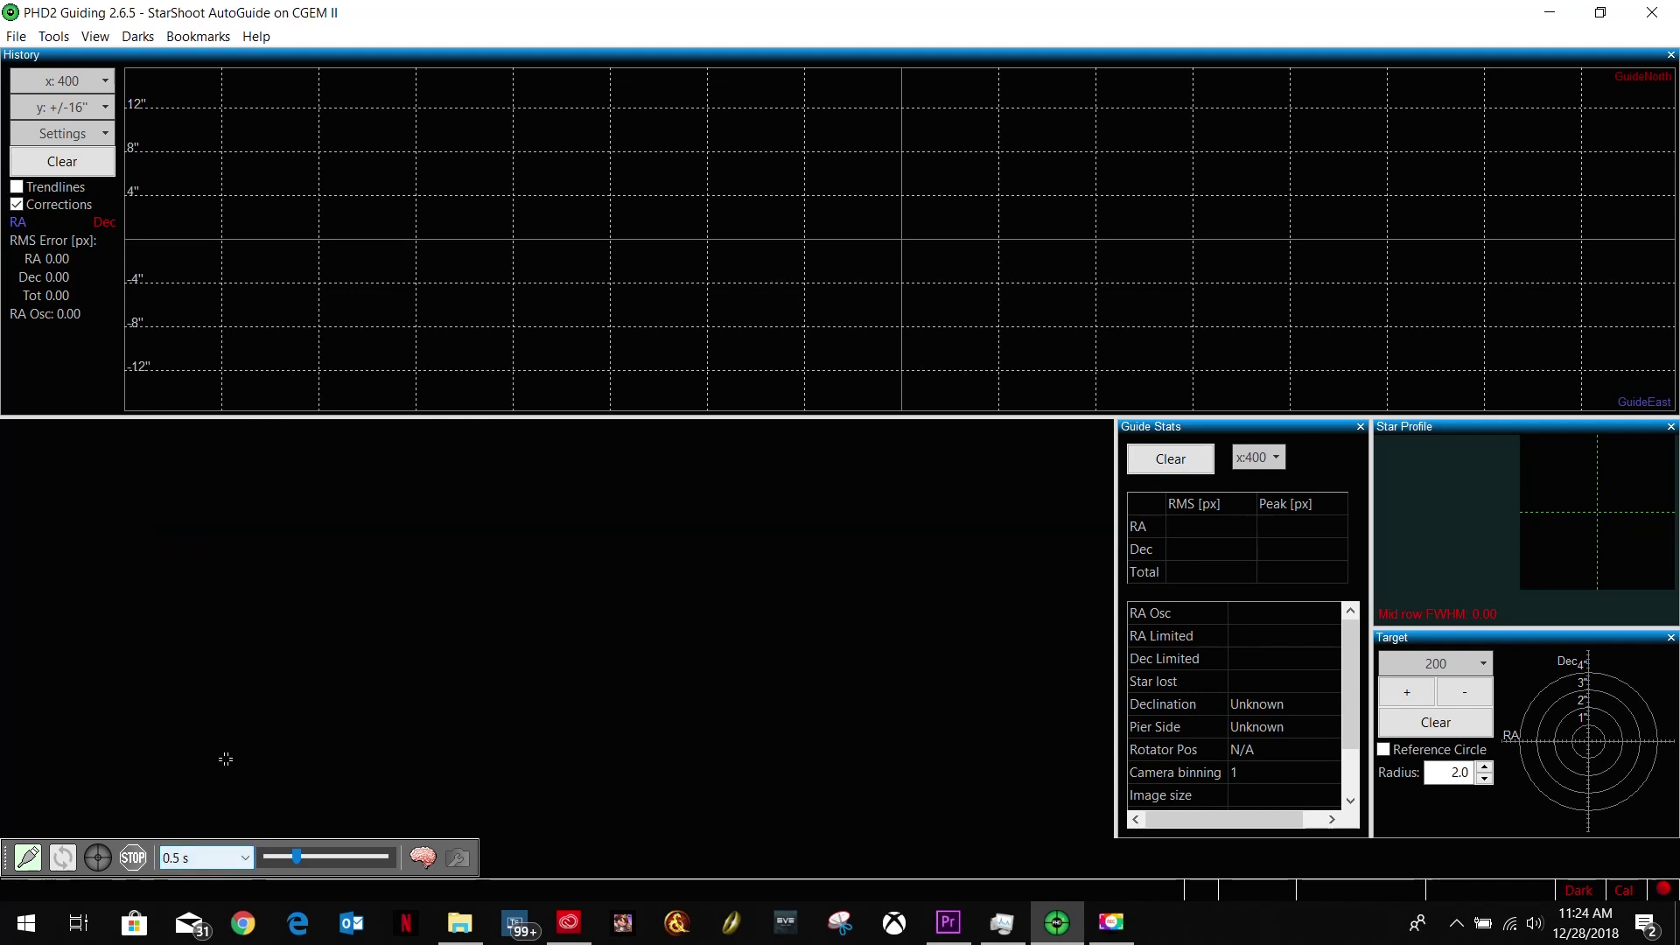
click(230, 857)
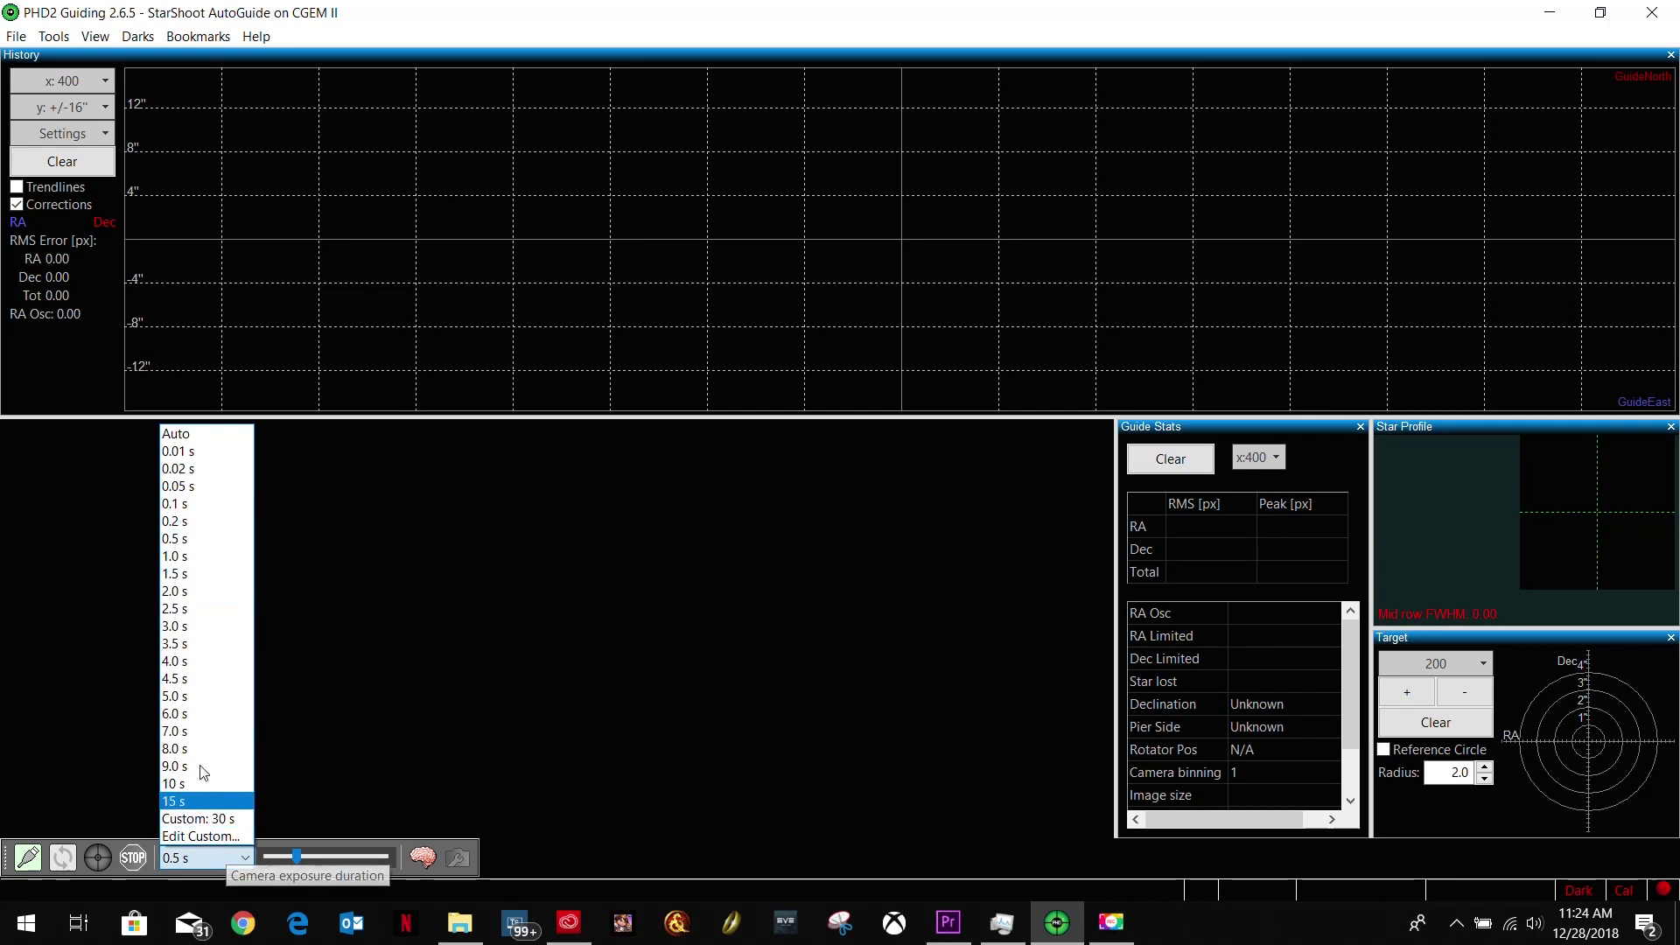
click(192, 626)
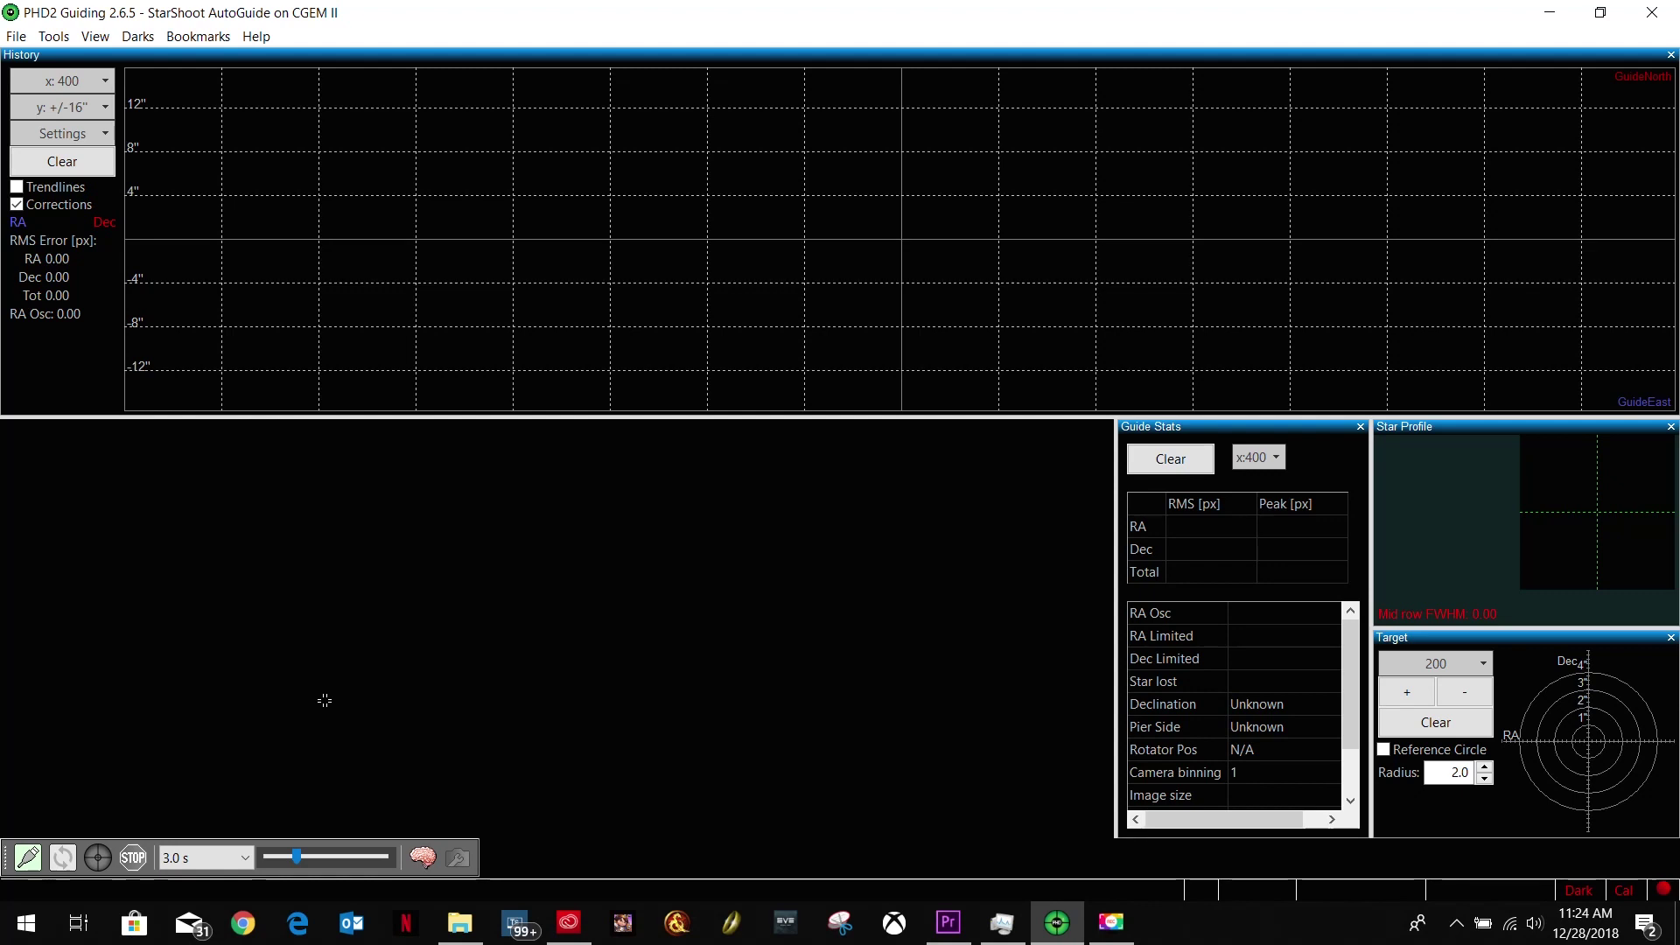
click(245, 858)
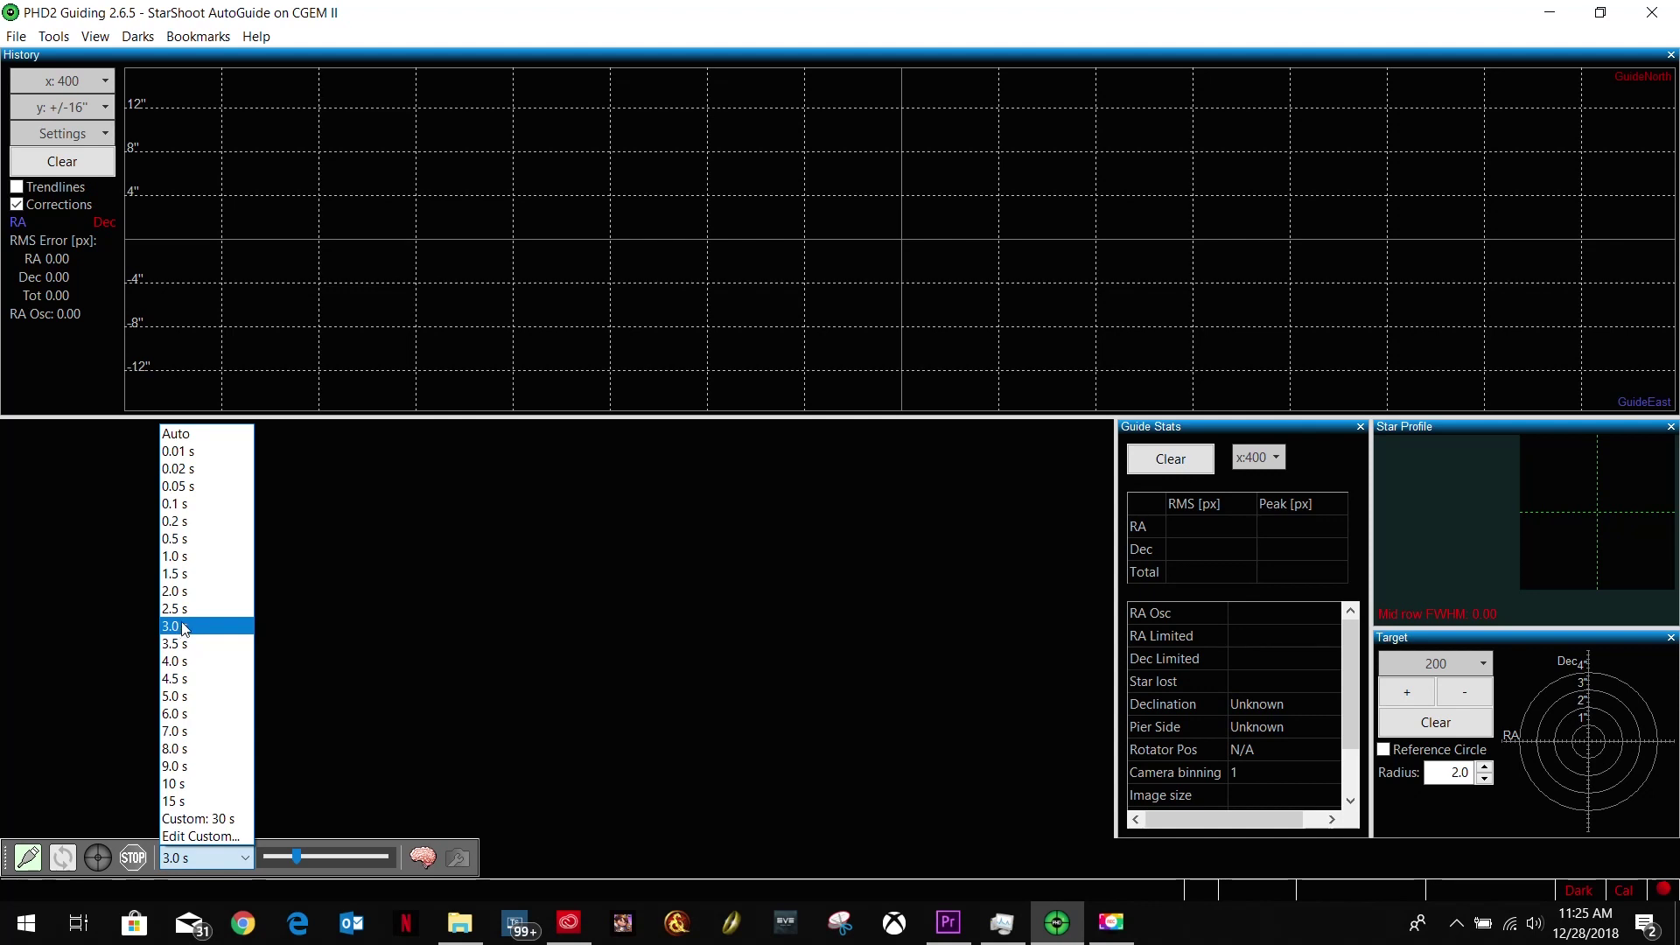
click(196, 574)
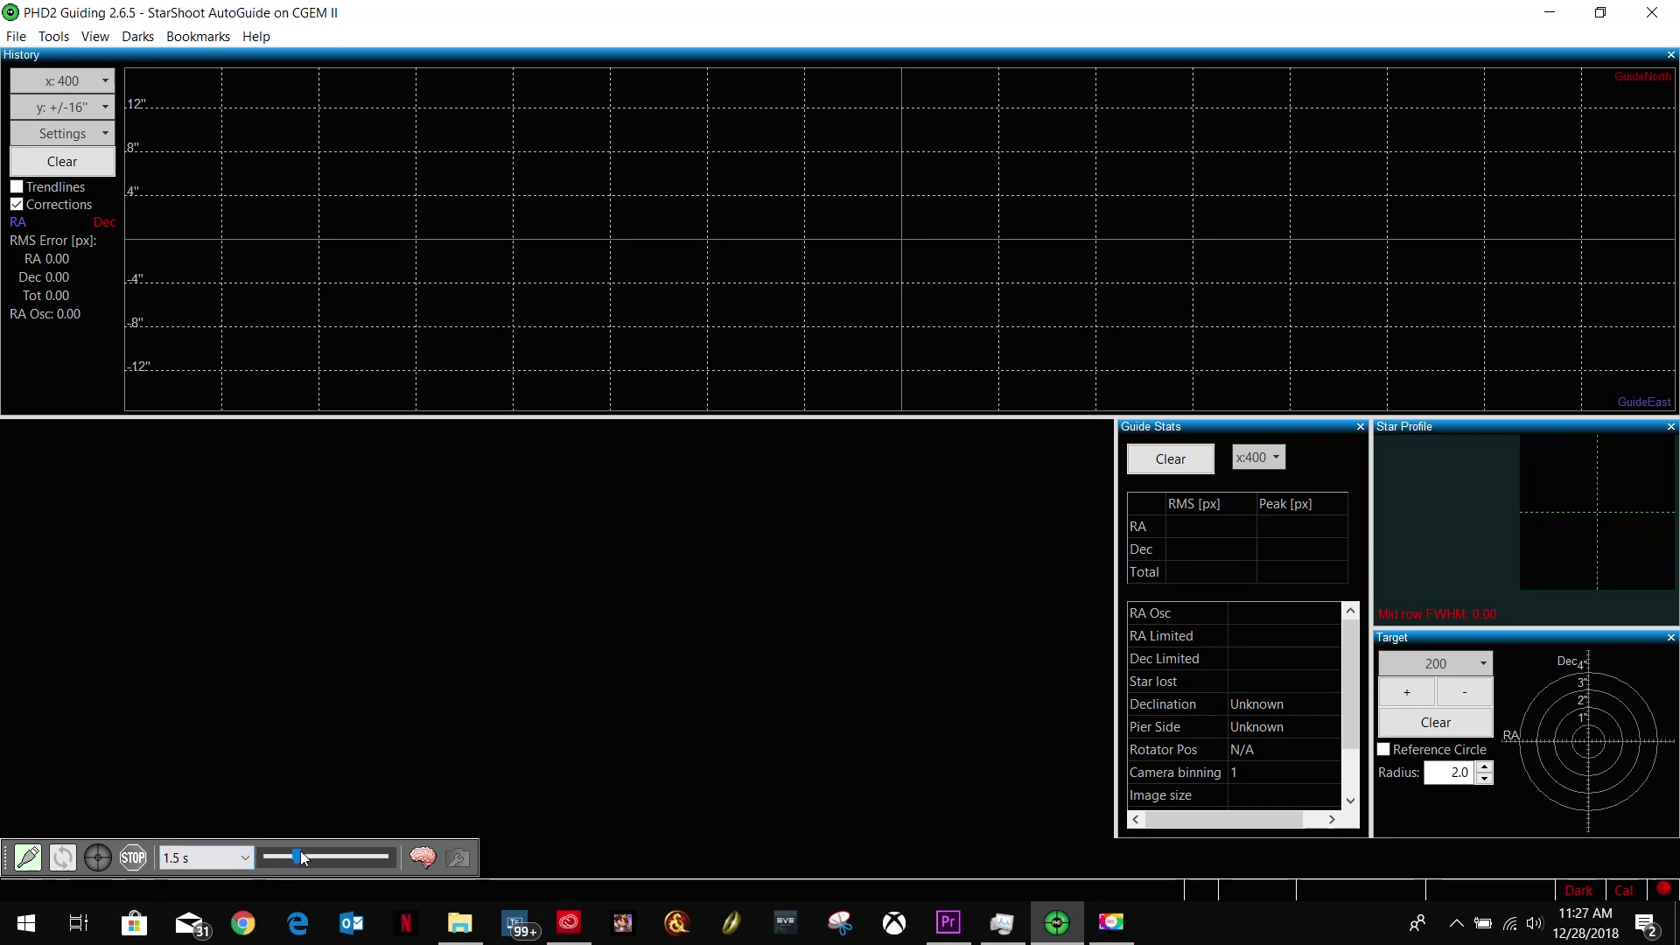
- Open the equipment connection settings and look through the supported cameras, keeping StarShoot Autoguider
click(29, 859)
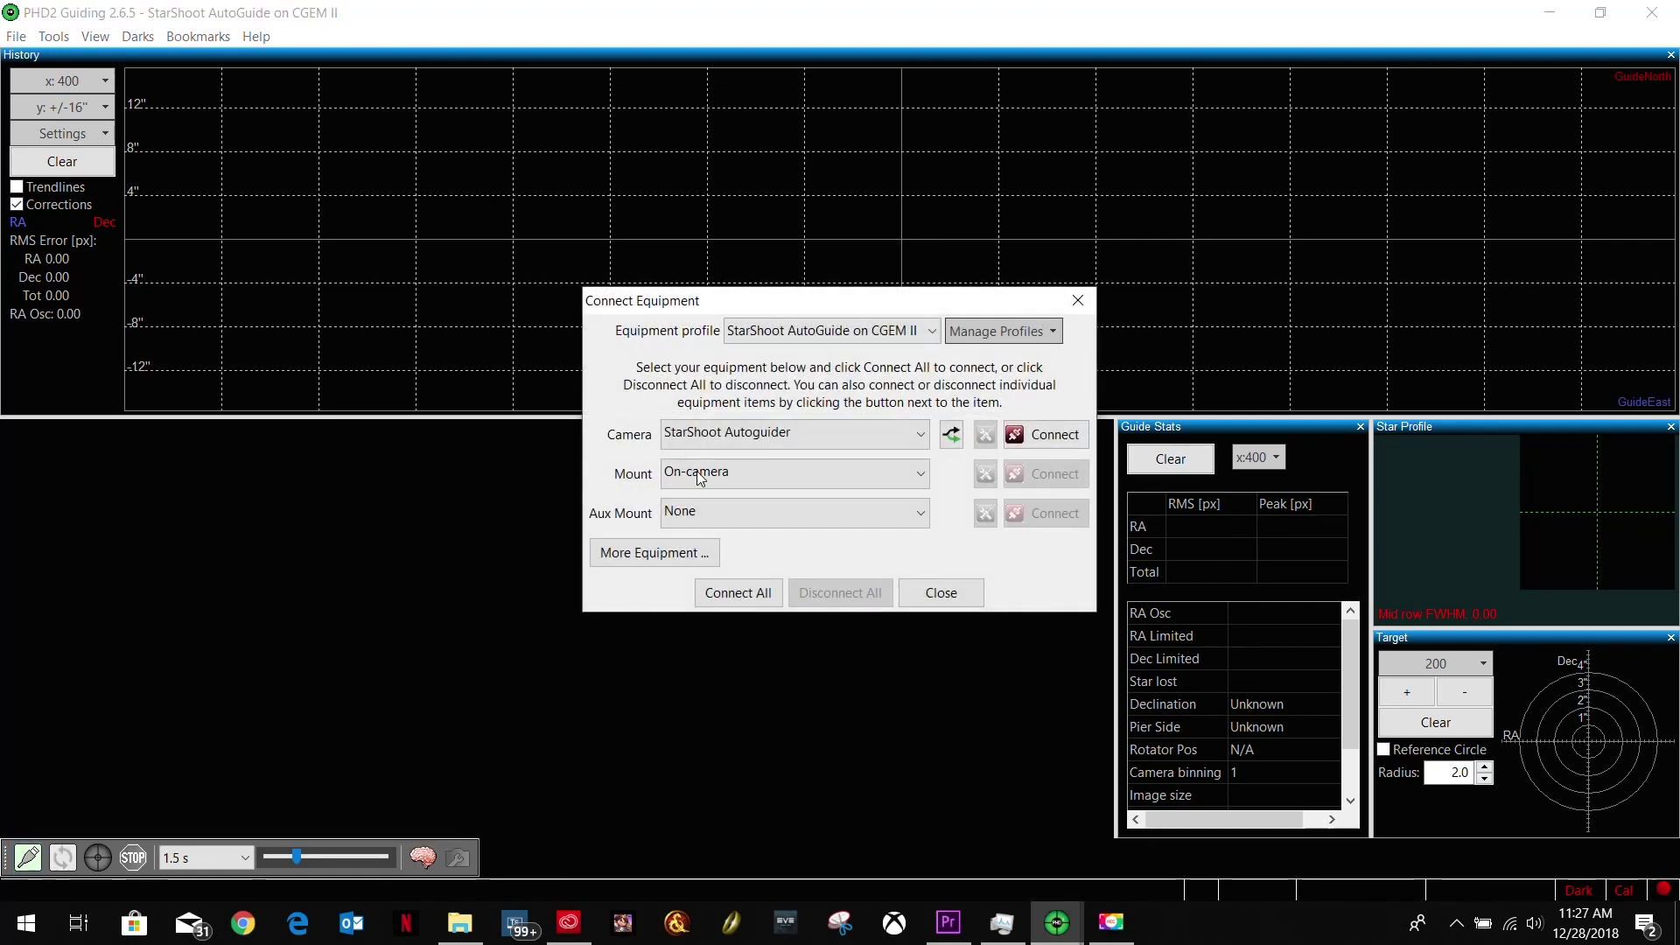
click(921, 435)
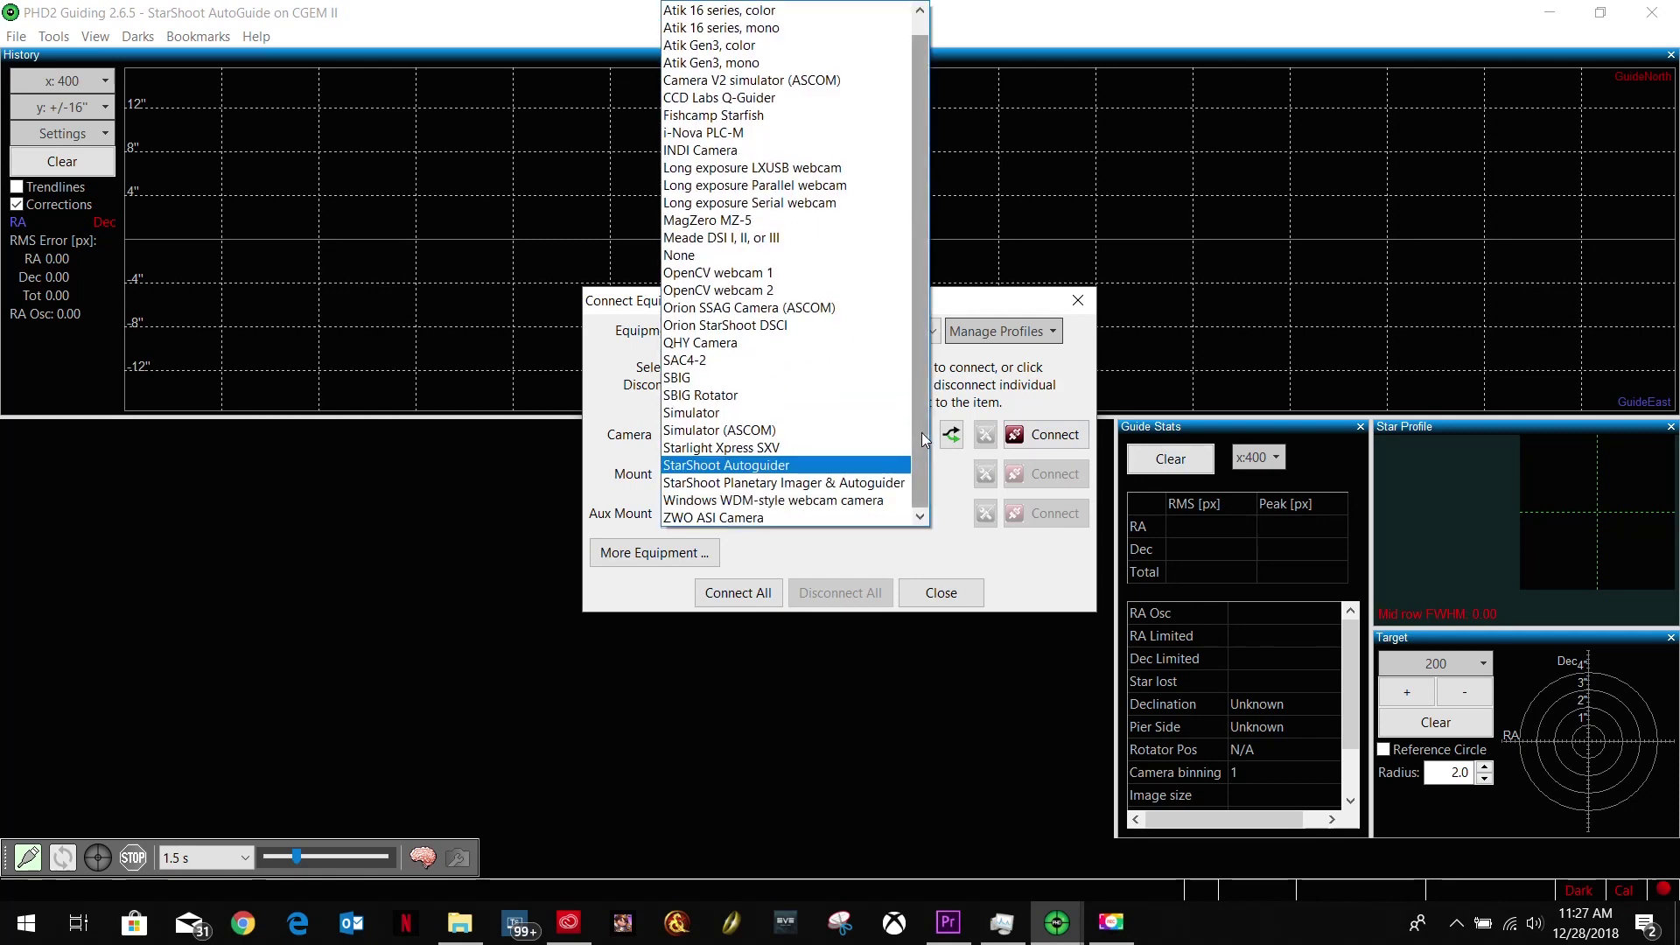
click(625, 393)
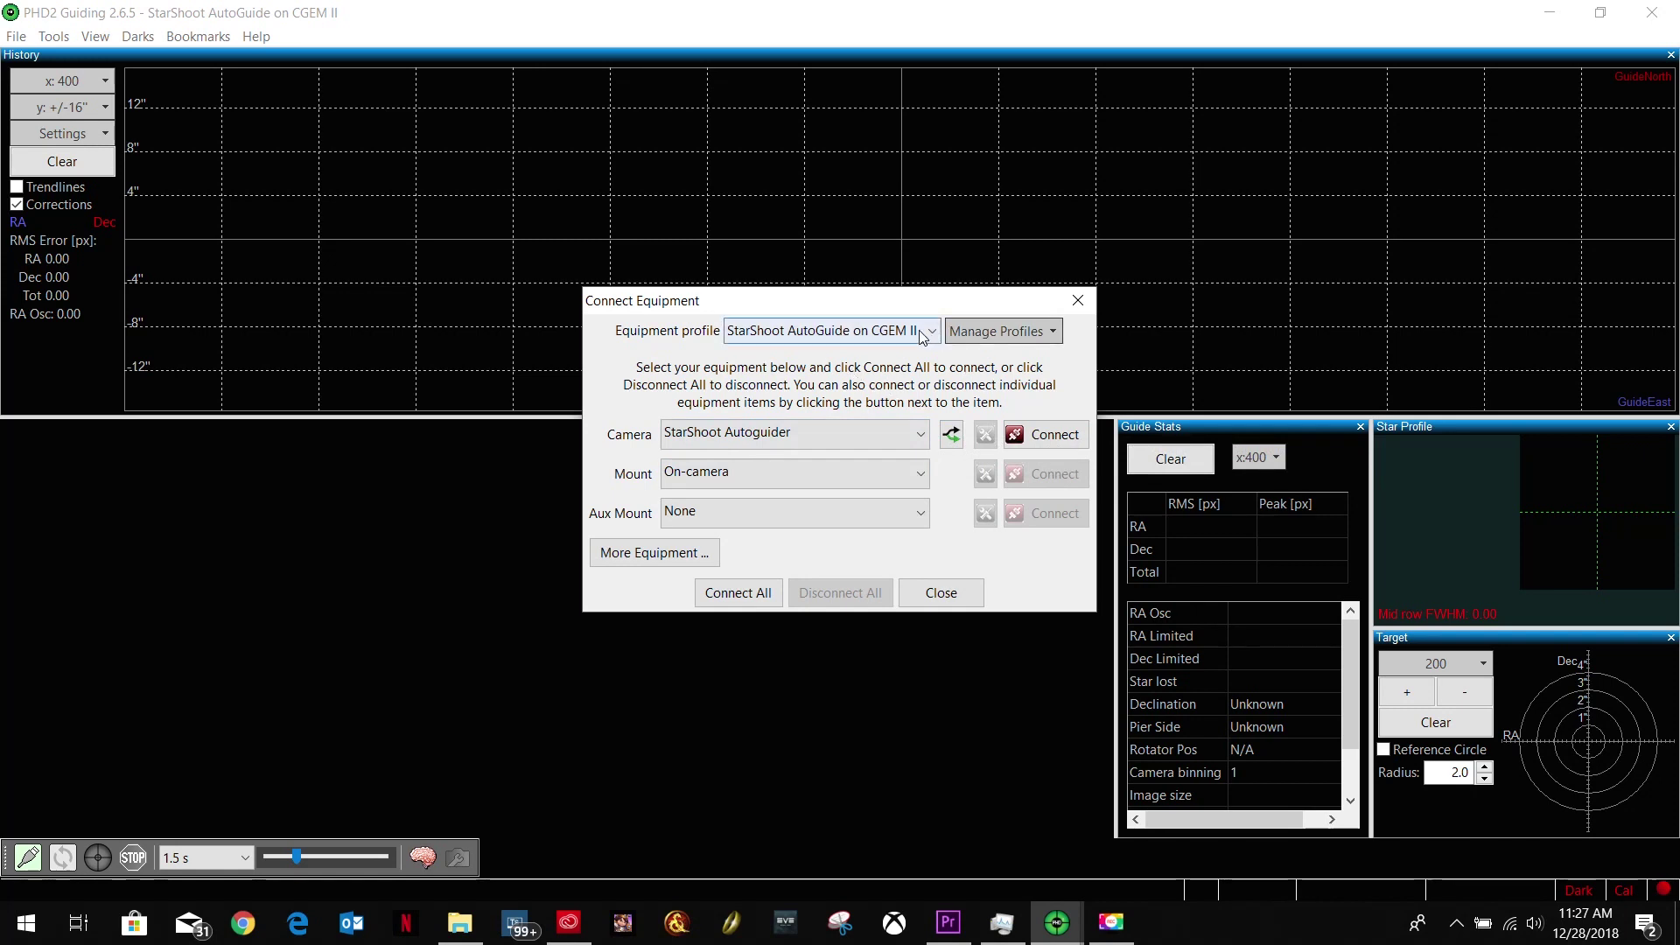
- Start a new equipment profile with the wizard, choosing StarShoot Autoguider as the guide camera and answering that it is not connected
click(1050, 336)
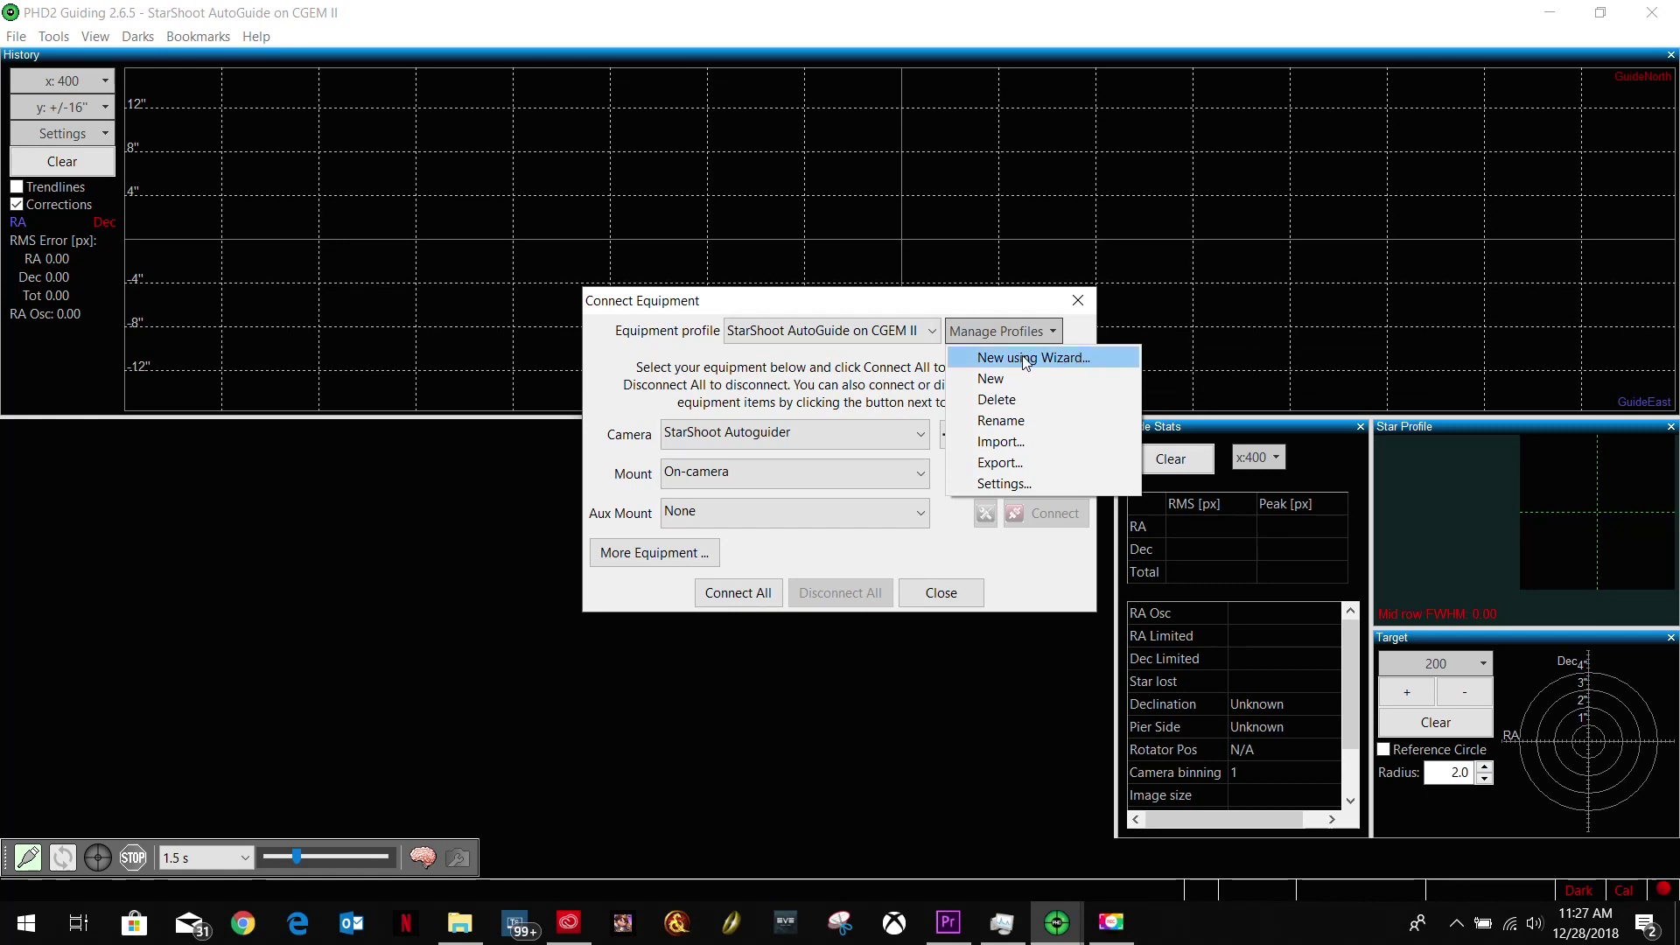
click(1027, 359)
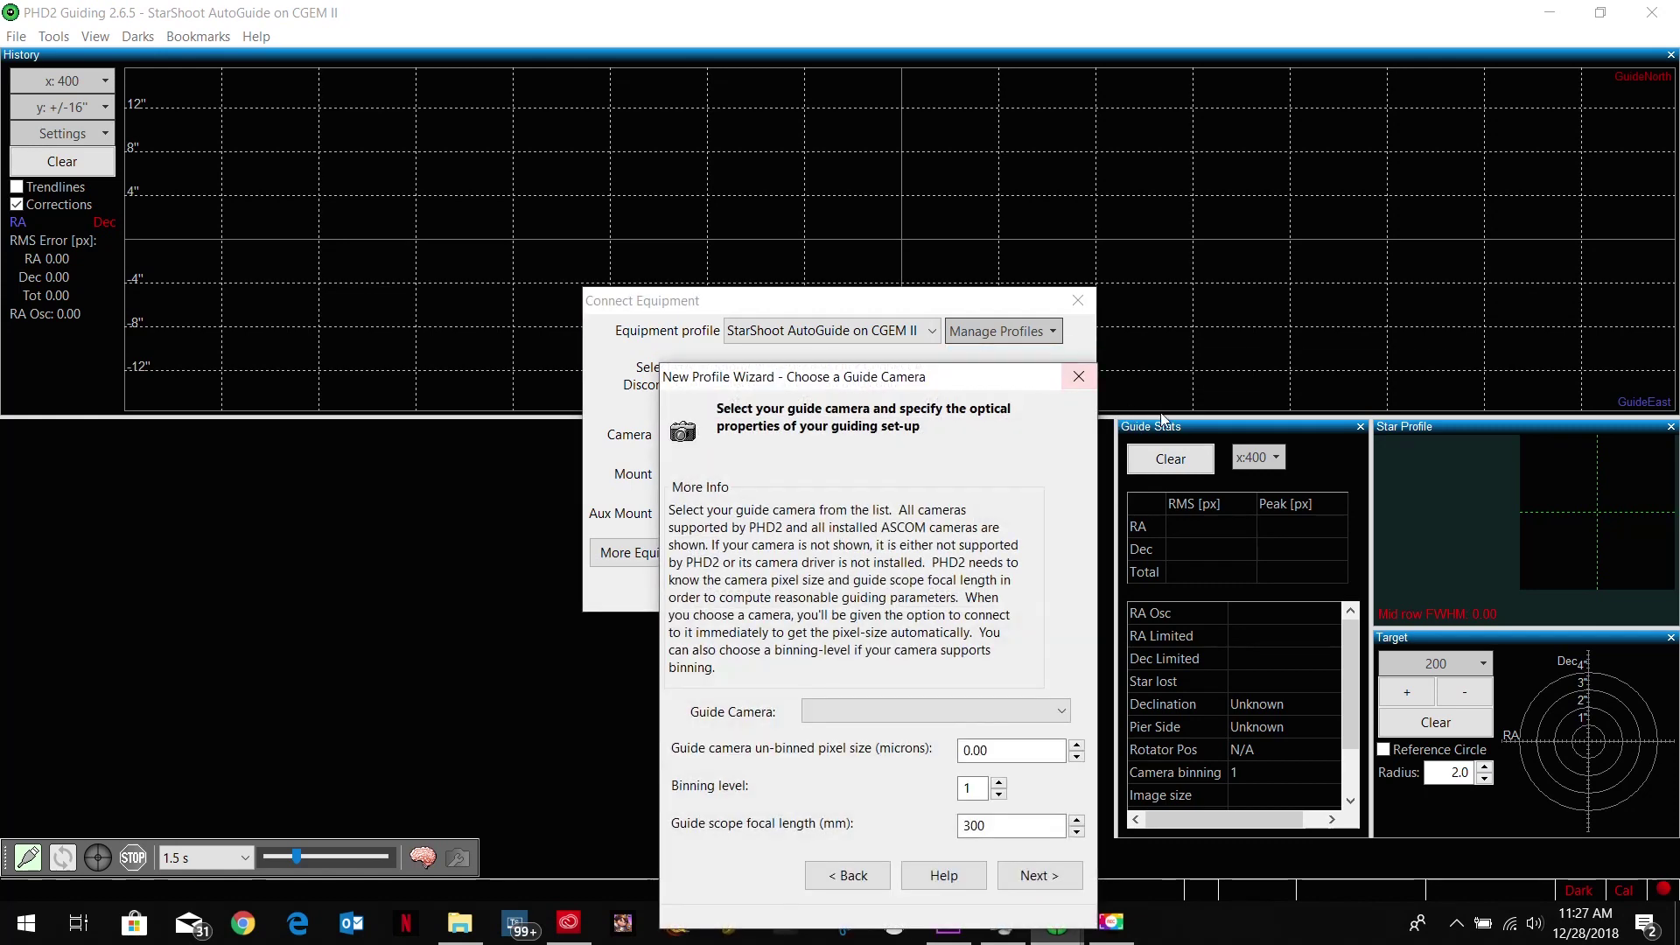
click(981, 723)
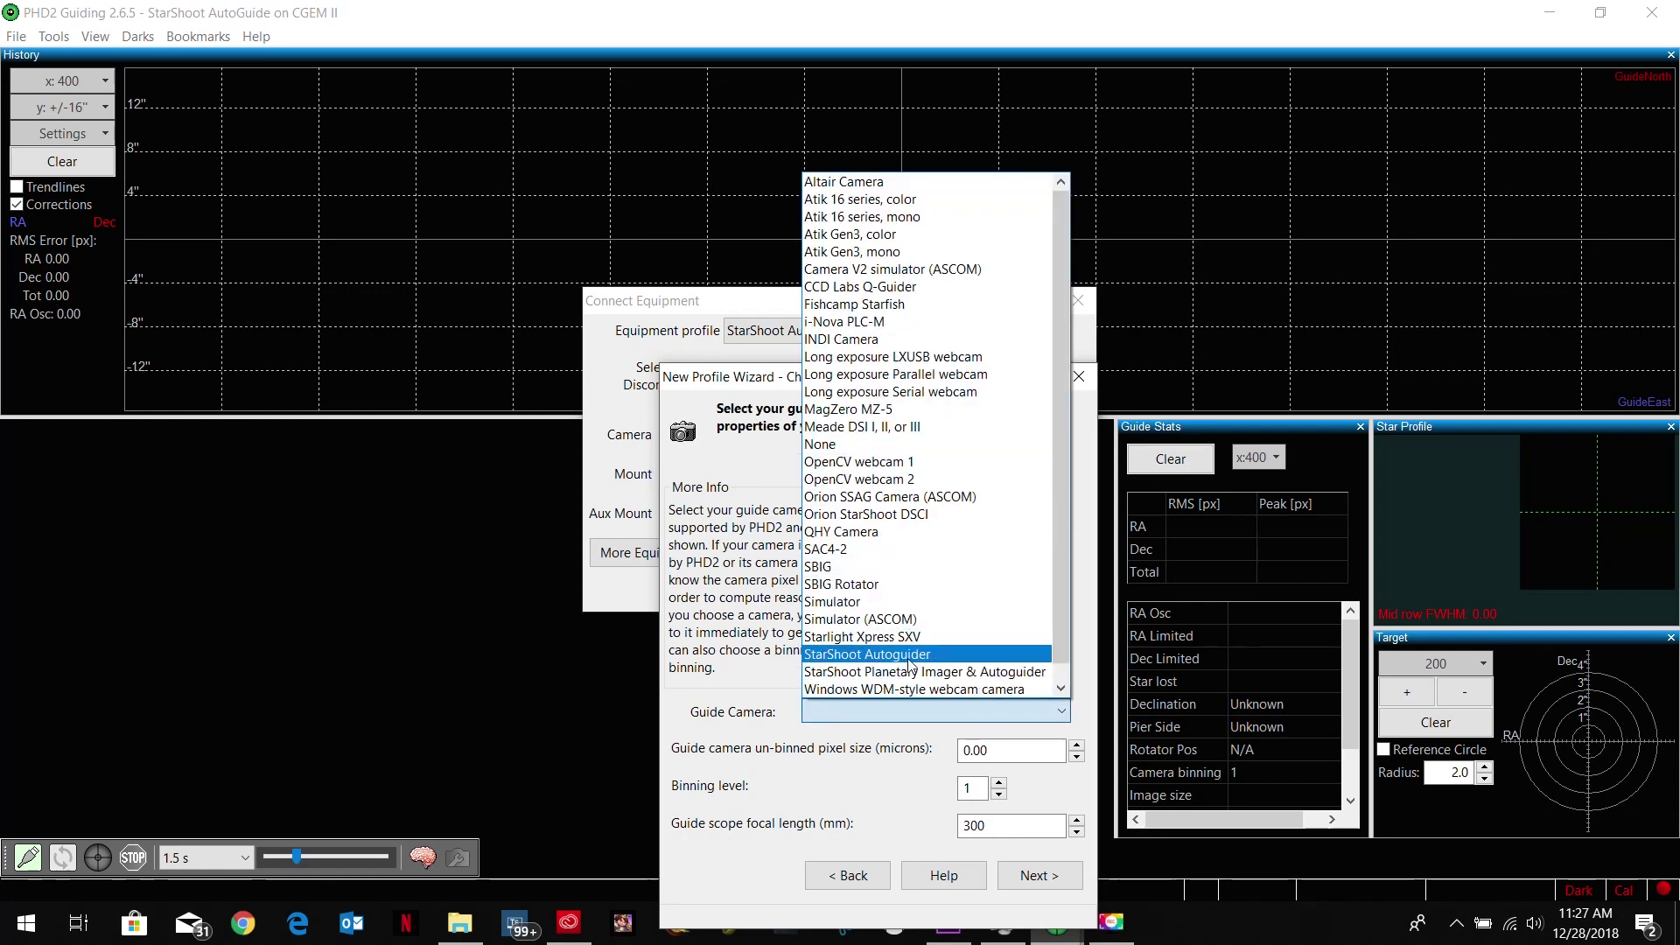
click(910, 665)
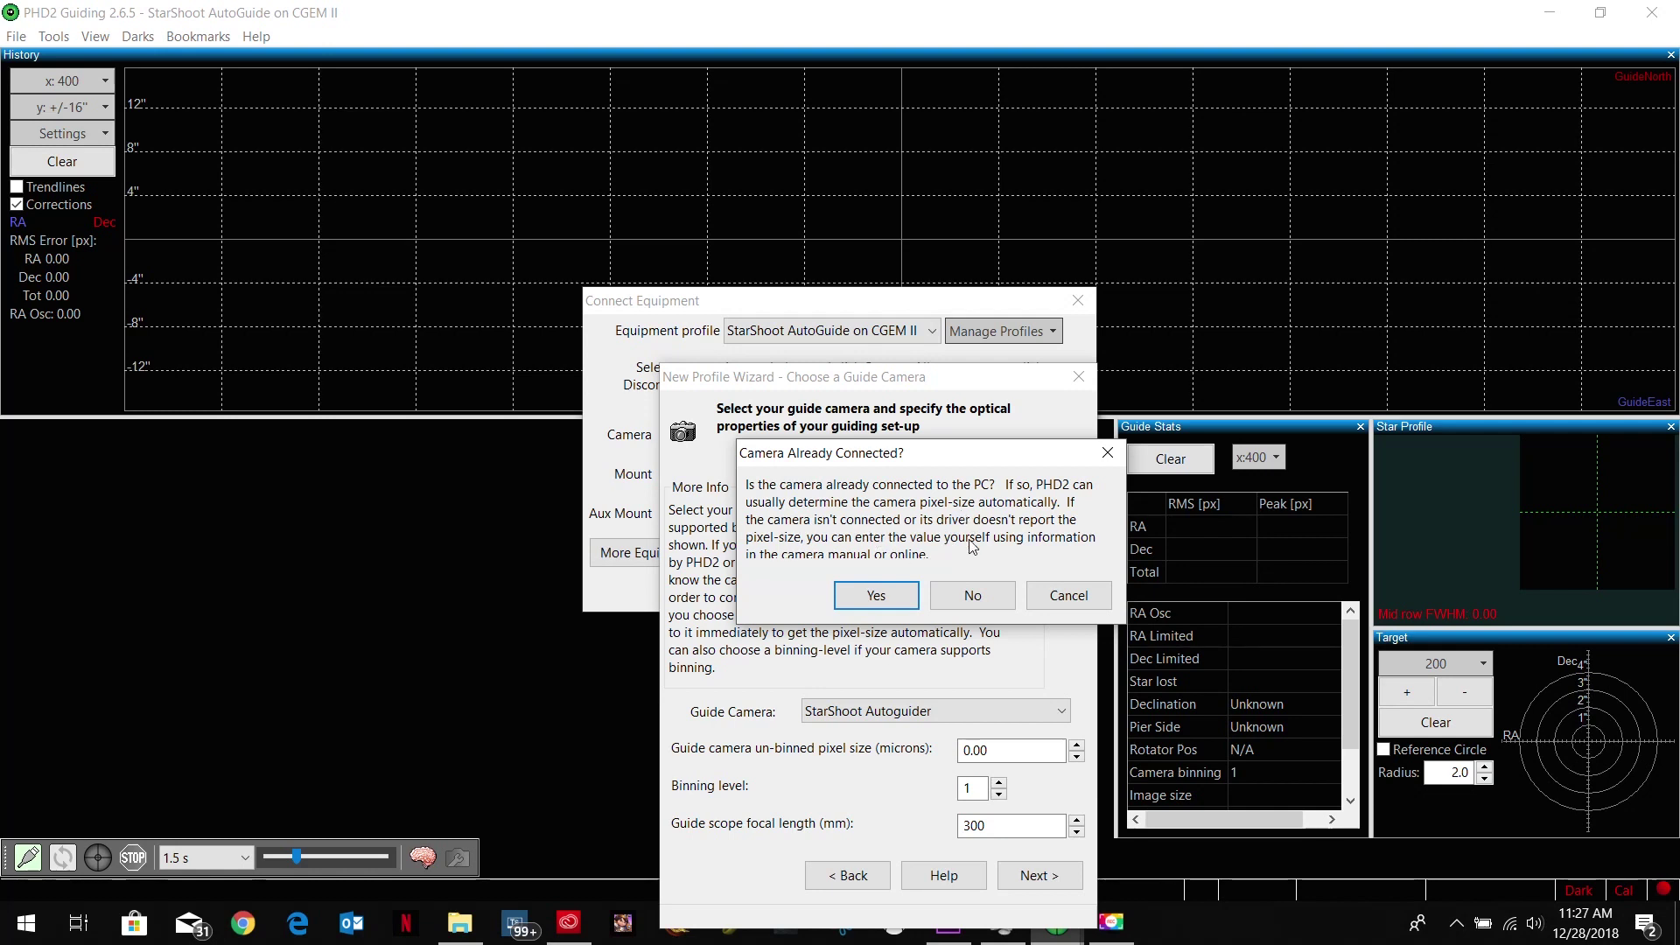
click(996, 602)
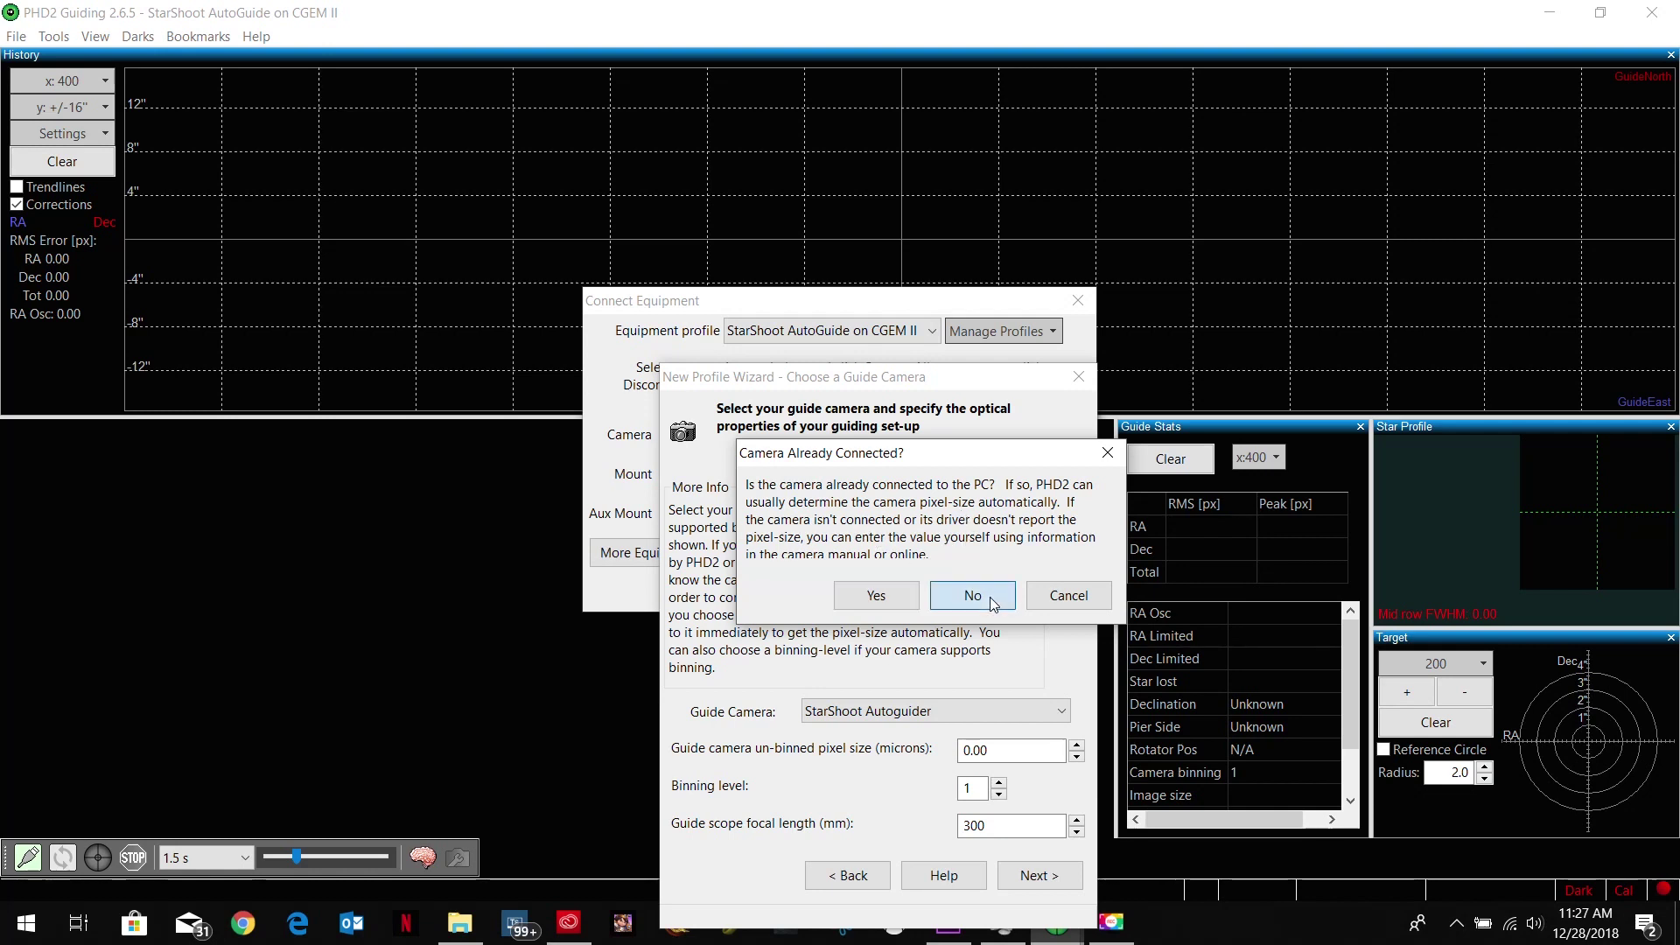
- Set the guide scope focal length to 162 mm in the profile wizard and proceed to the mount selection
double_click(1016, 756)
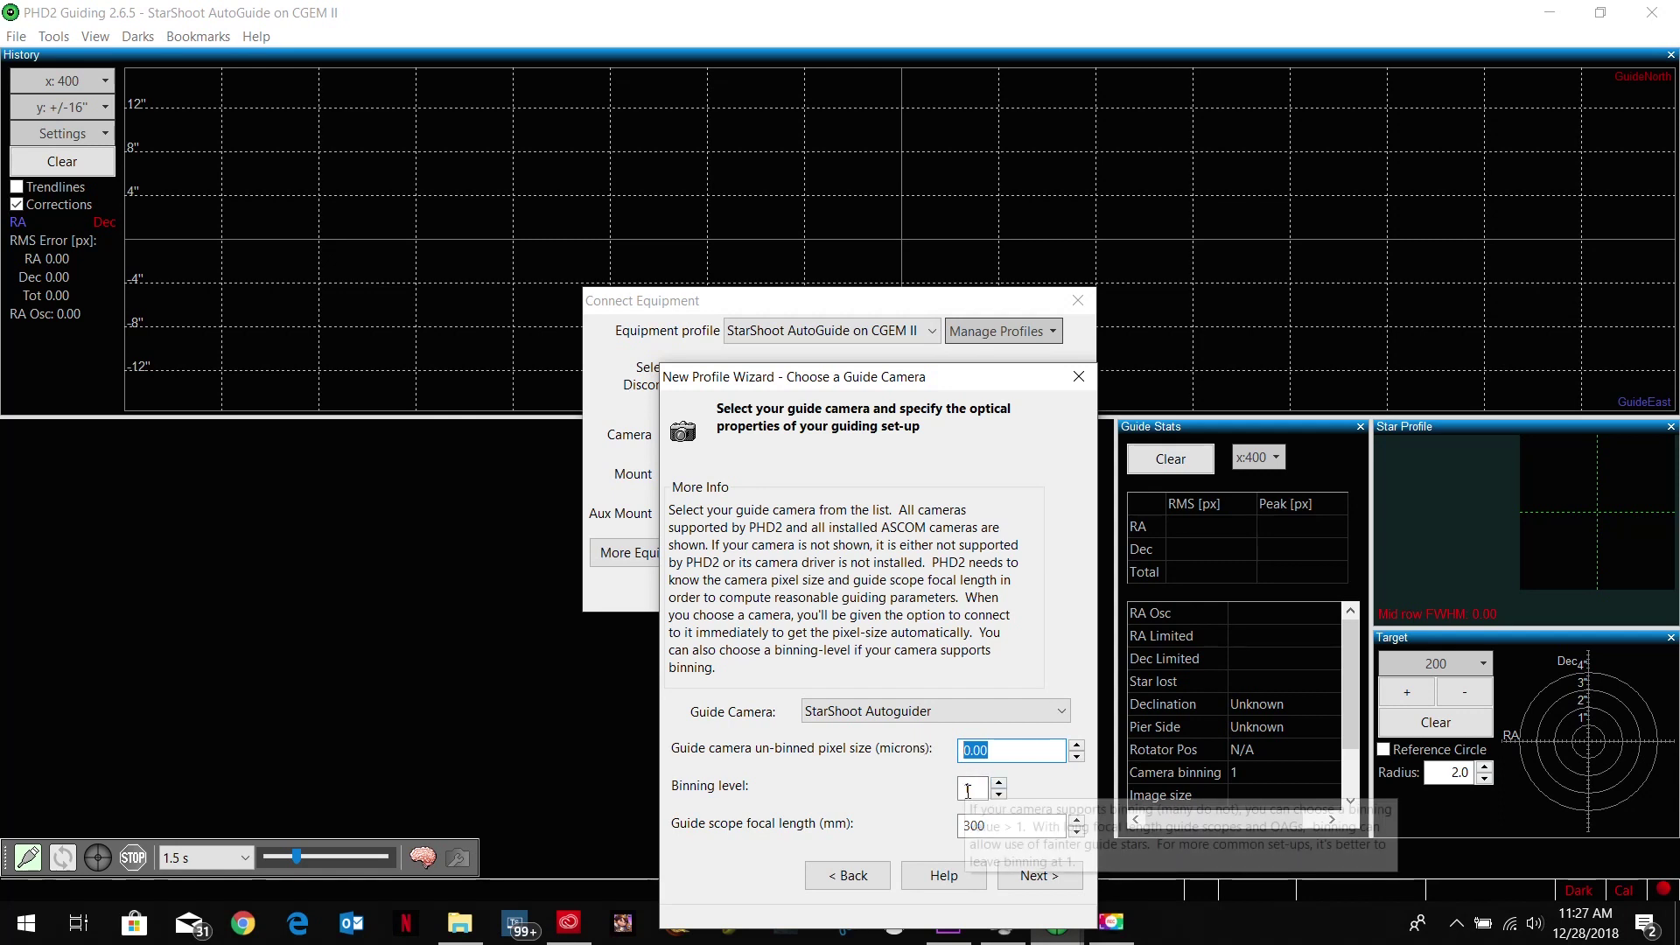
double_click(1030, 830)
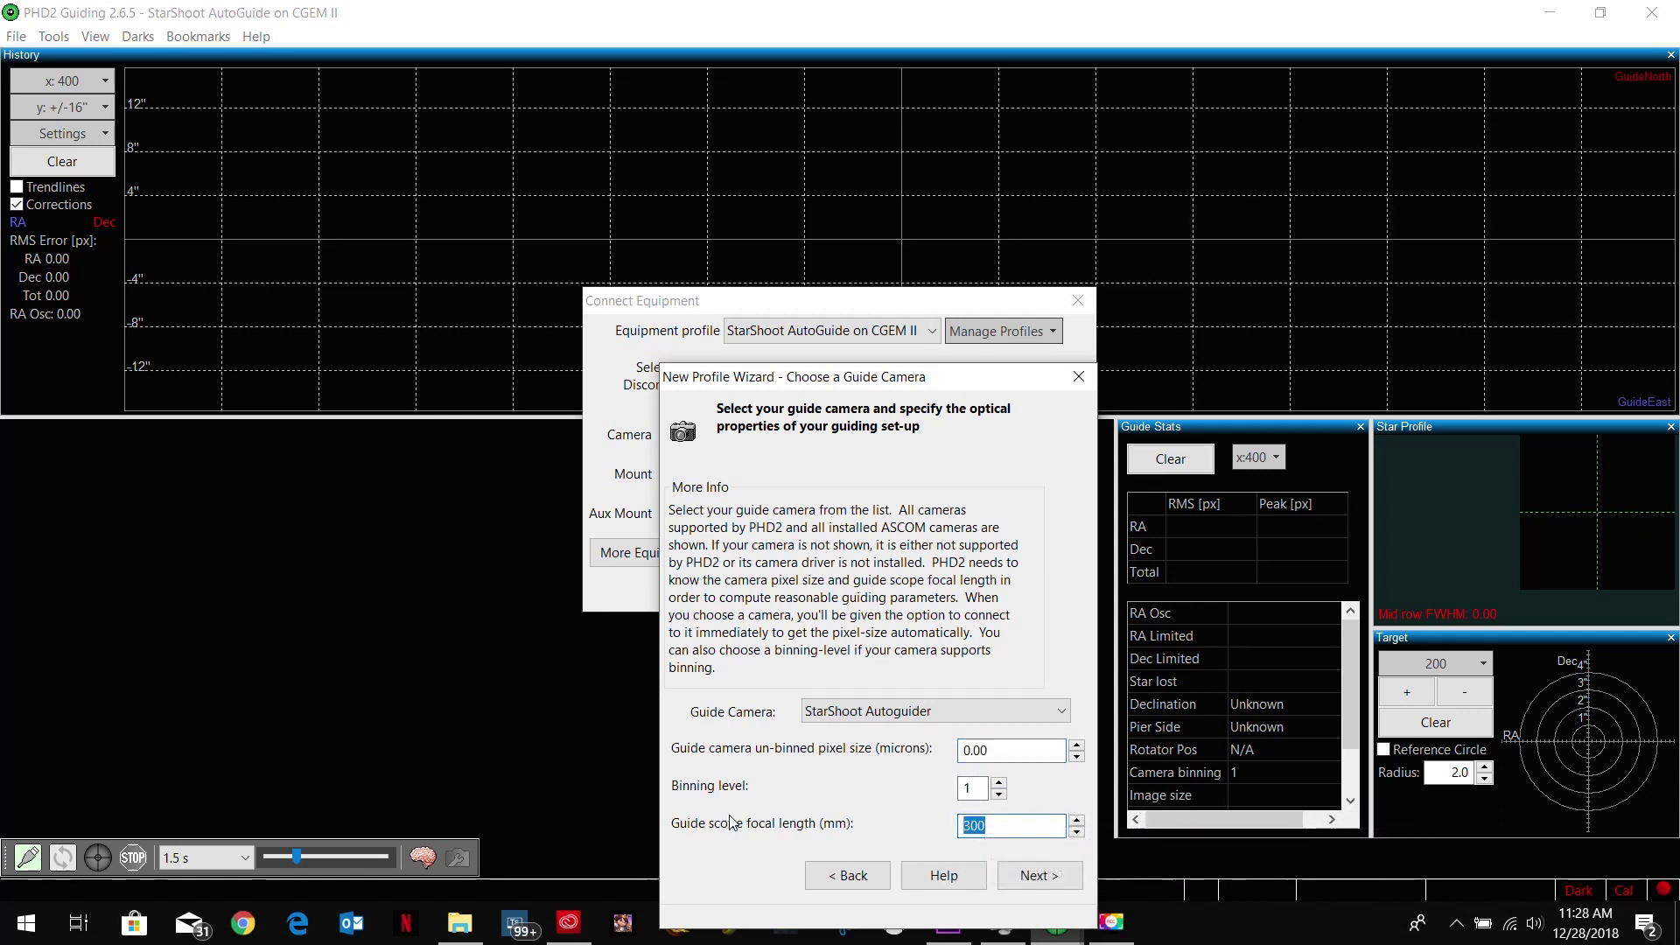
text(162)
key(Return)
- Choose Celestron Telescope Driver (ASCOM) as the mount, answer that it is not connected, and continue with the default guide speed
click(1004, 732)
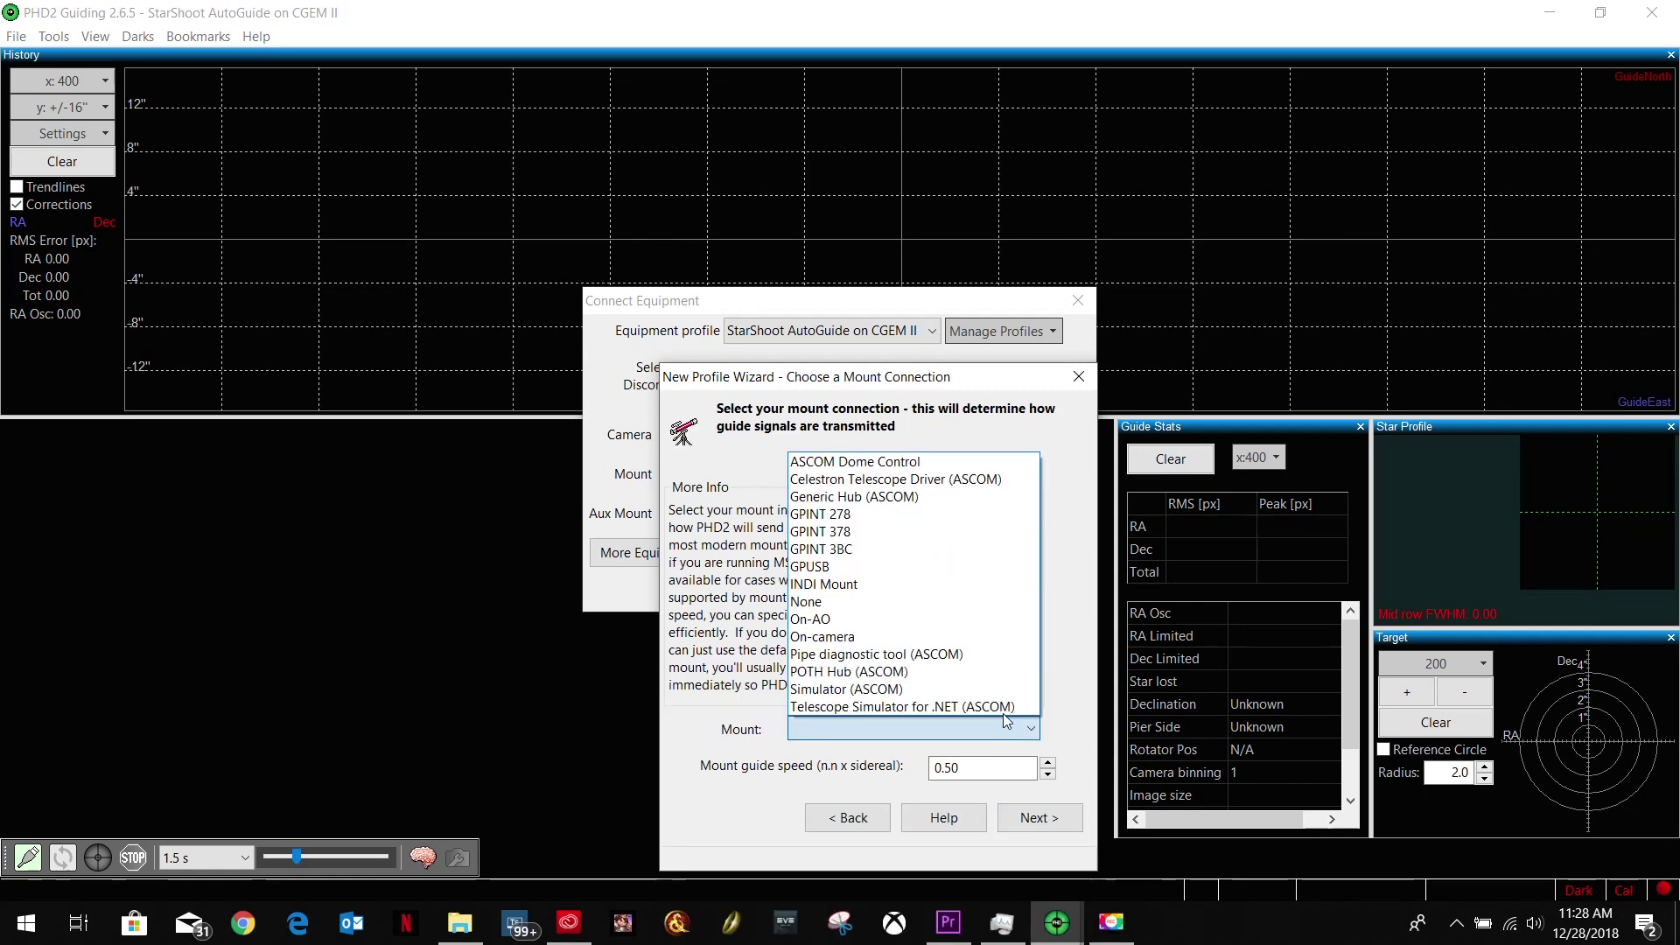
click(934, 480)
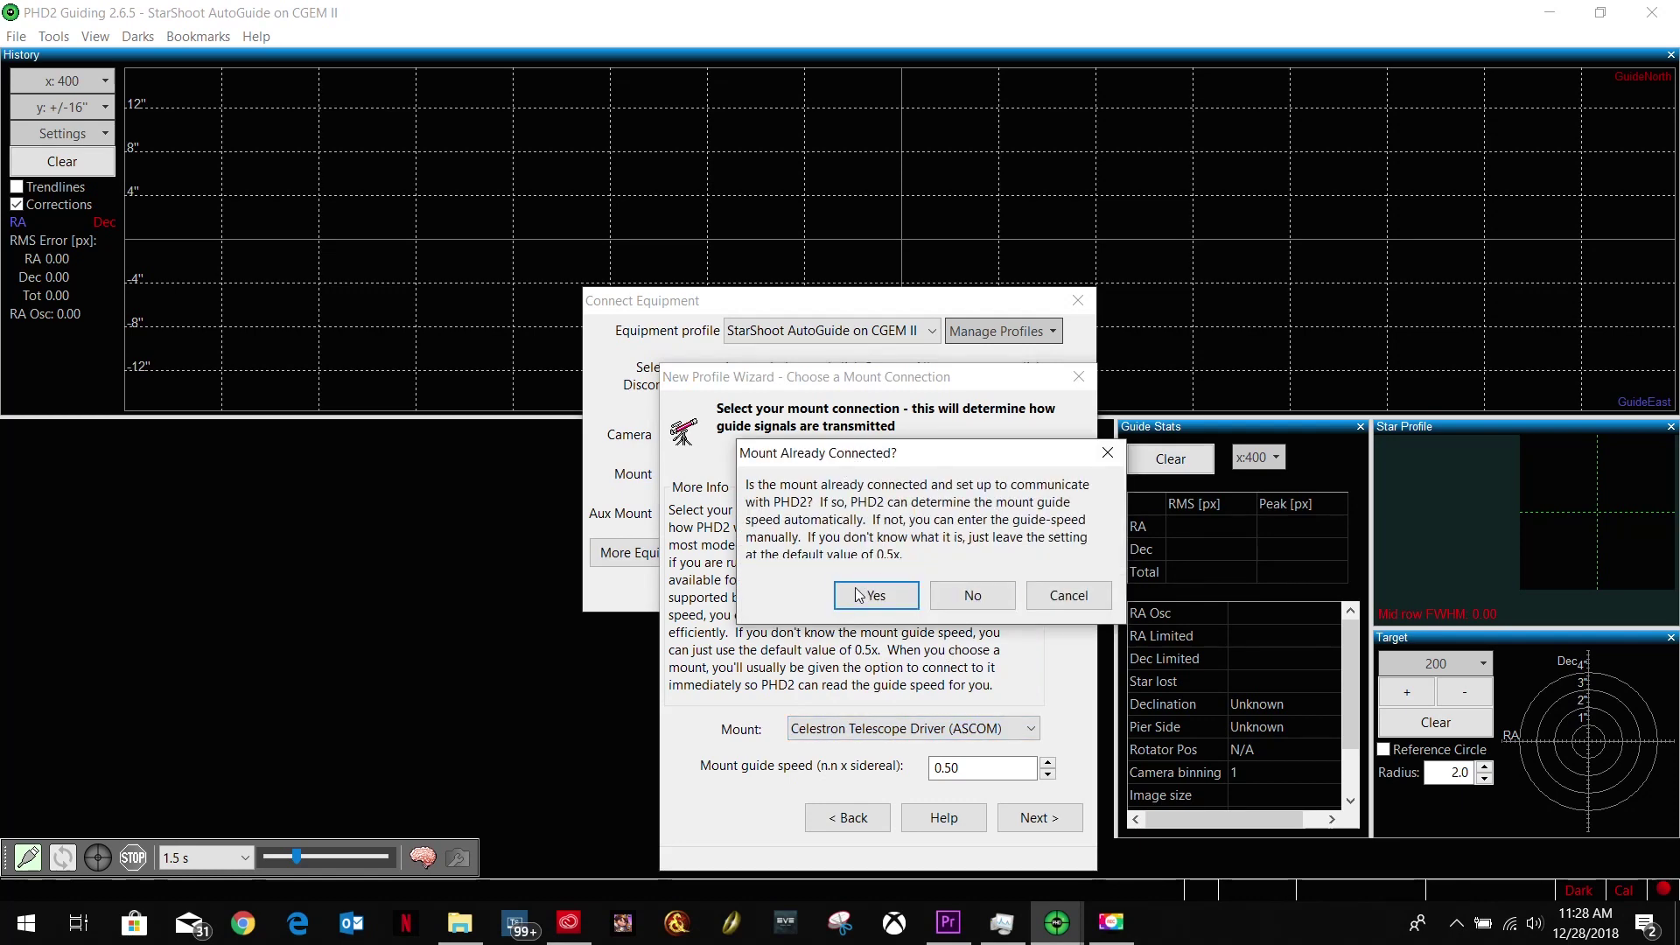
click(973, 596)
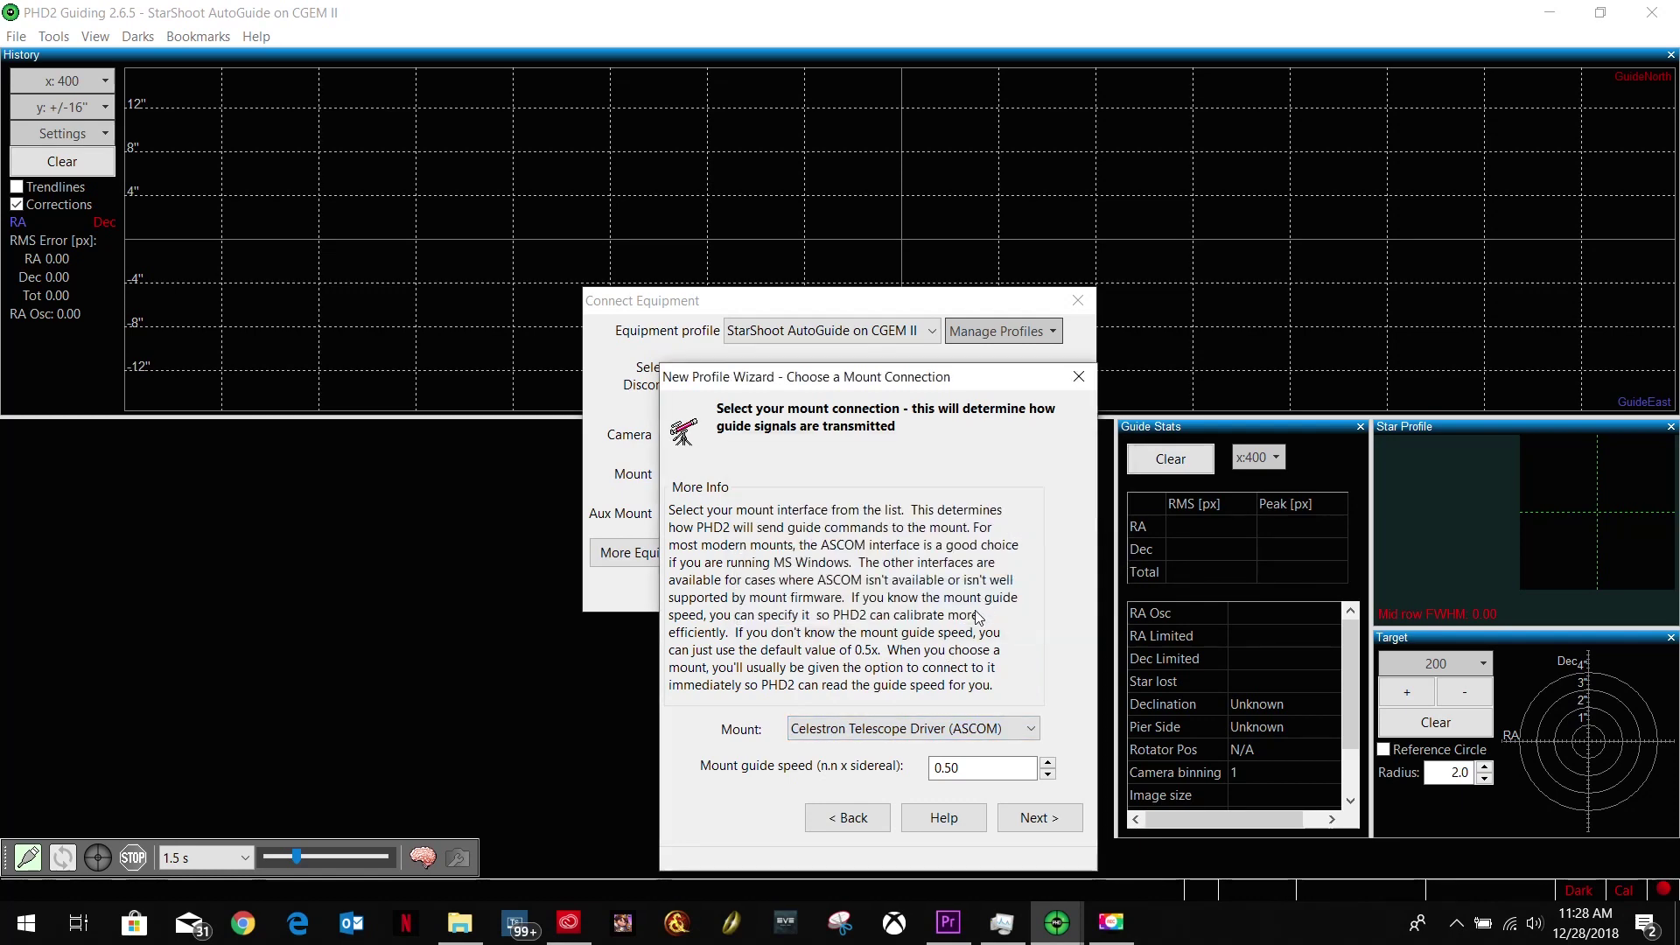
click(1040, 818)
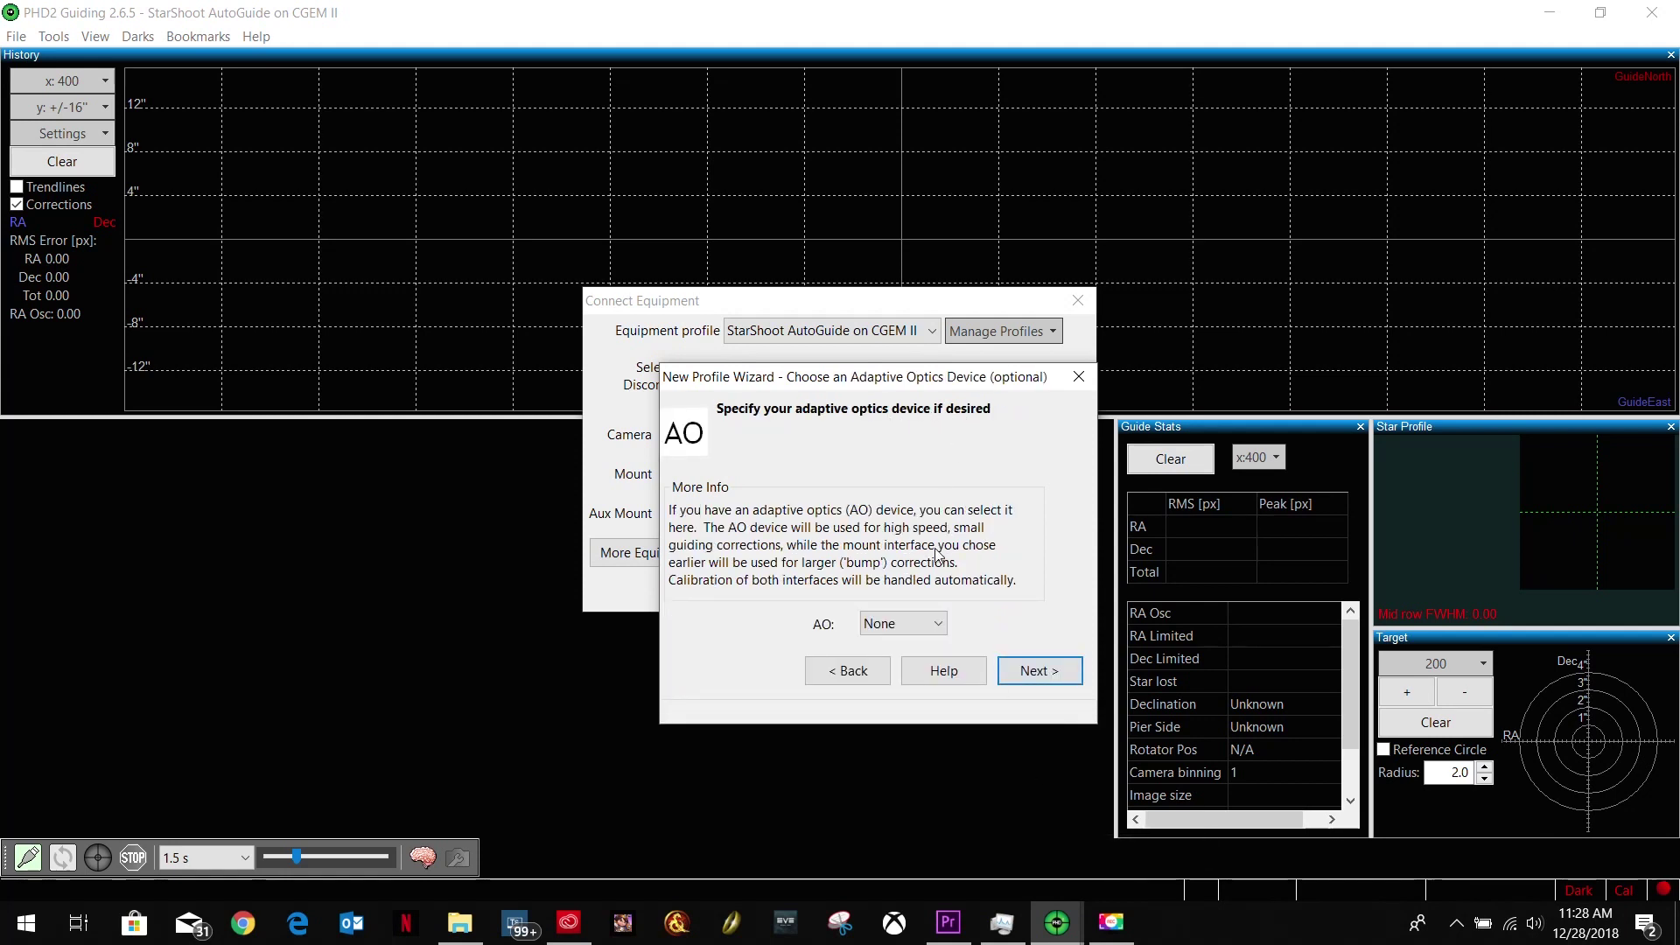
- Leave the adaptive optics device at None, proceed to the profile naming page and cancel the wizard
click(938, 627)
click(937, 627)
click(1039, 670)
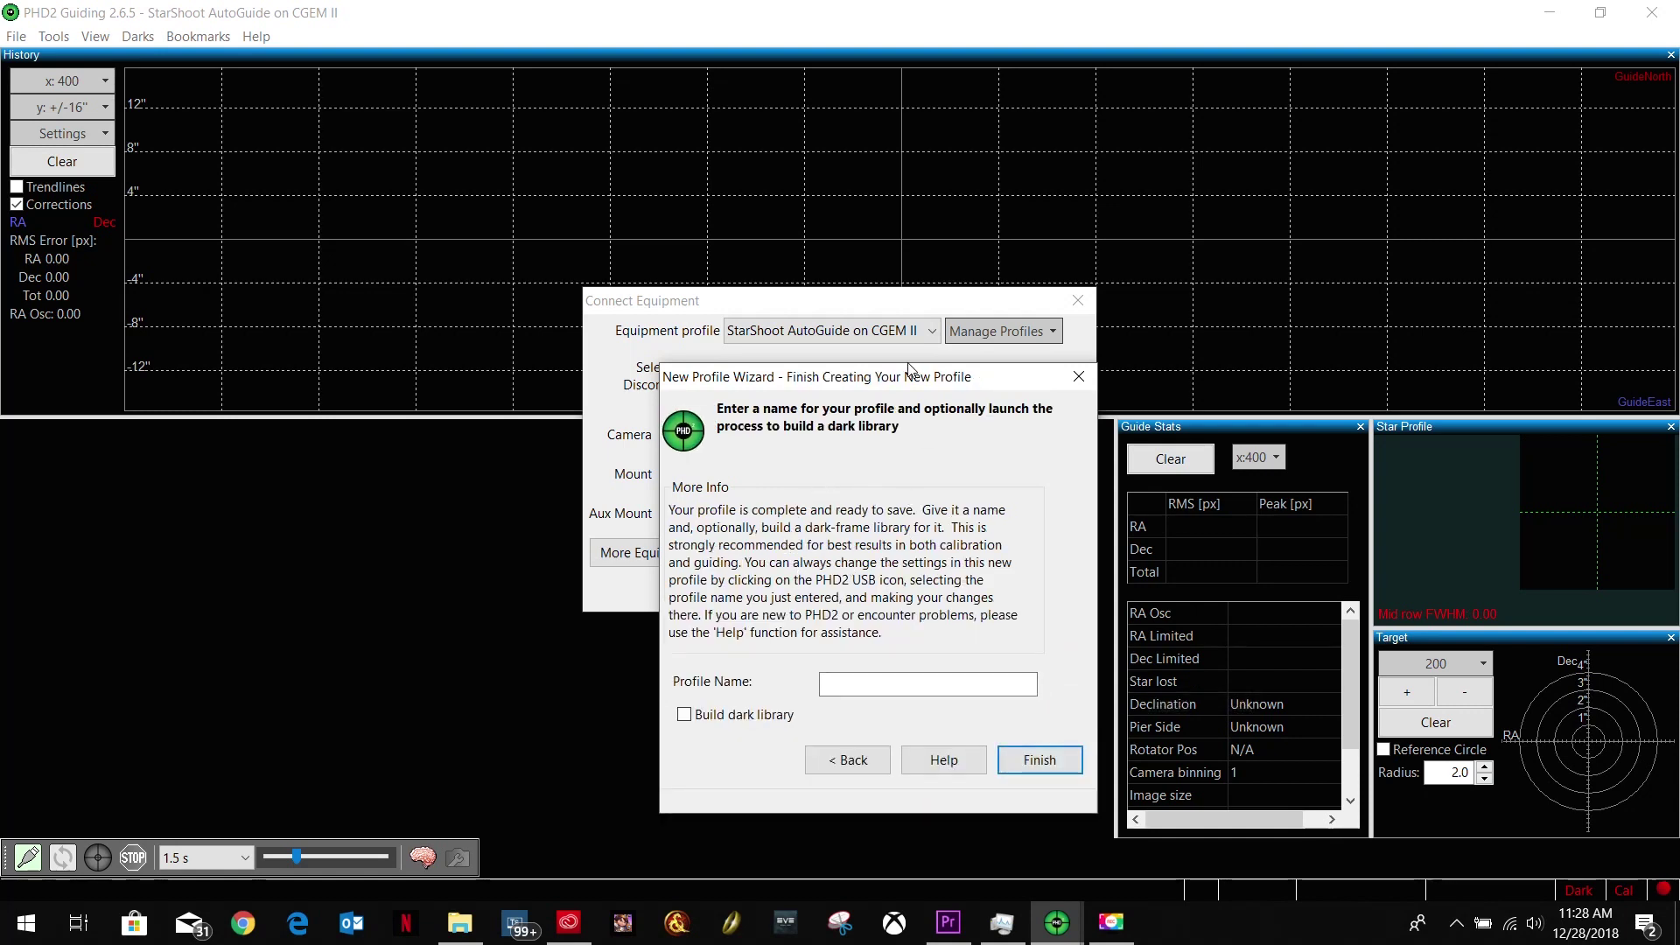
key(Escape)
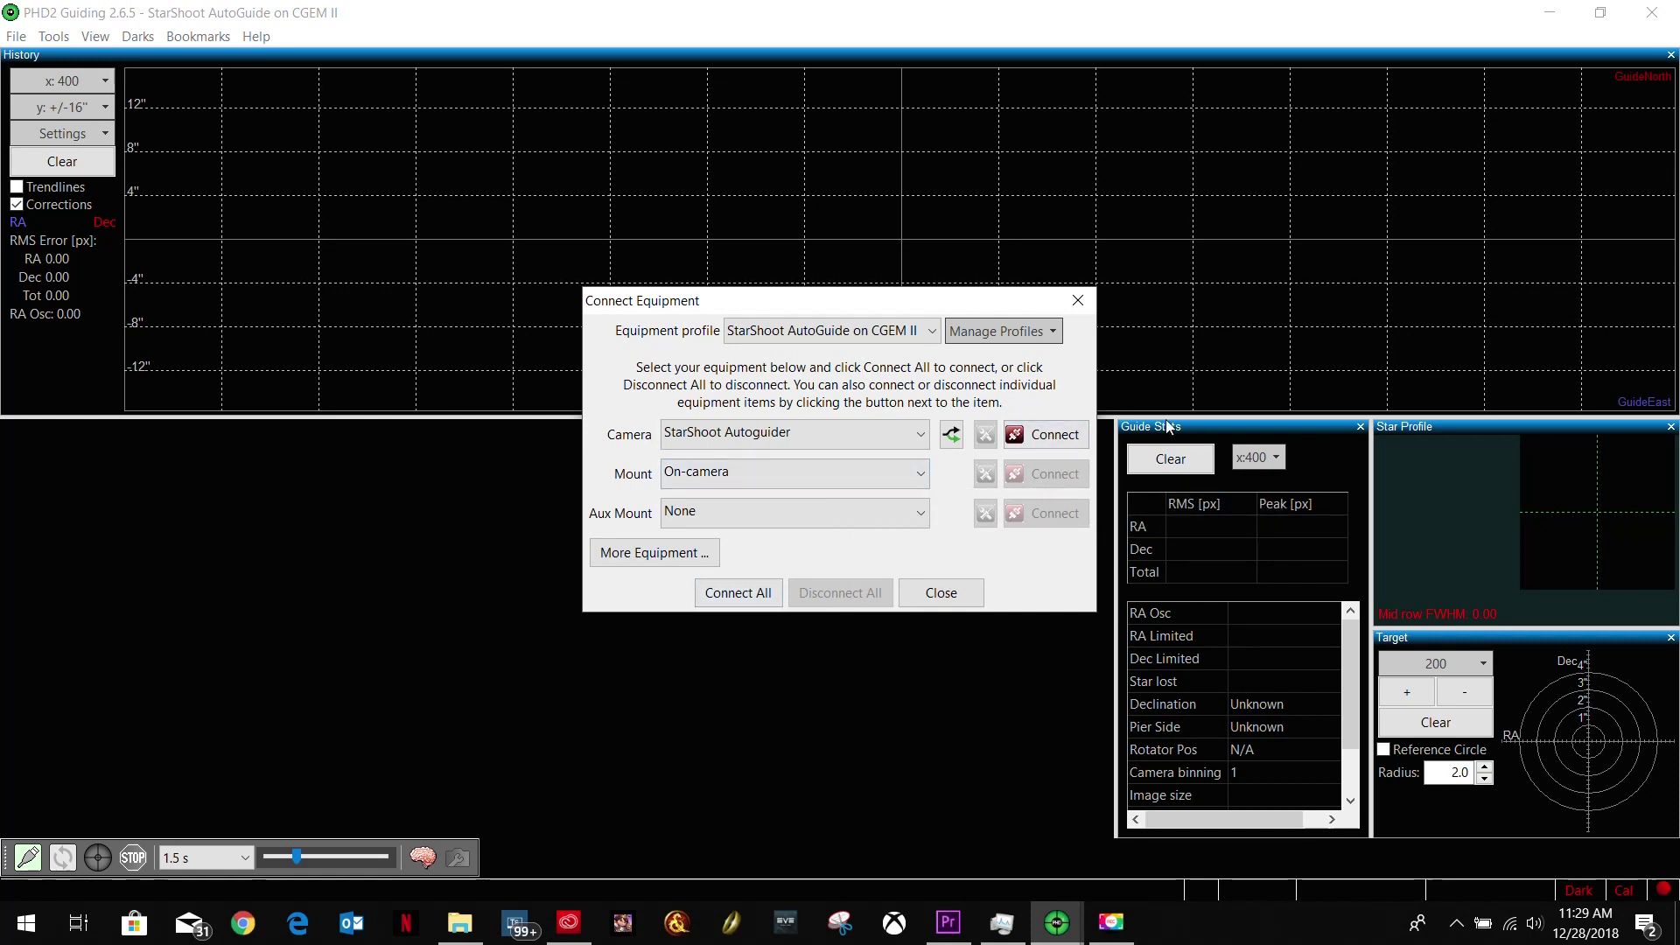
- Examine the connection controls for the StarShoot Autoguider camera and On-camera mount in the equipment connection dialog and close it
click(1065, 434)
click(956, 599)
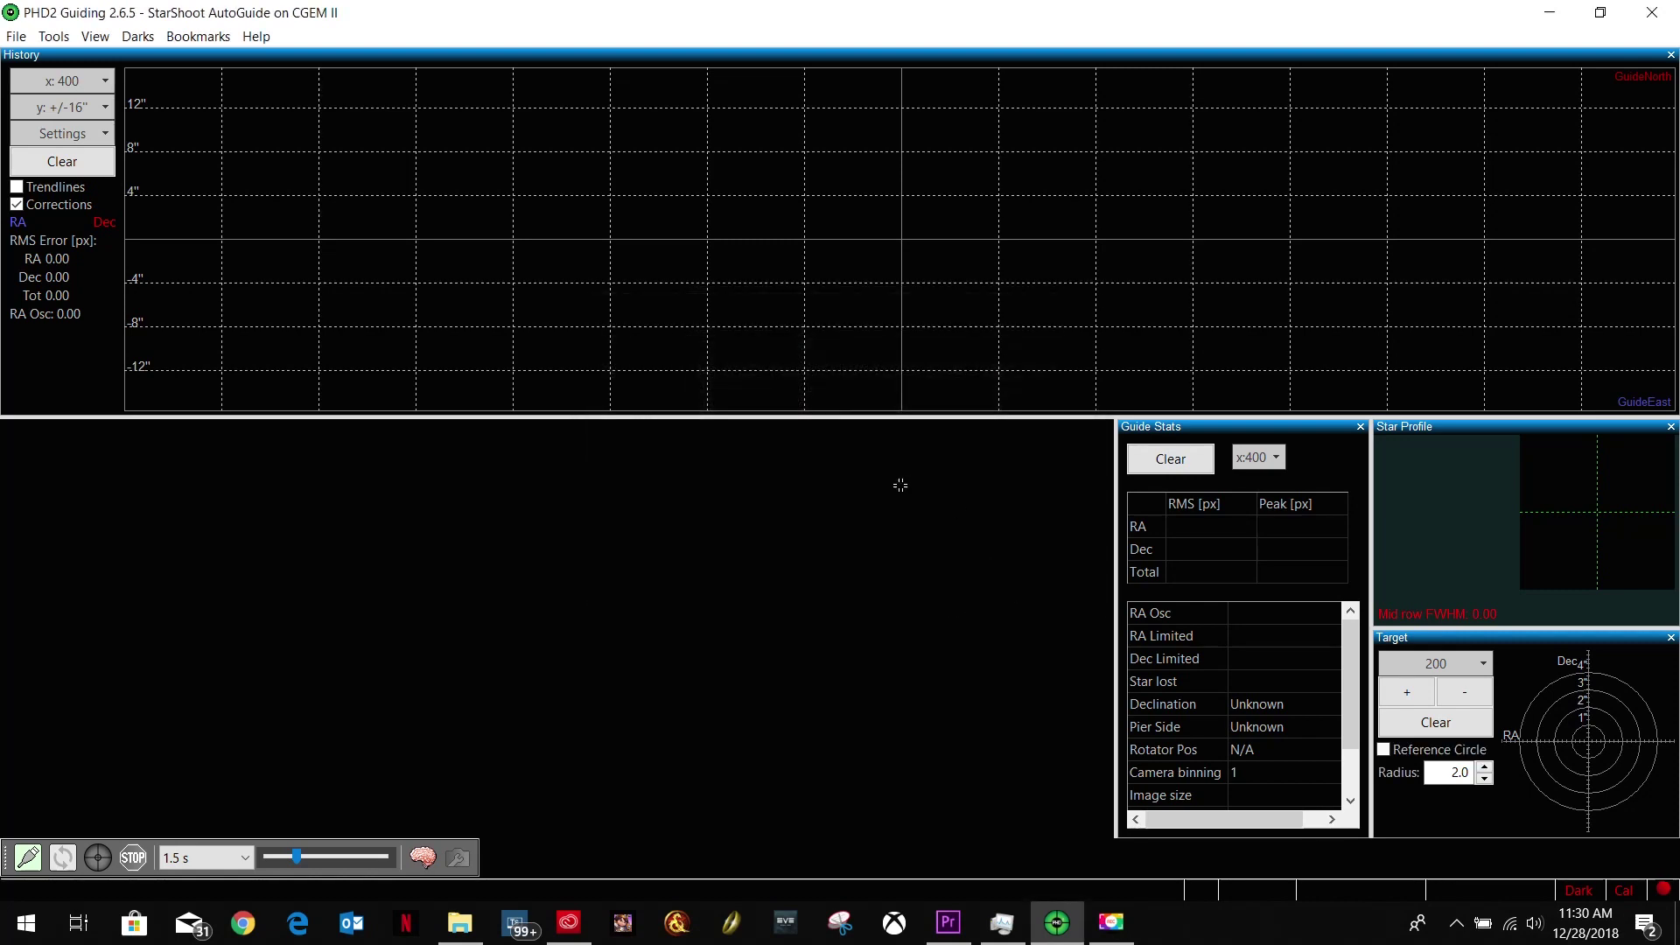
click(28, 860)
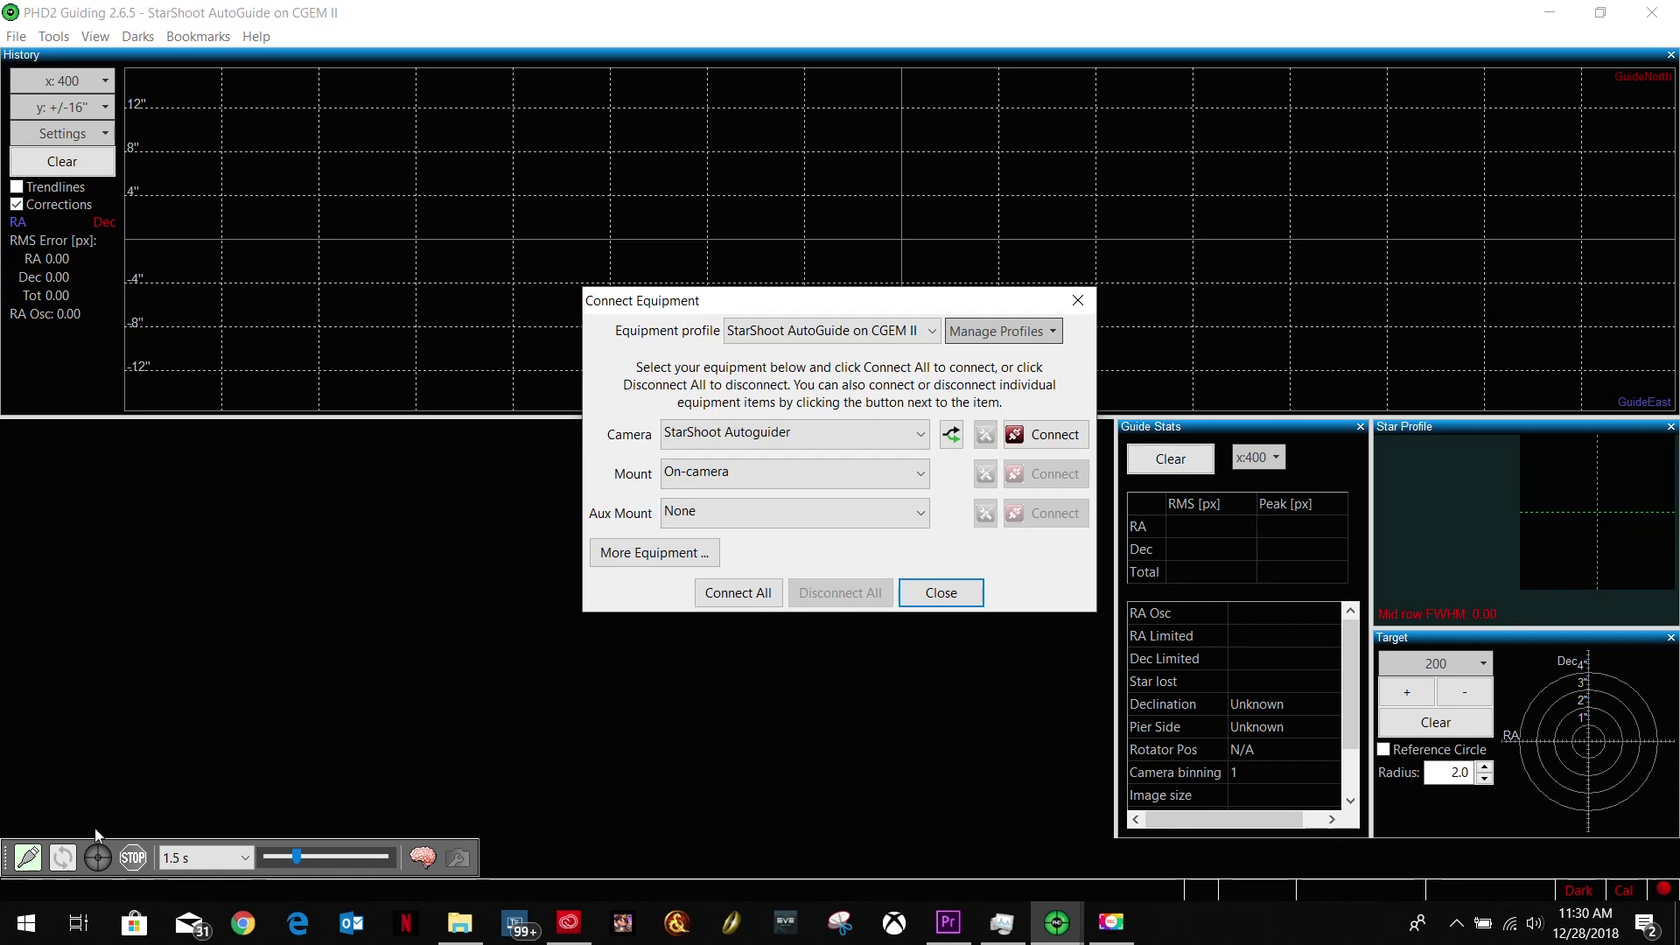
click(941, 592)
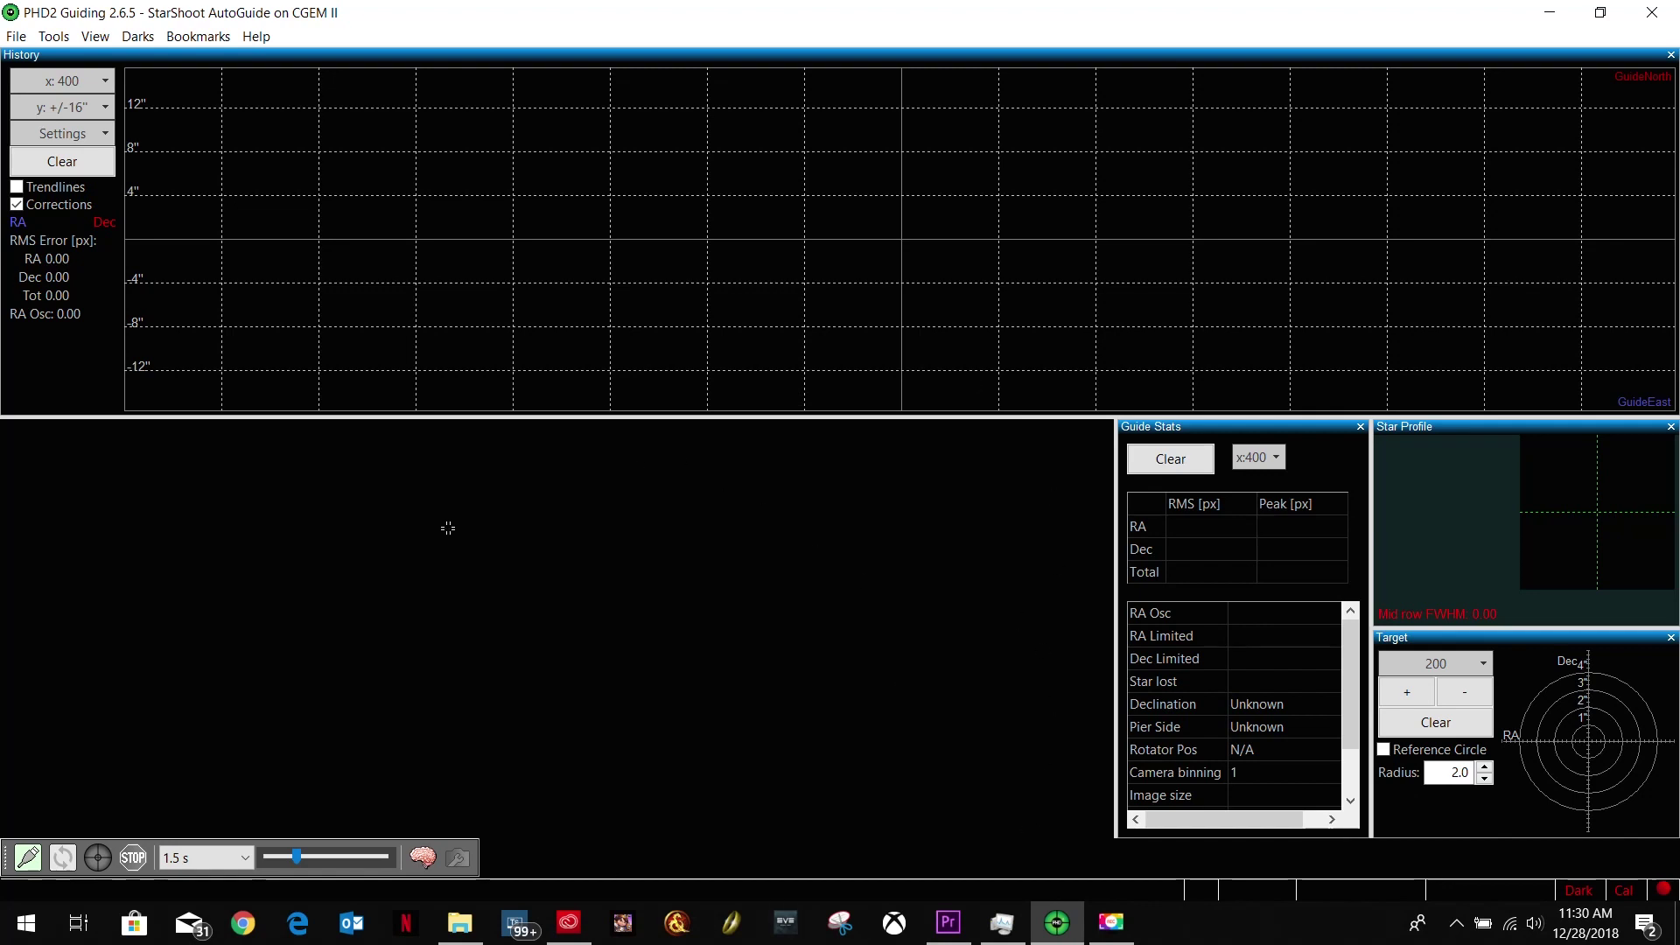
click(62, 858)
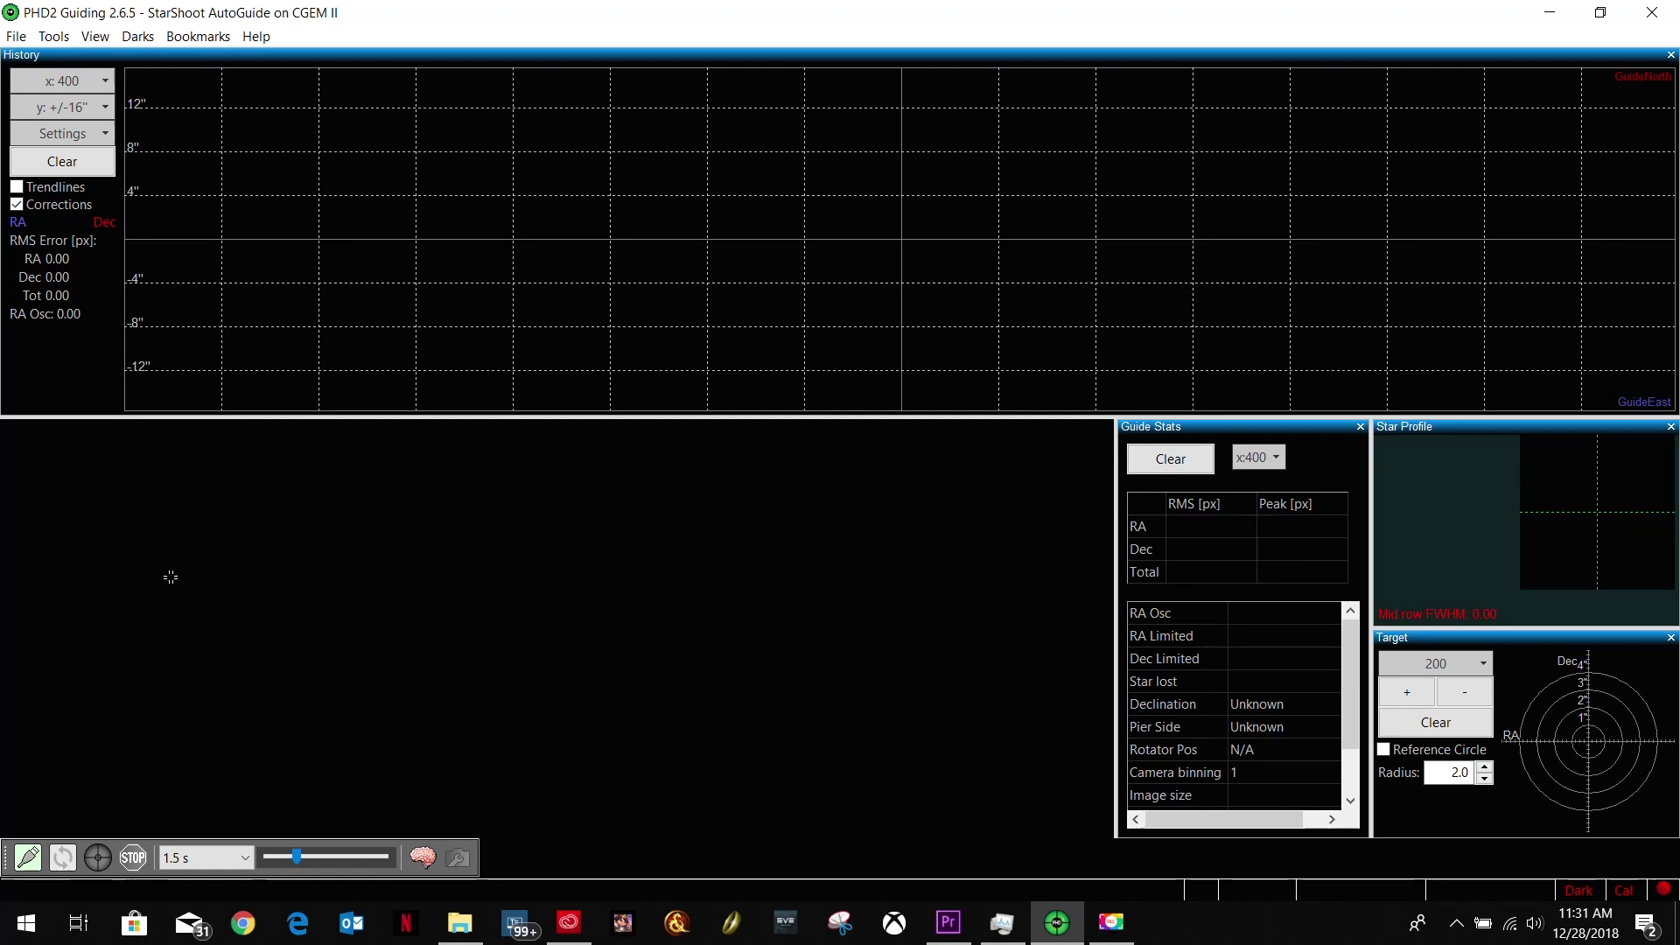
- Review the mount's last calibration data and close the calibration window
click(53, 36)
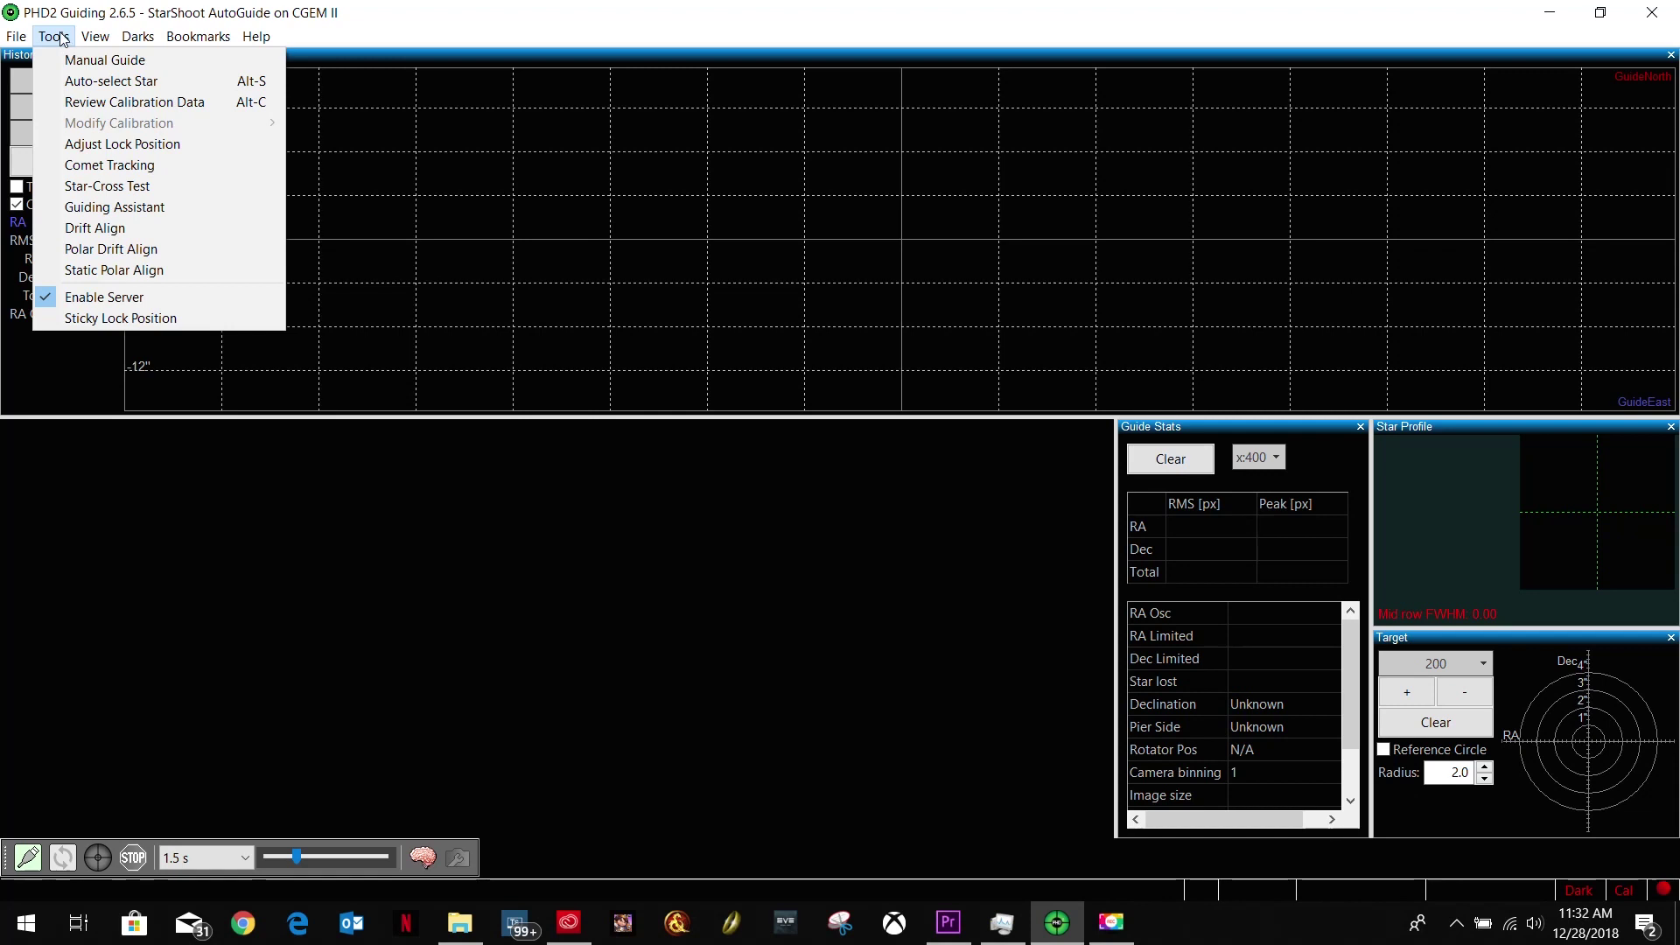
click(123, 103)
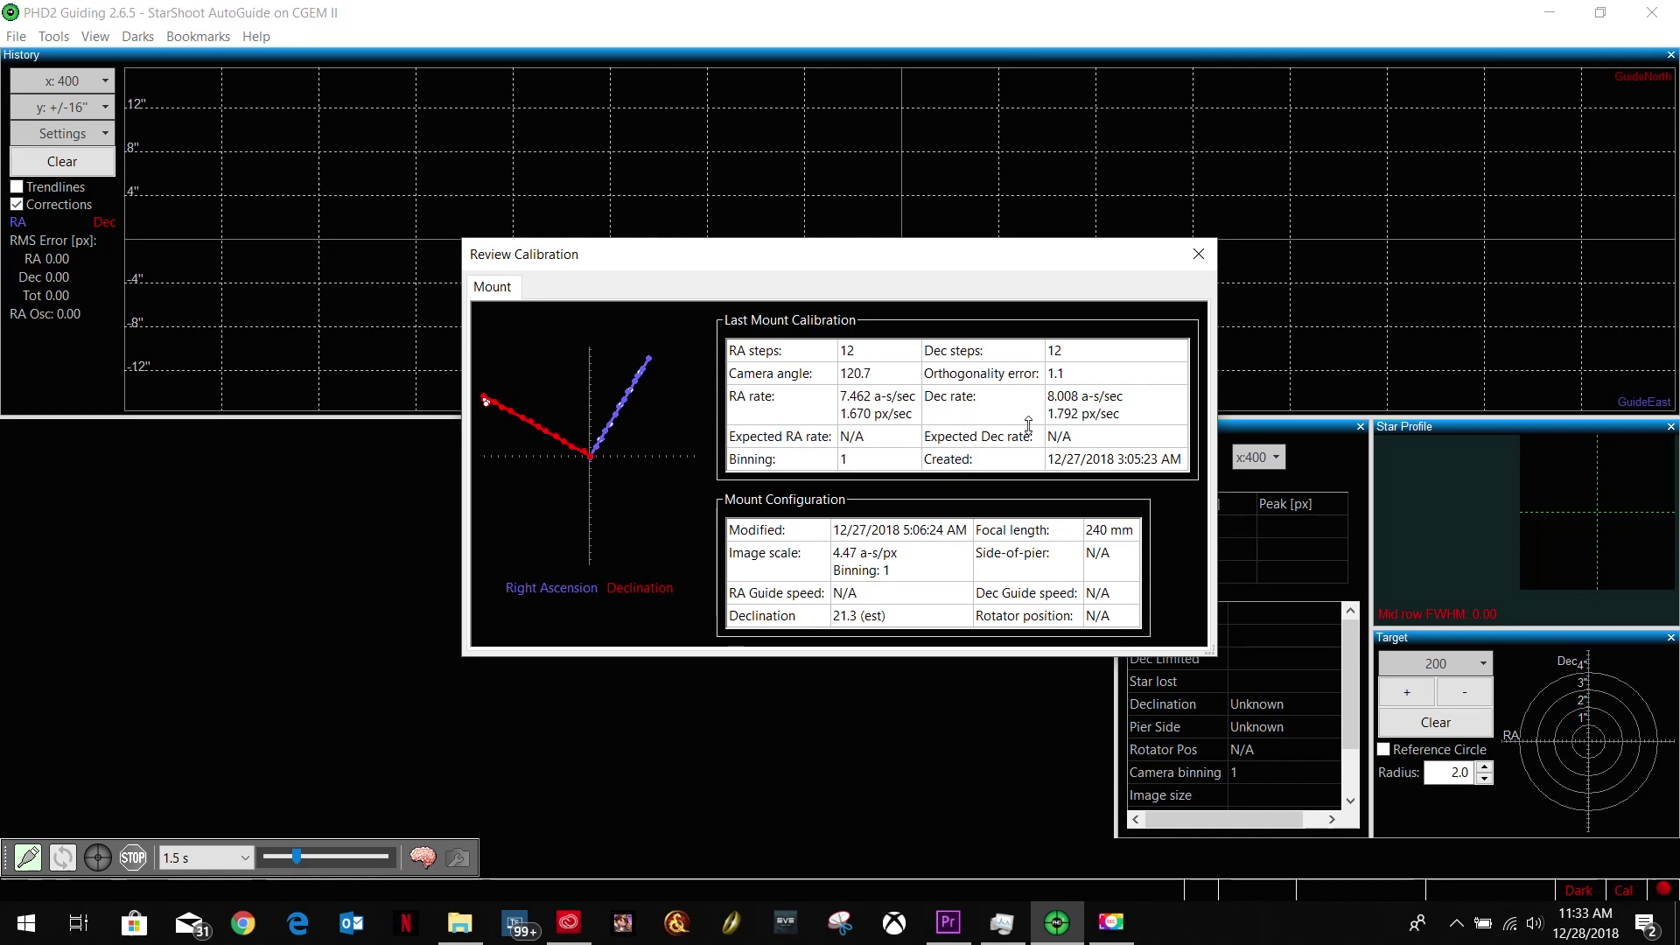
click(1200, 254)
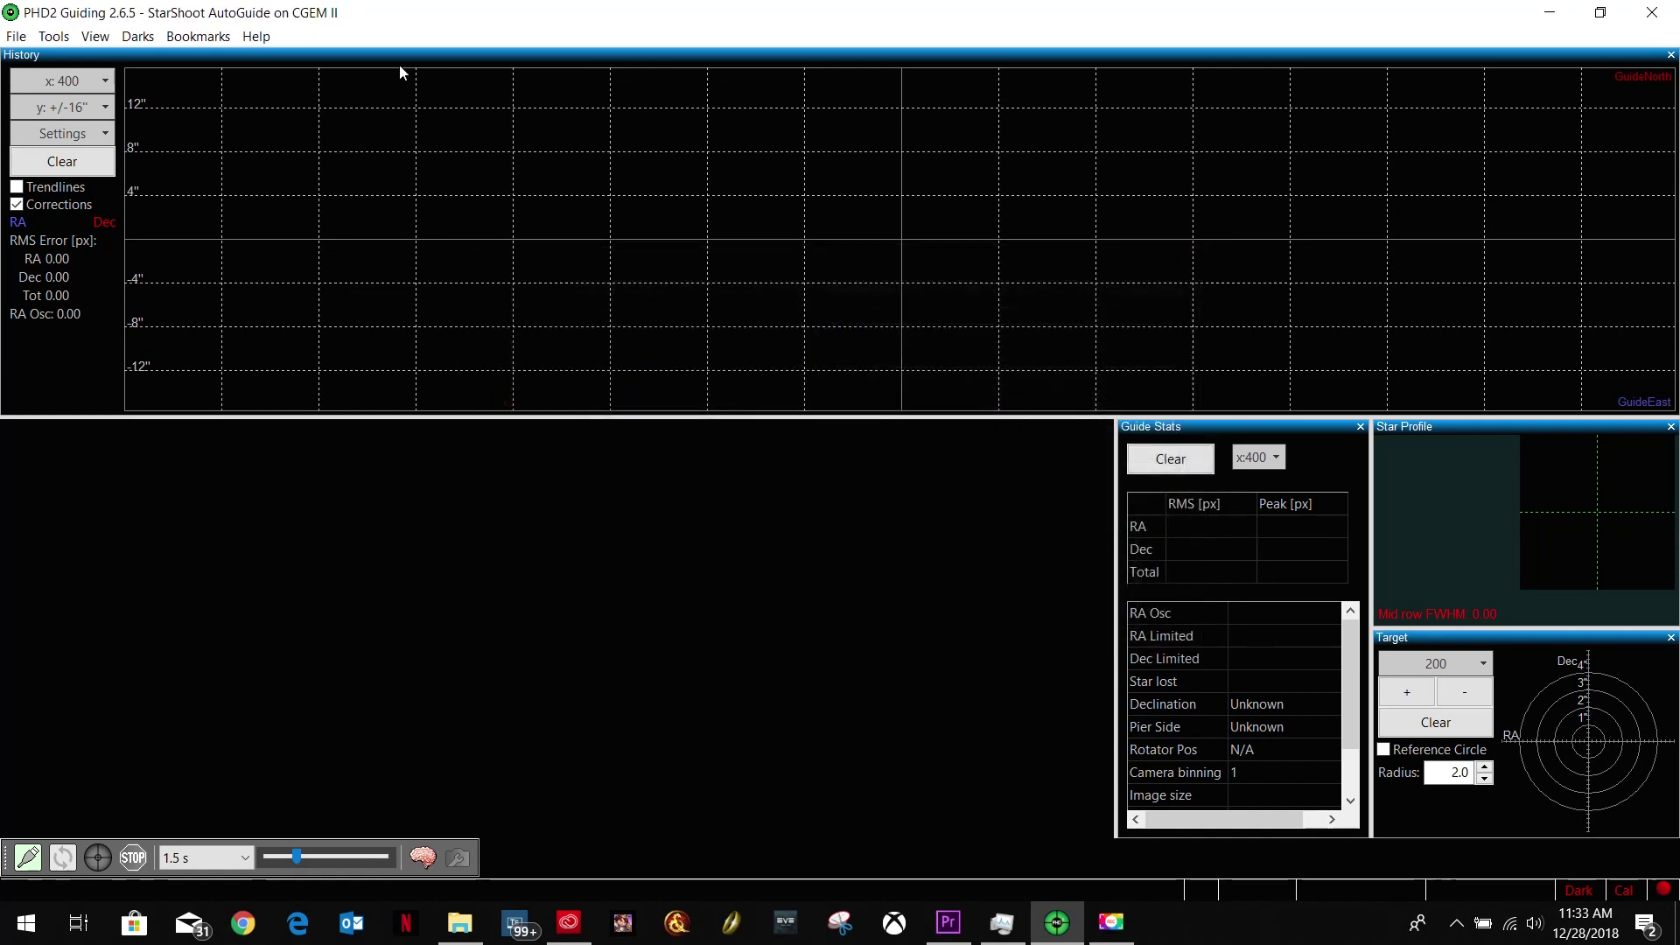
- Open the Guiding Assistant, reposition its window to examine the star motion and declination backlash measurement fields, and close it
click(53, 39)
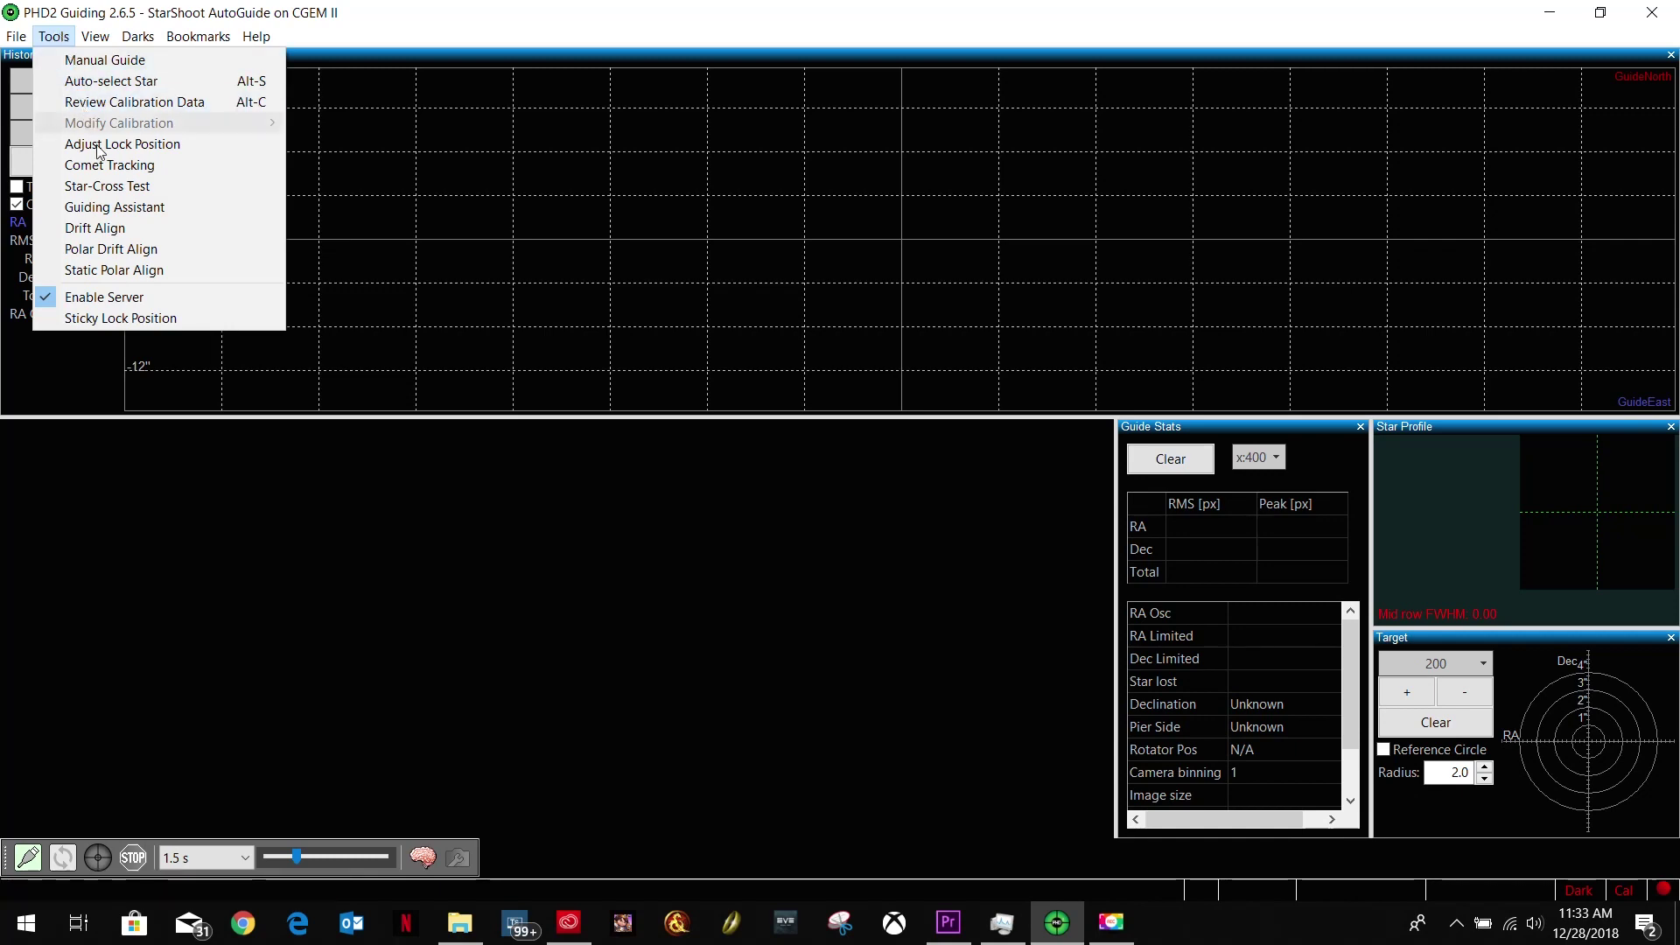
click(118, 206)
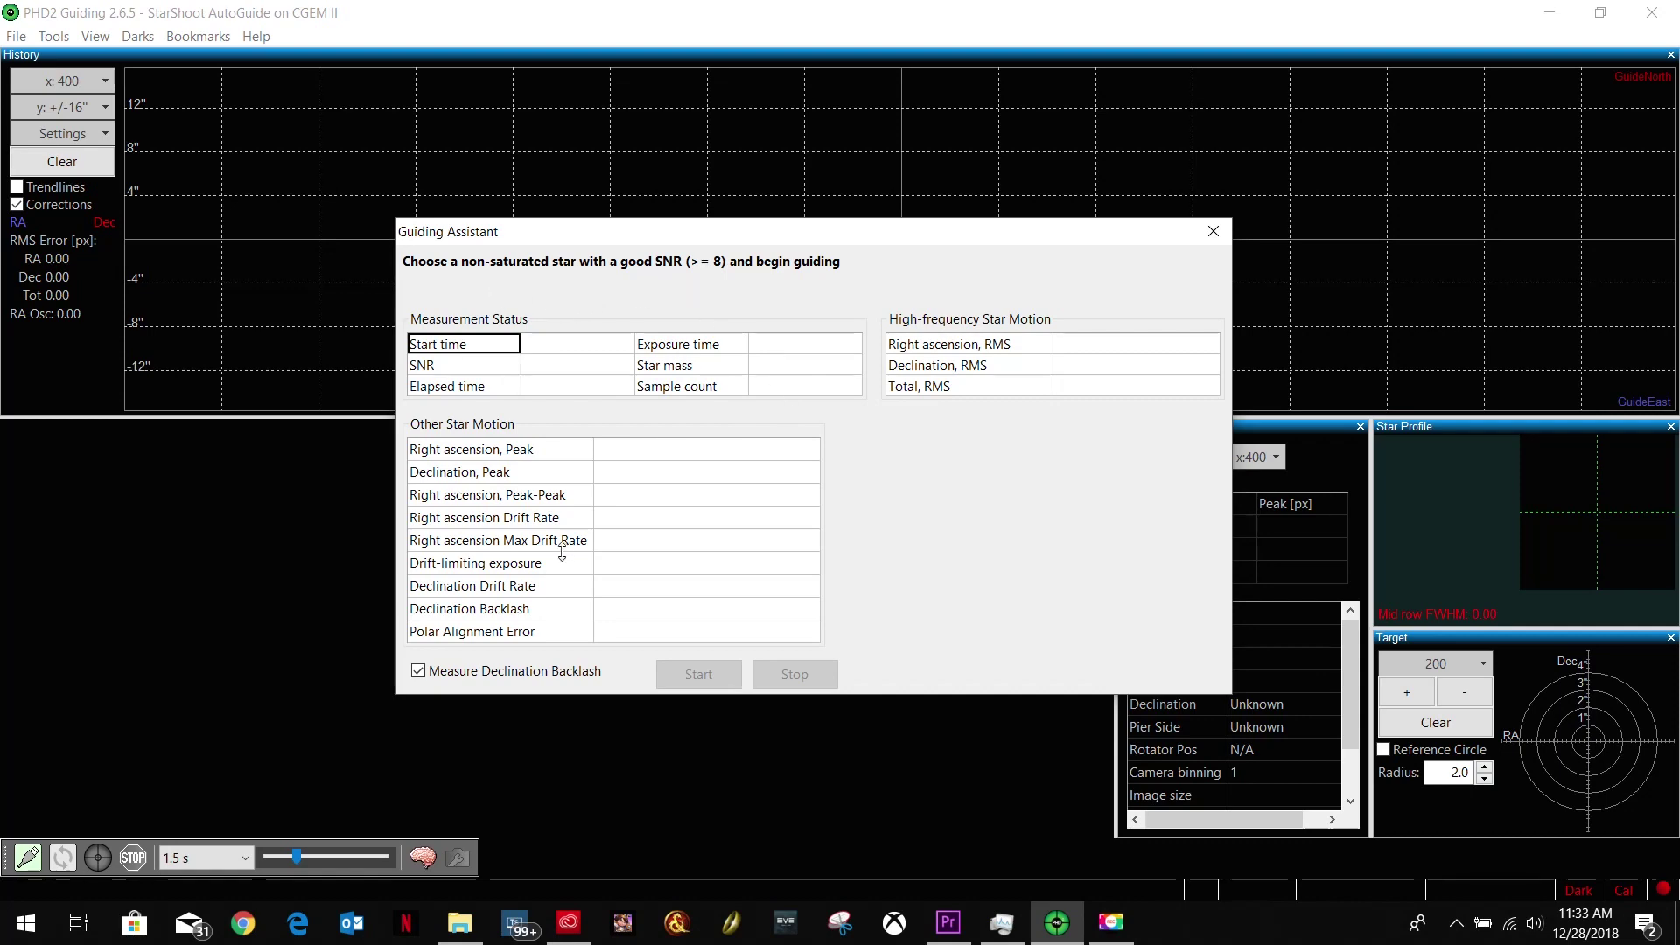
drag(809, 244, 680, 481)
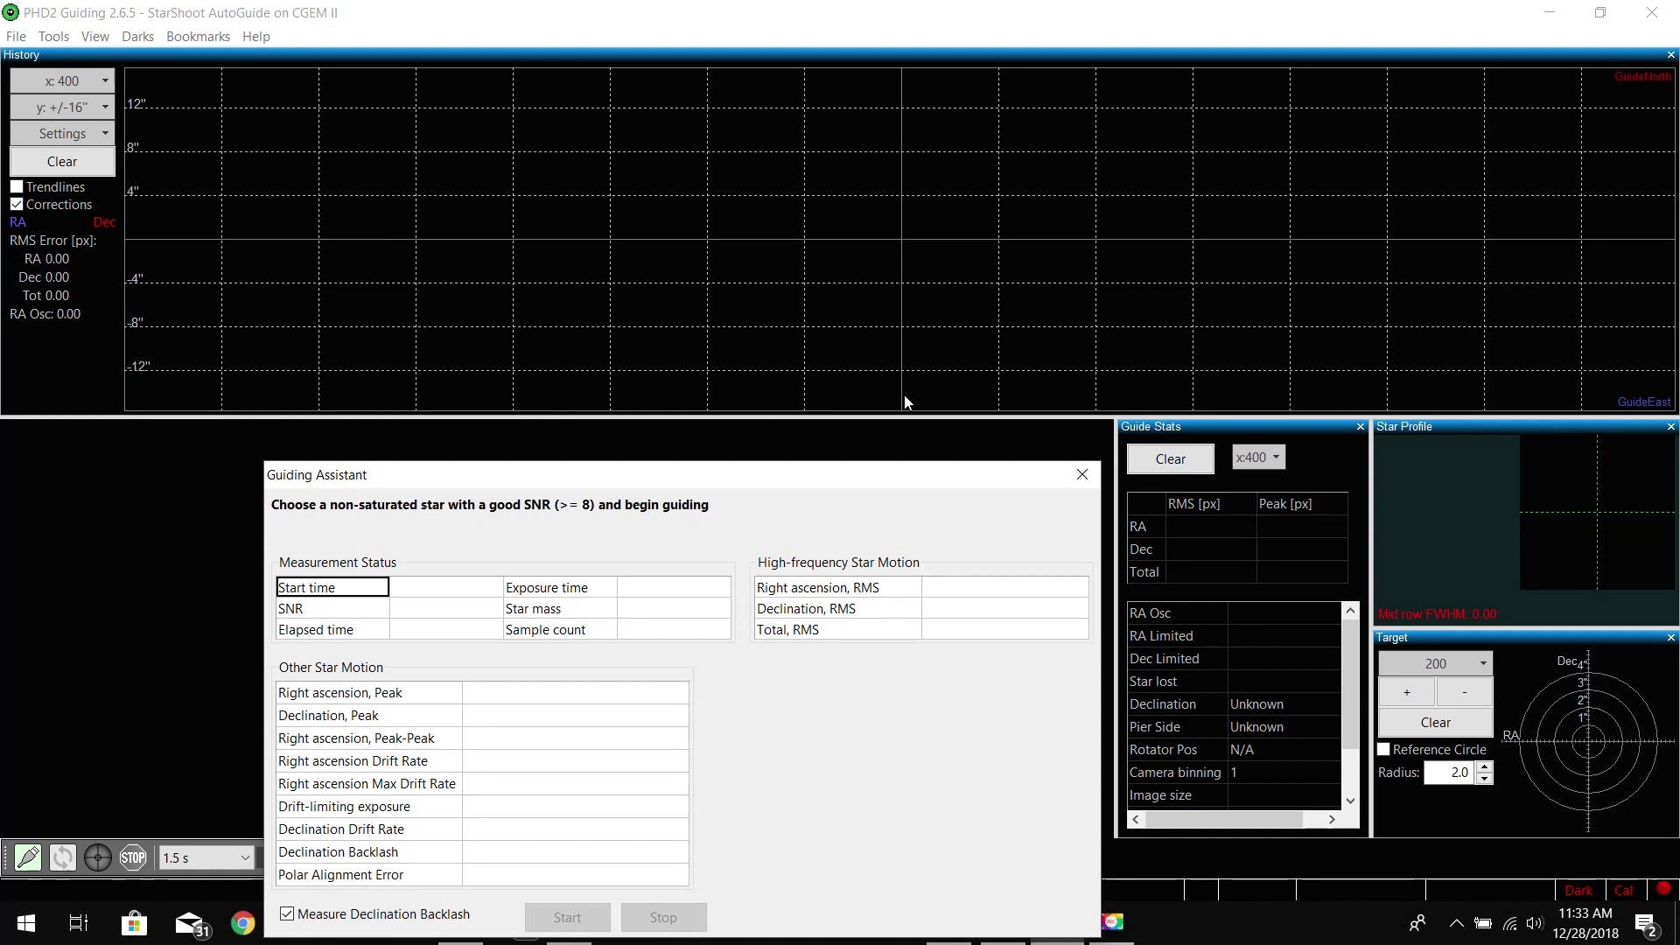
drag(646, 480, 643, 284)
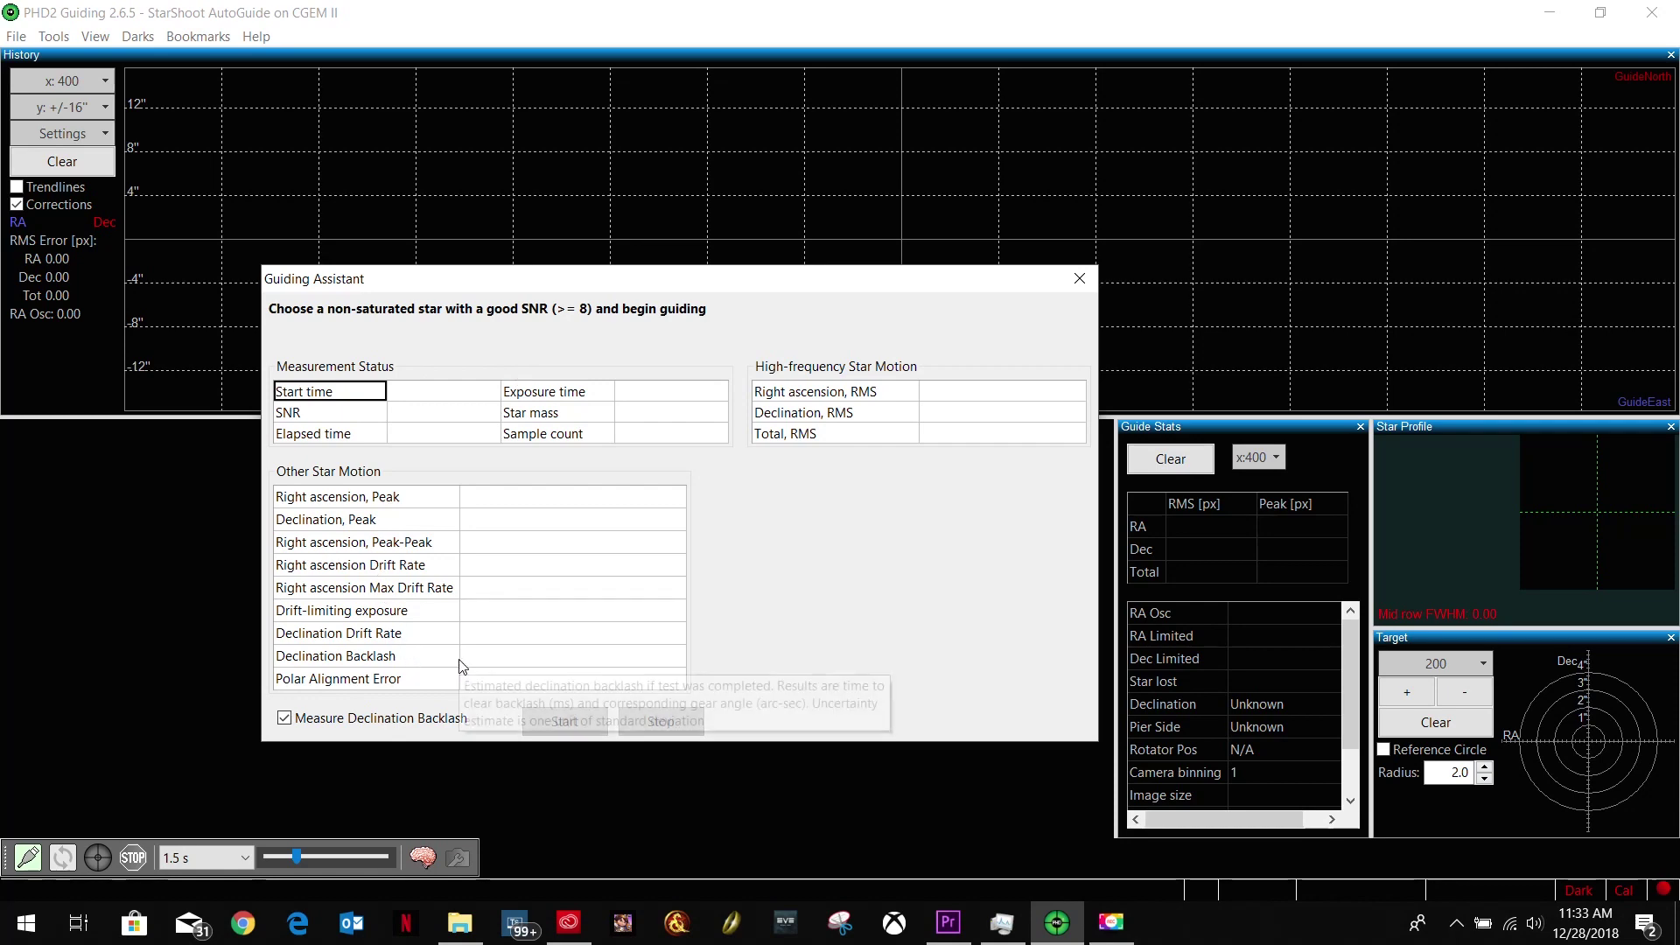
drag(647, 287, 497, 423)
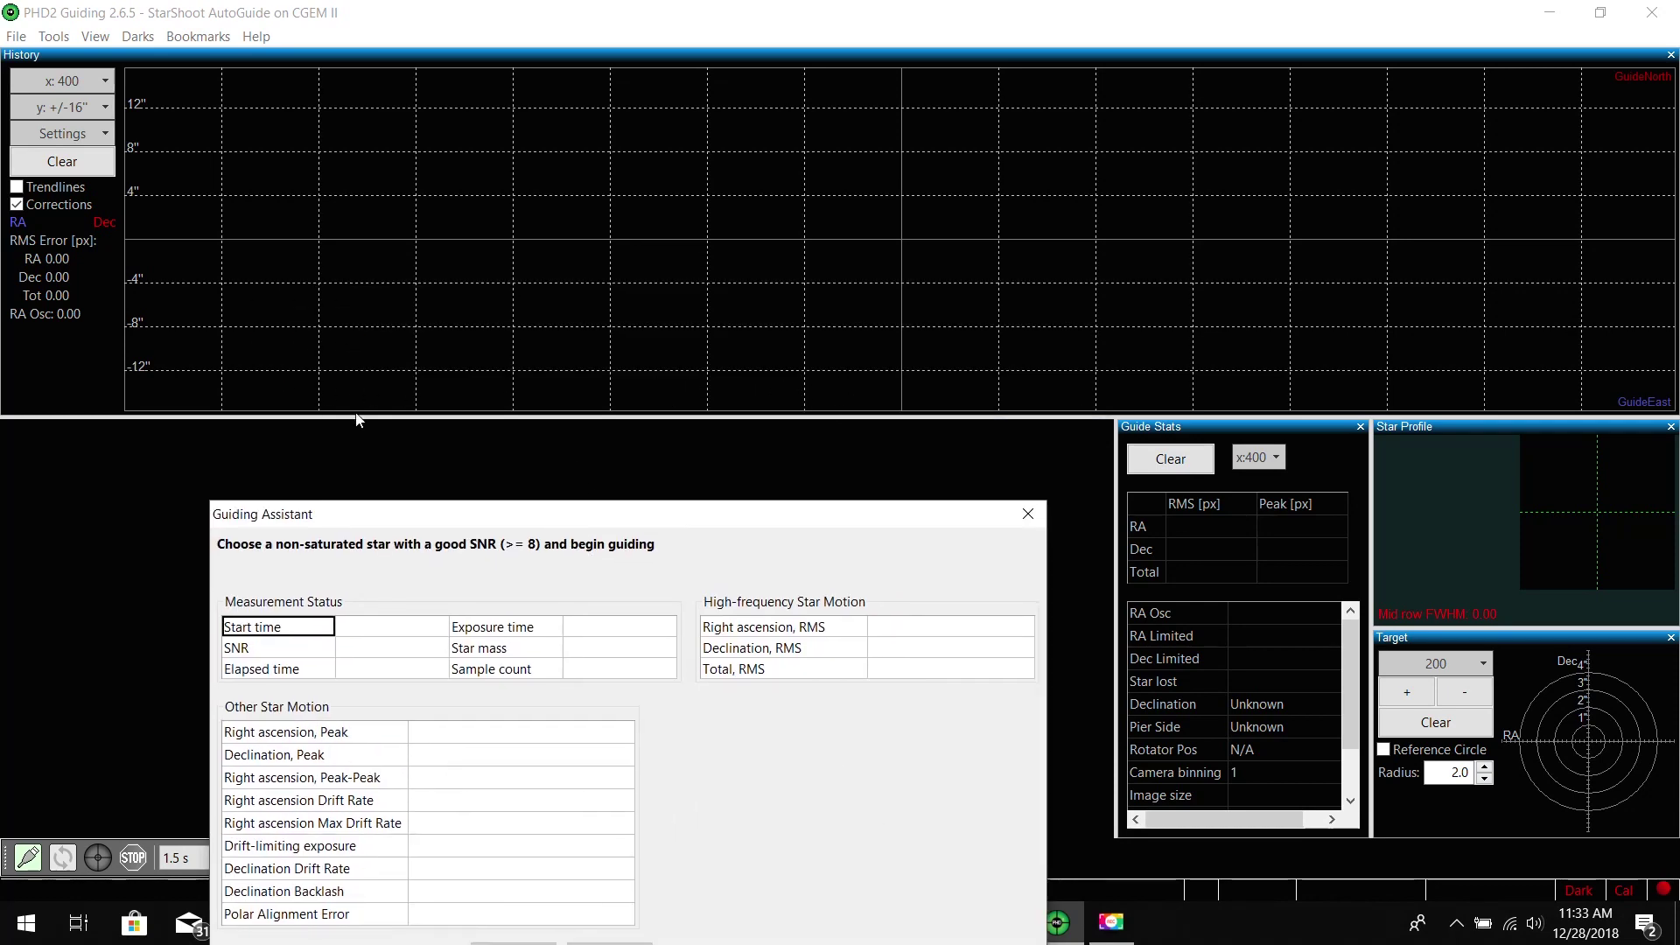
drag(618, 521, 623, 311)
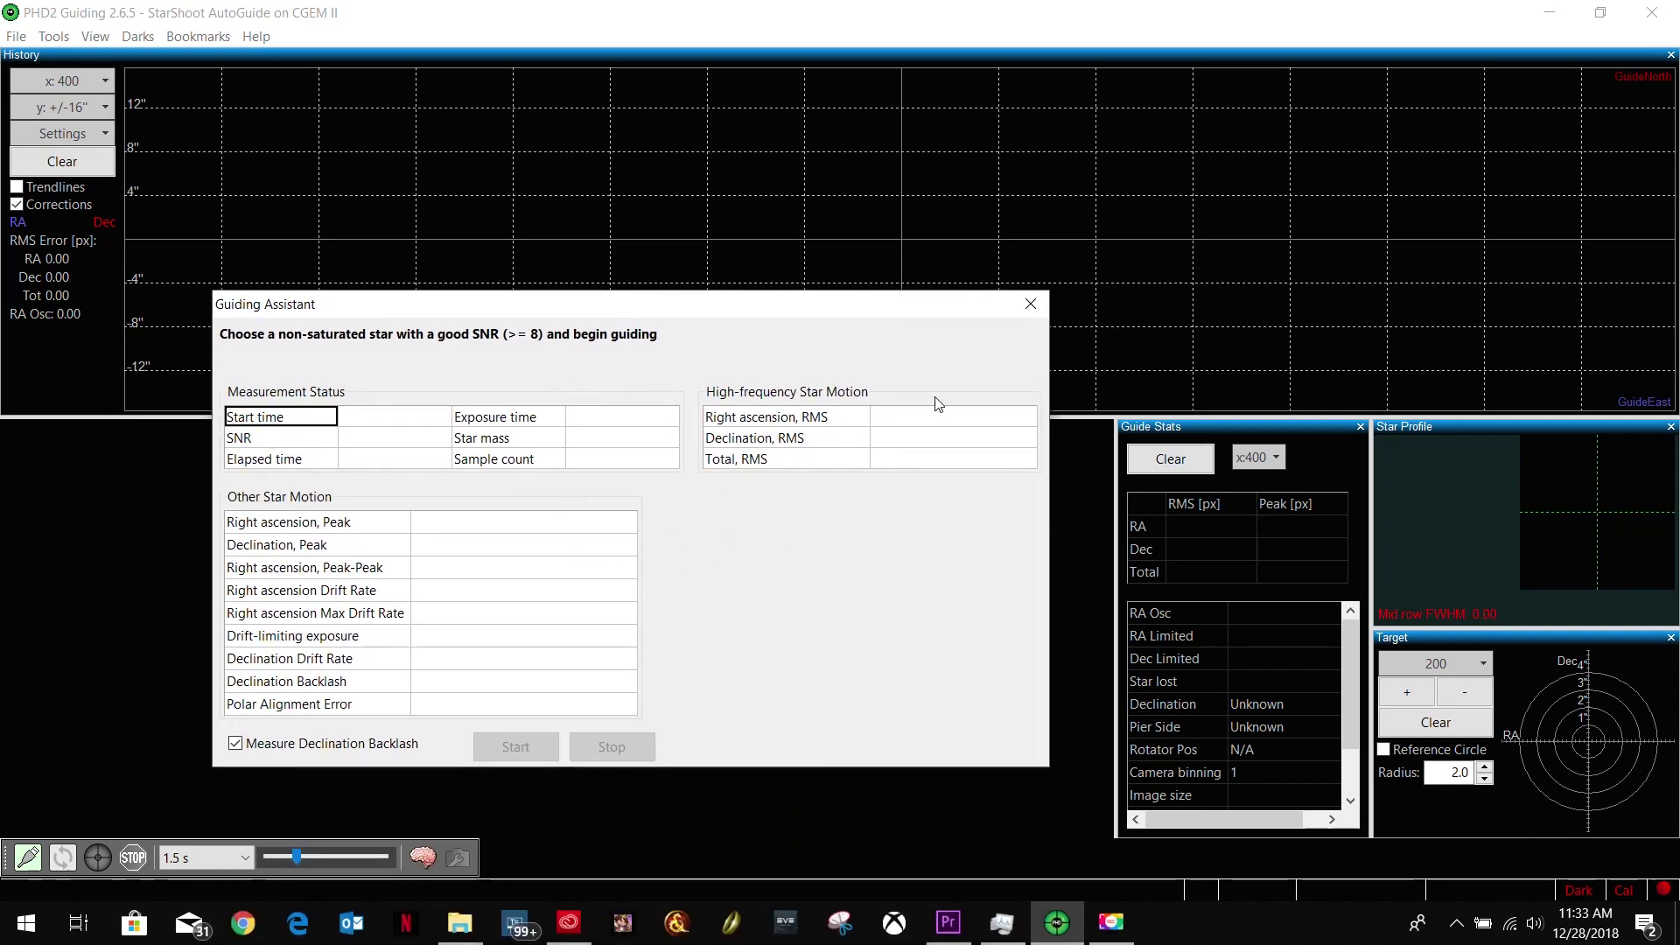
mouse_move(788, 303)
mouse_down()
mouse_move(796, 467)
mouse_move(796, 319)
mouse_up()
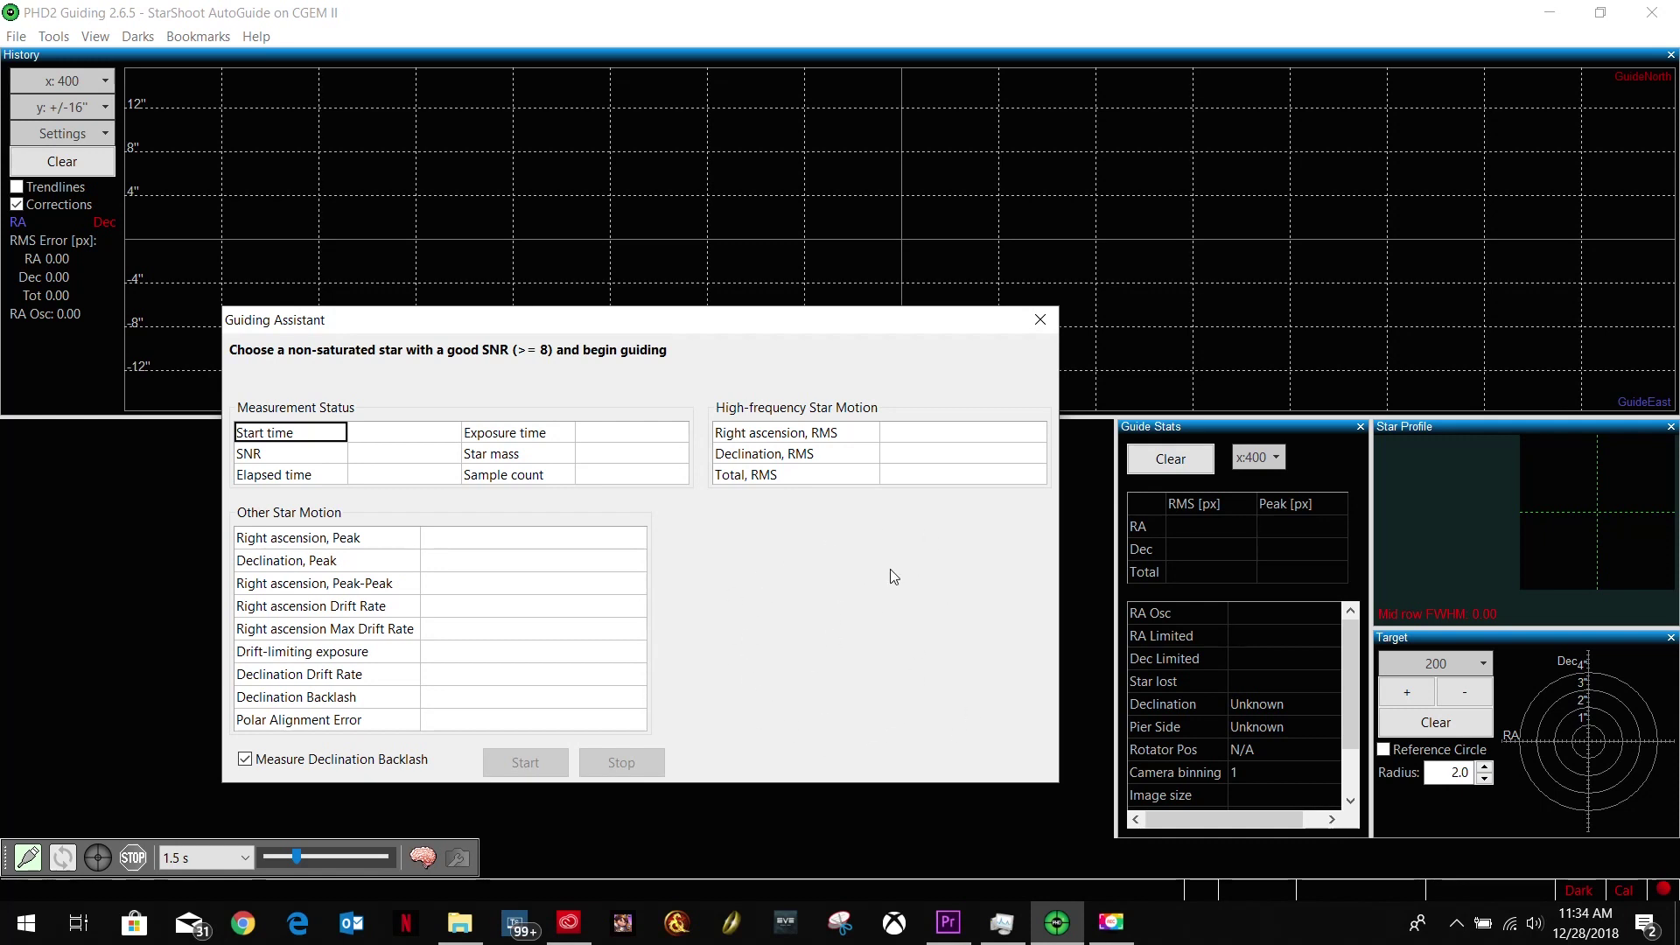
drag(769, 315, 767, 484)
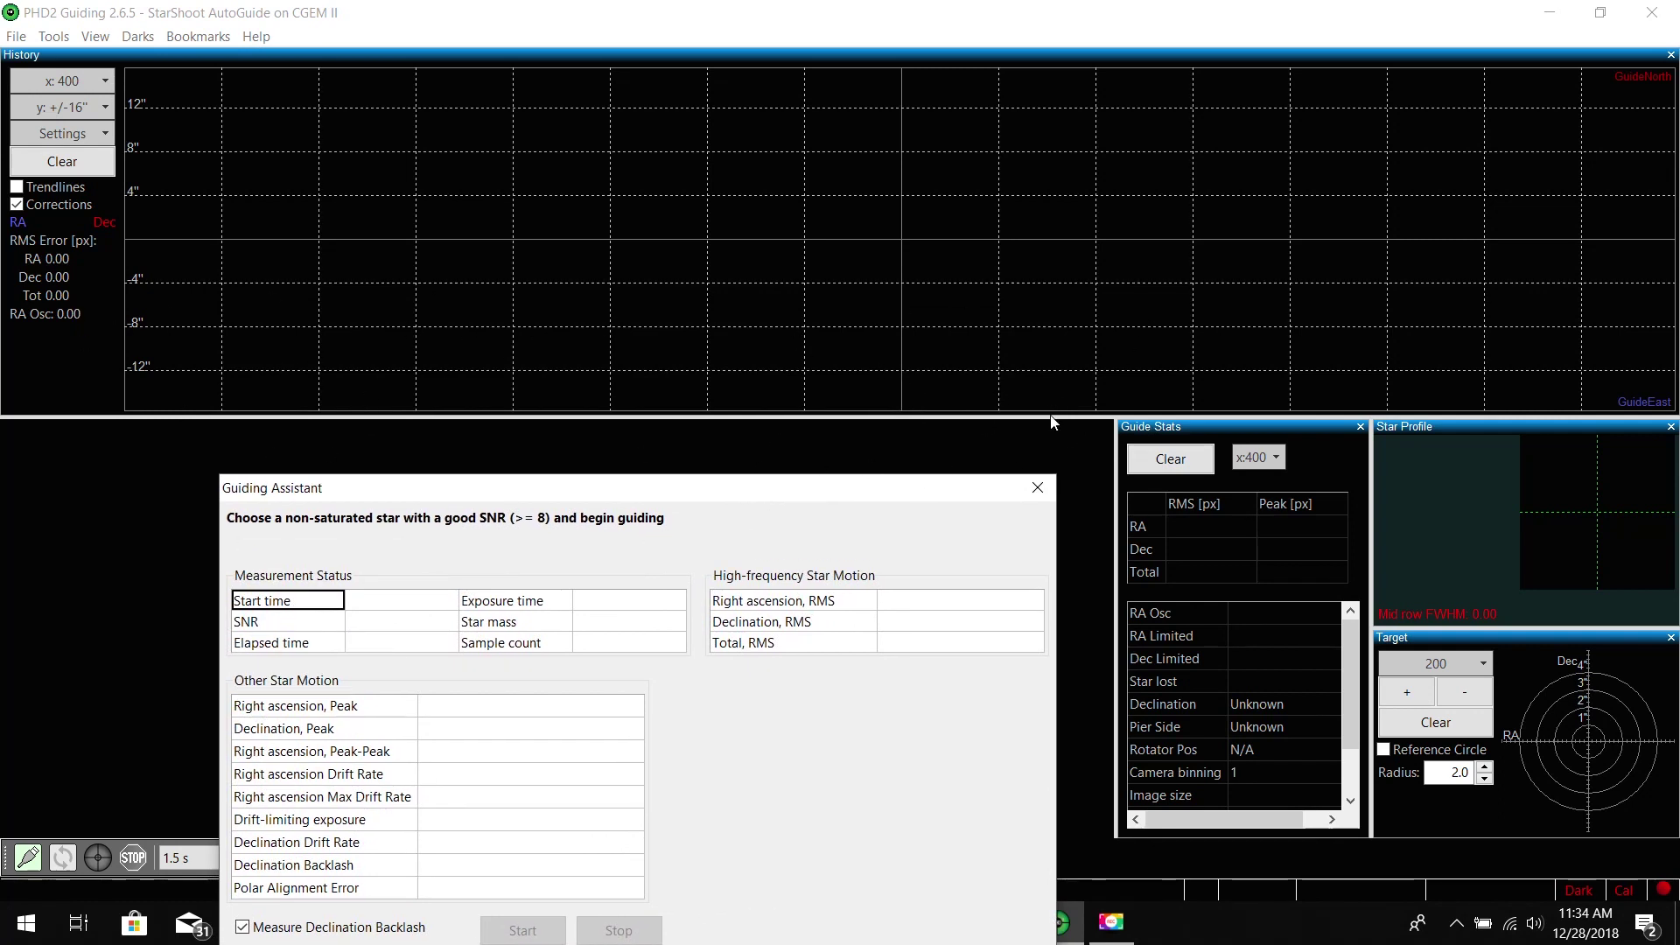
drag(791, 500, 783, 332)
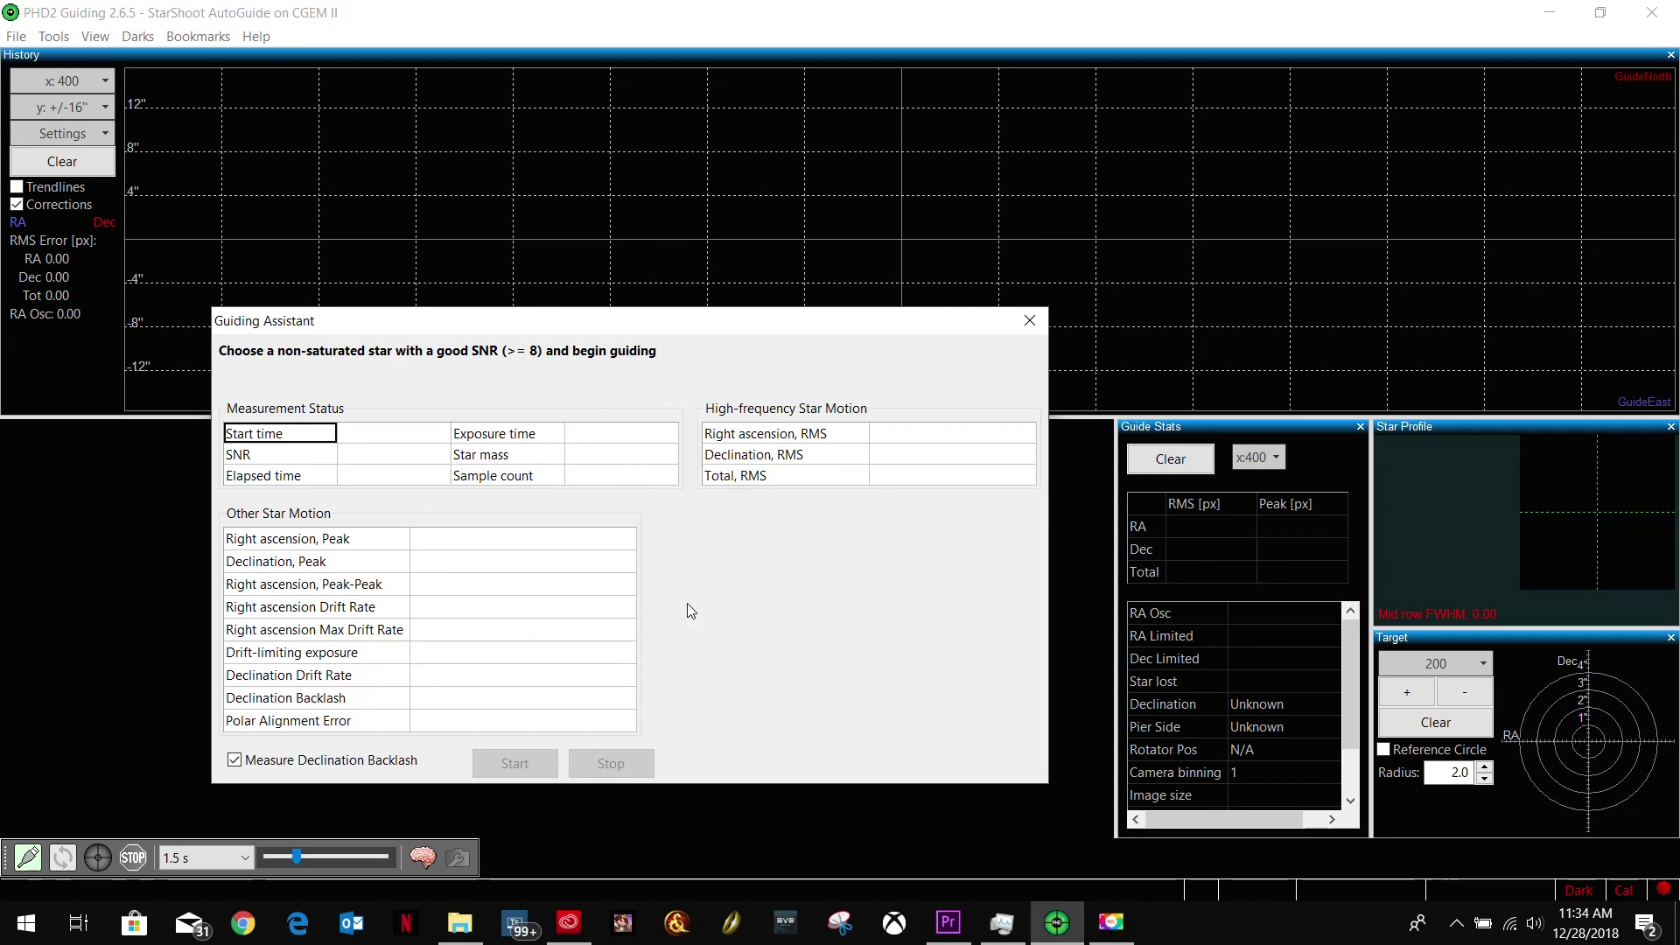
click(1029, 321)
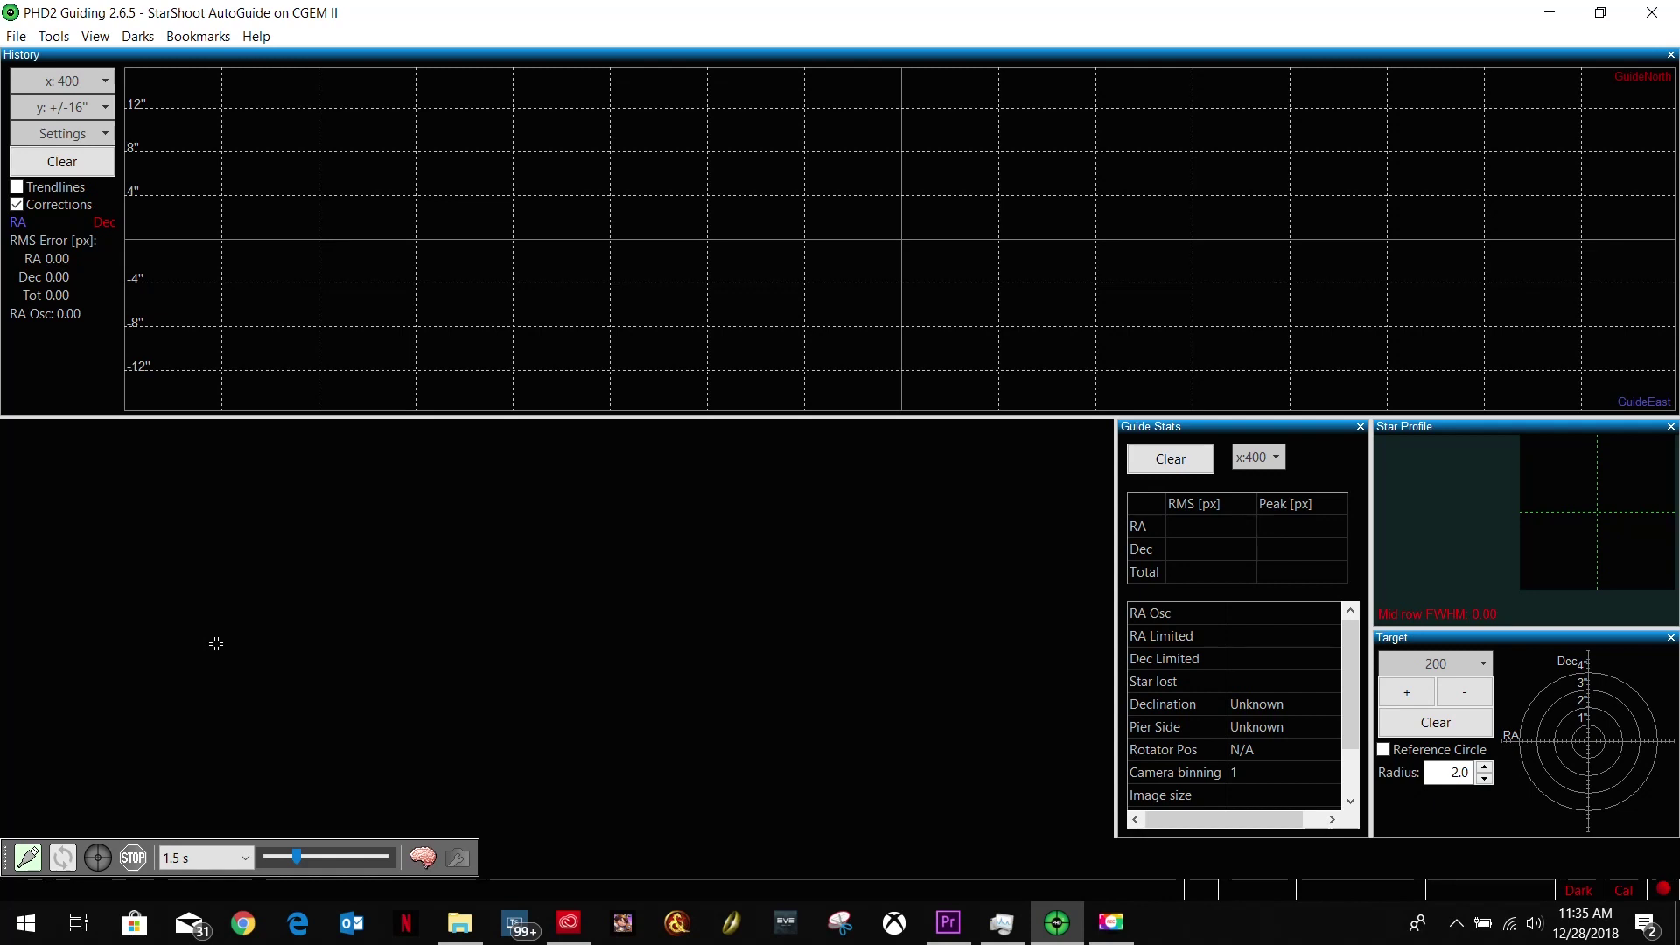
- Examine the available dark library and bad-pixel map options without choosing any
click(147, 47)
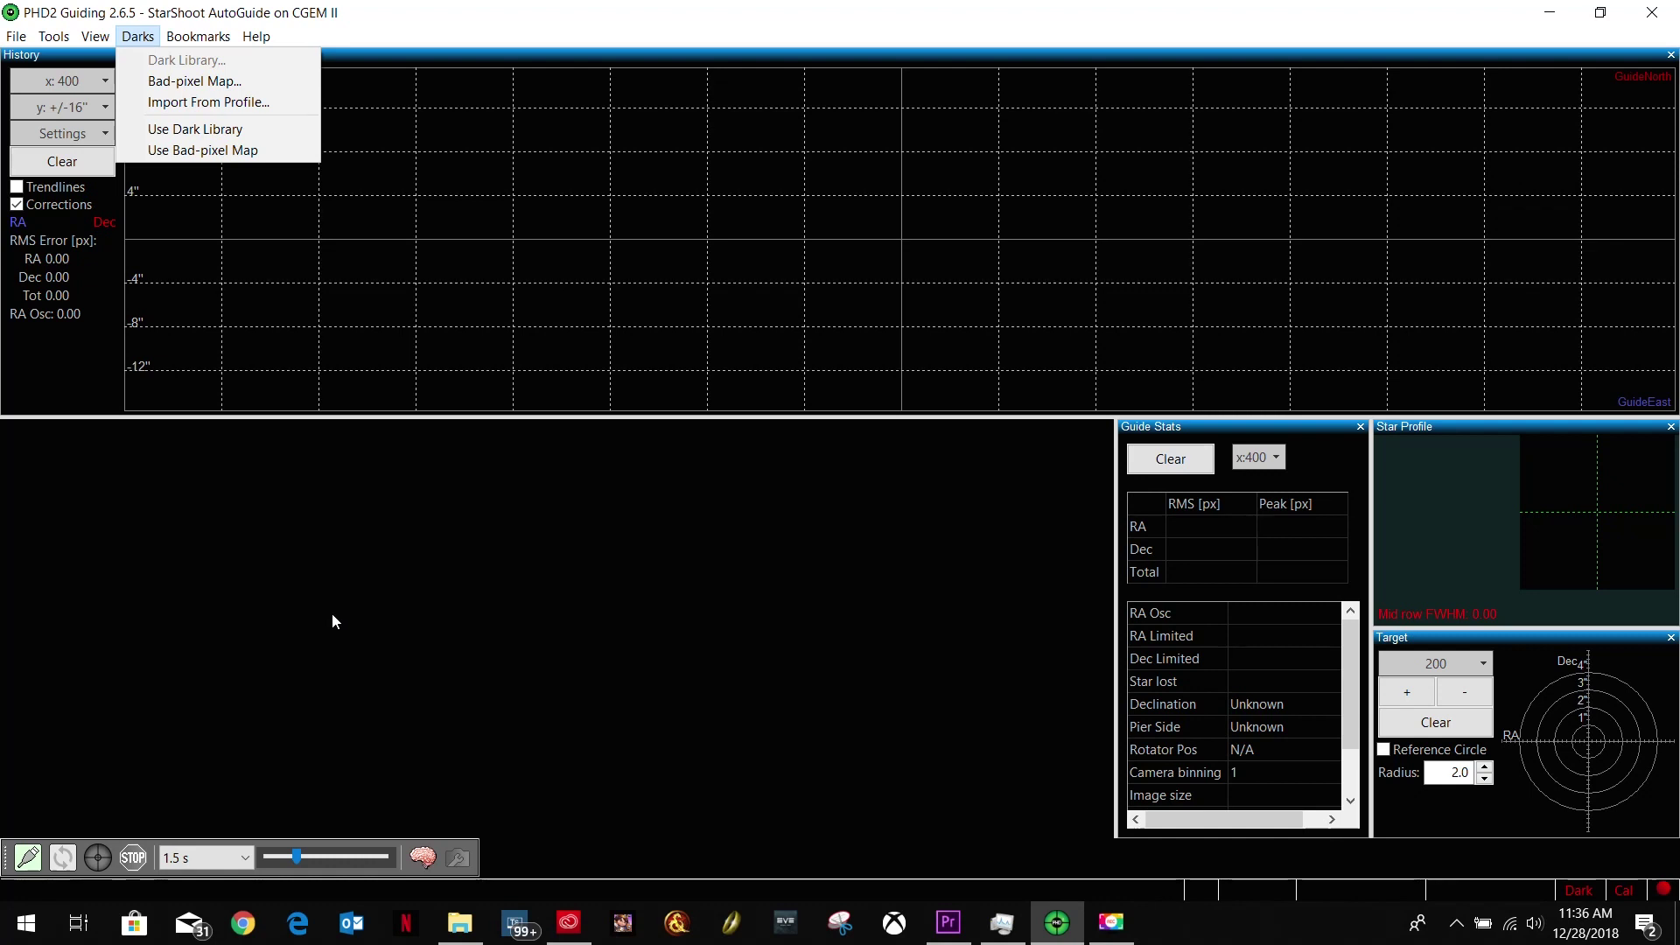
click(770, 581)
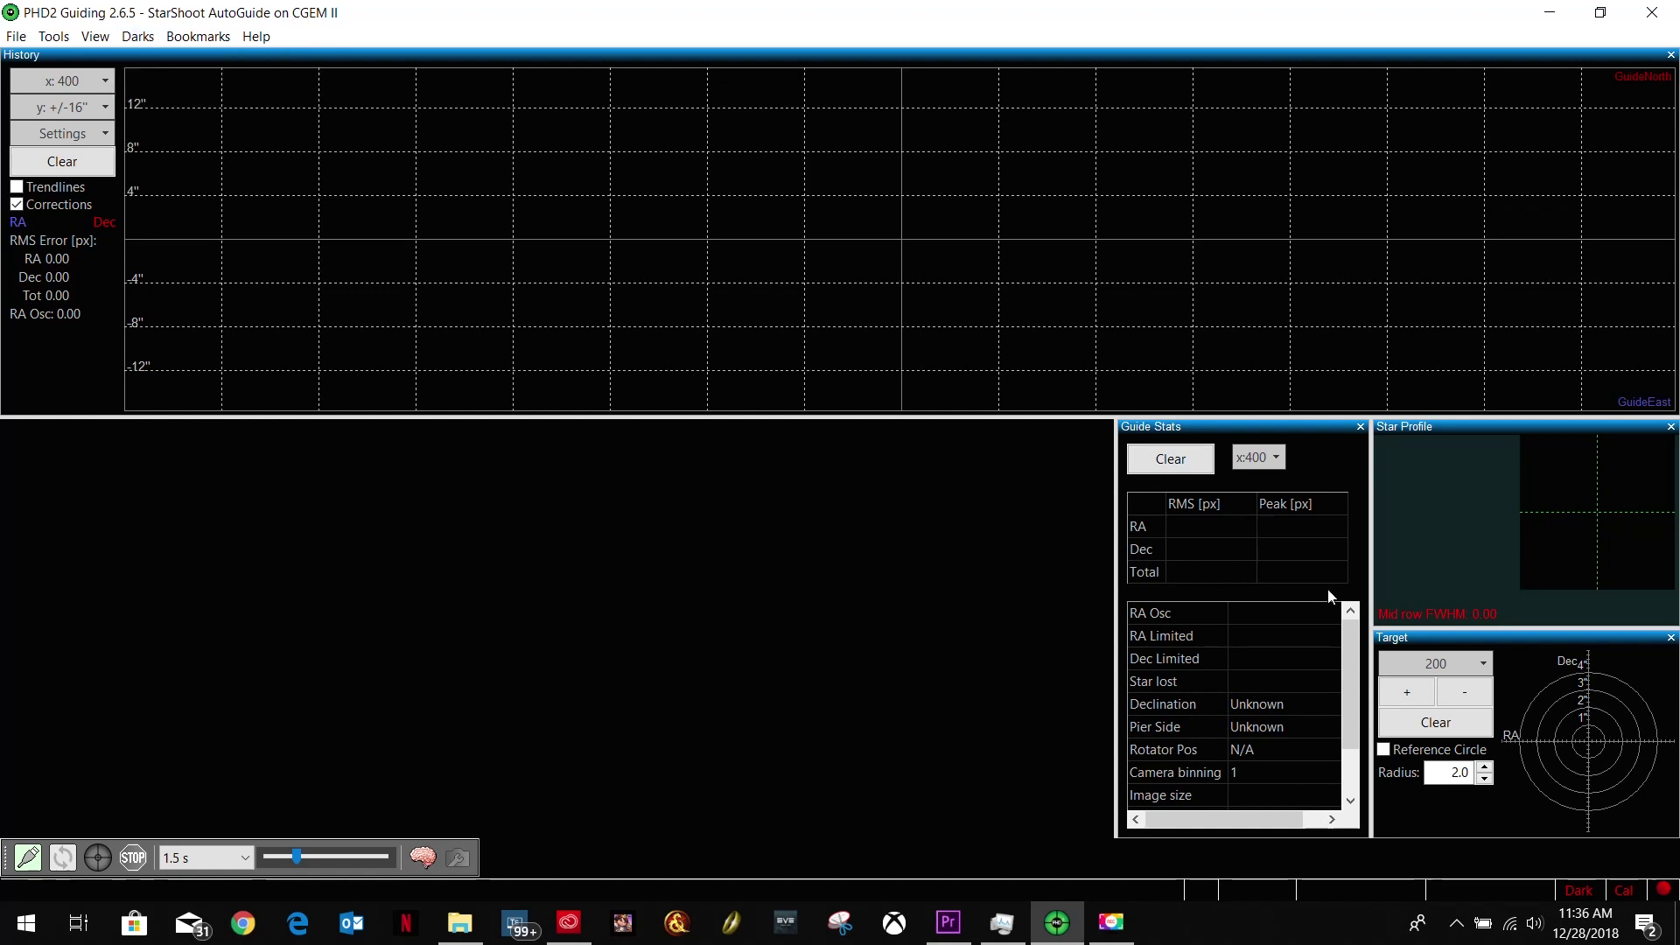